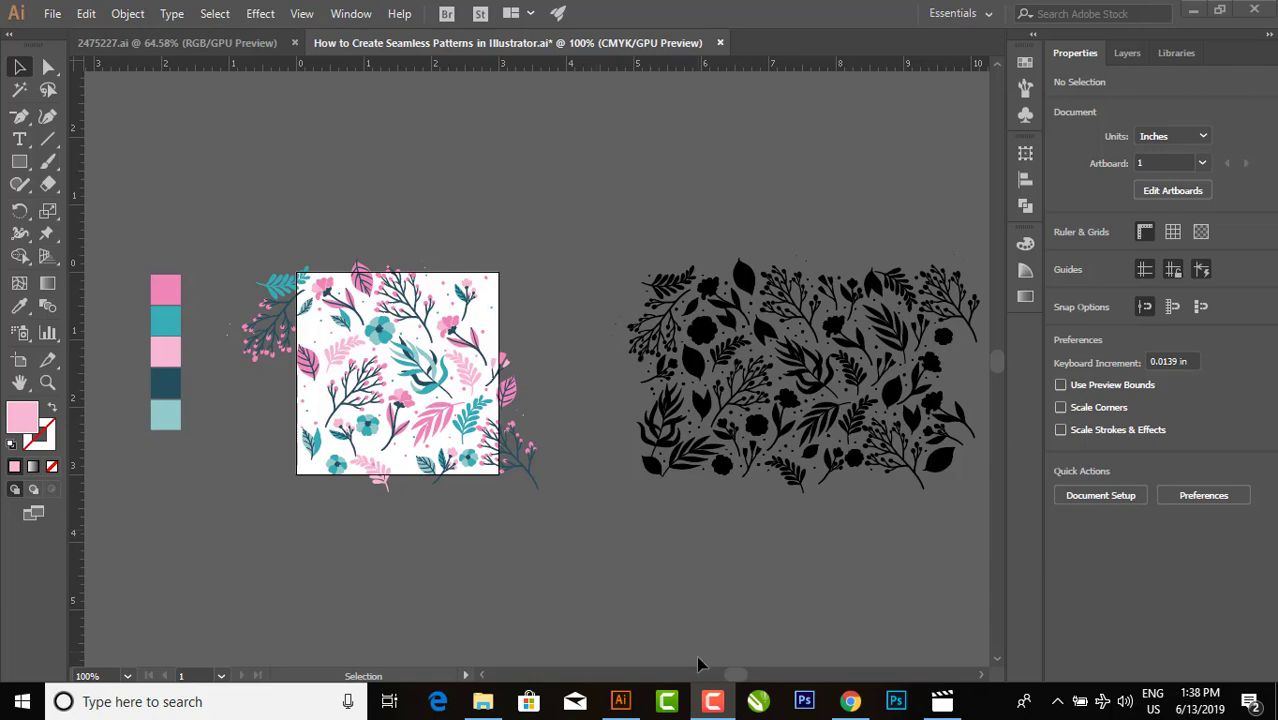
- Scroll through the YouTube channel's Videos uploads in Chrome, then return to the Illustrator document
left_click(850, 701)
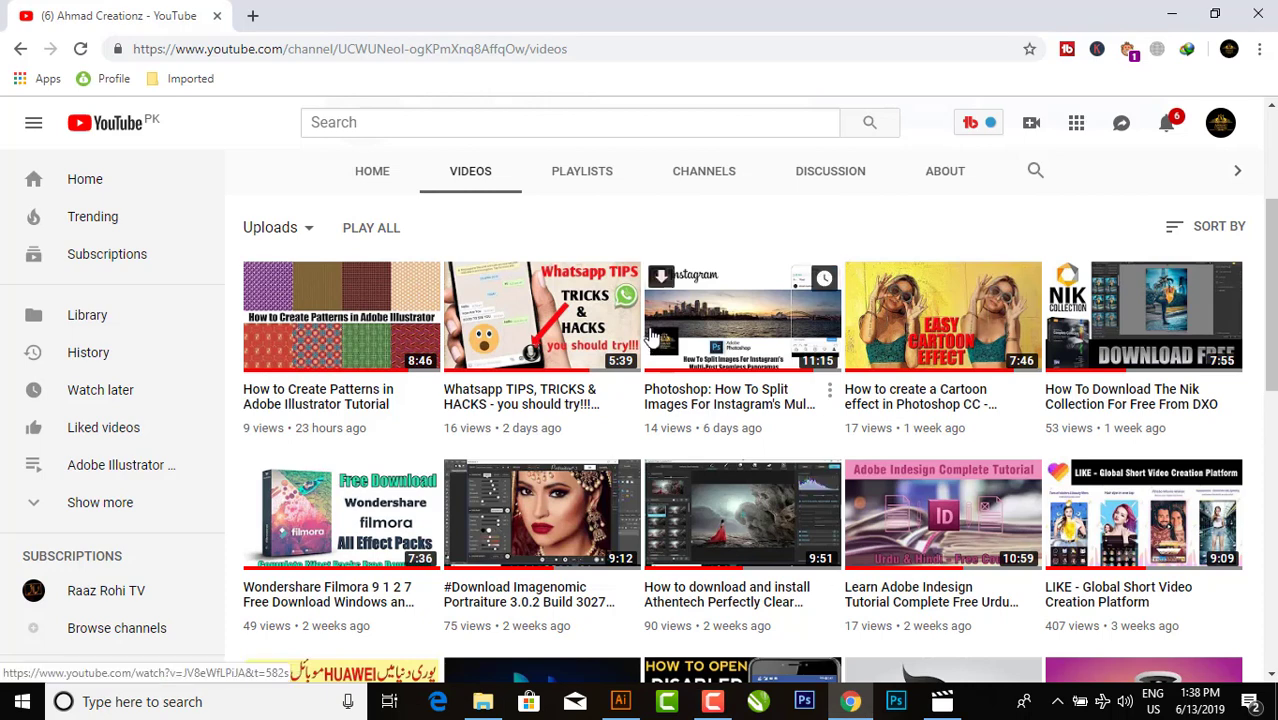
scroll(641, 320, "up", 3)
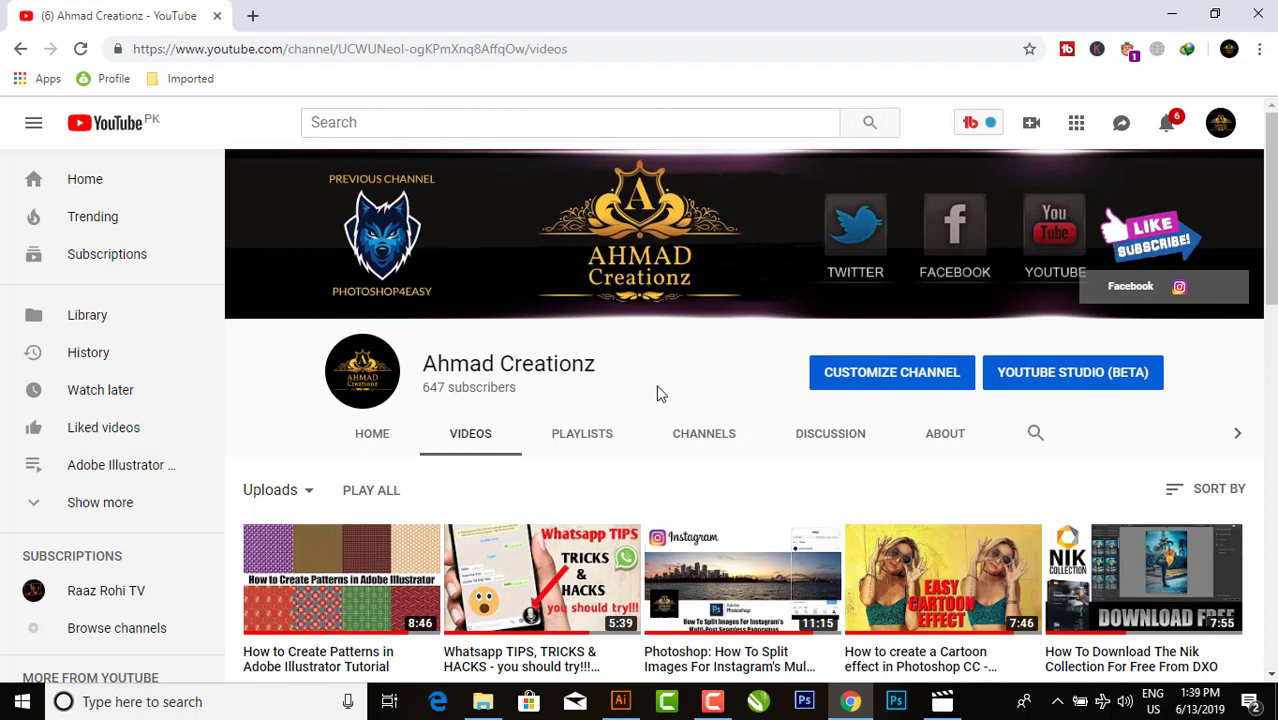
scroll(657, 395, "down", 3)
scroll(657, 395, "down", 2)
scroll(657, 395, "down", 3)
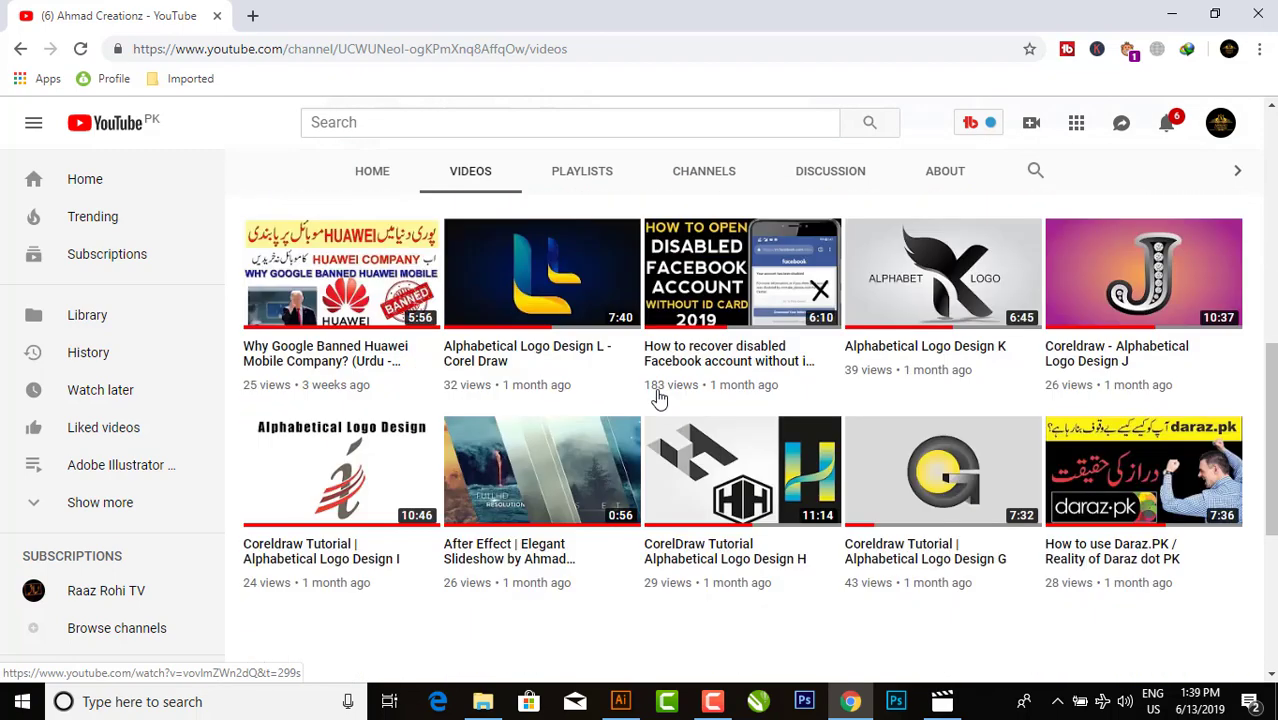
scroll(657, 398, "down", 2)
scroll(659, 397, "up", 3)
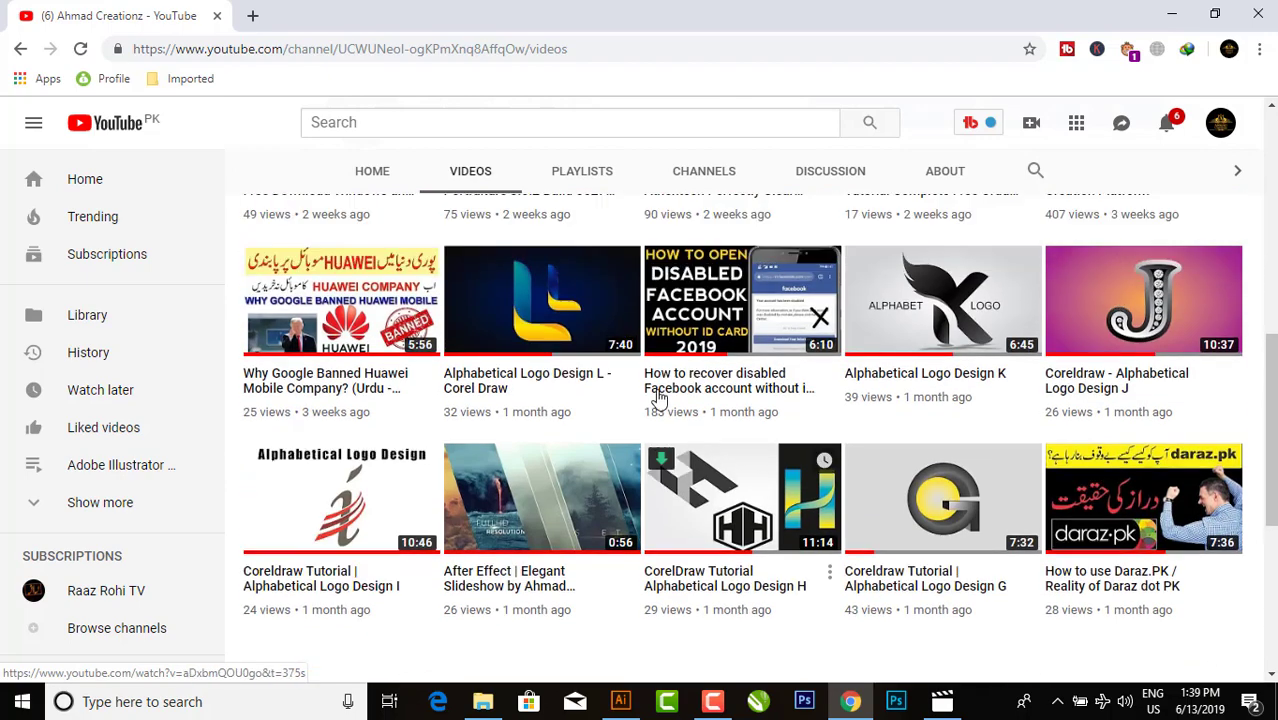
scroll(659, 397, "up", 3)
scroll(659, 397, "up", 3)
scroll(659, 397, "up", 2)
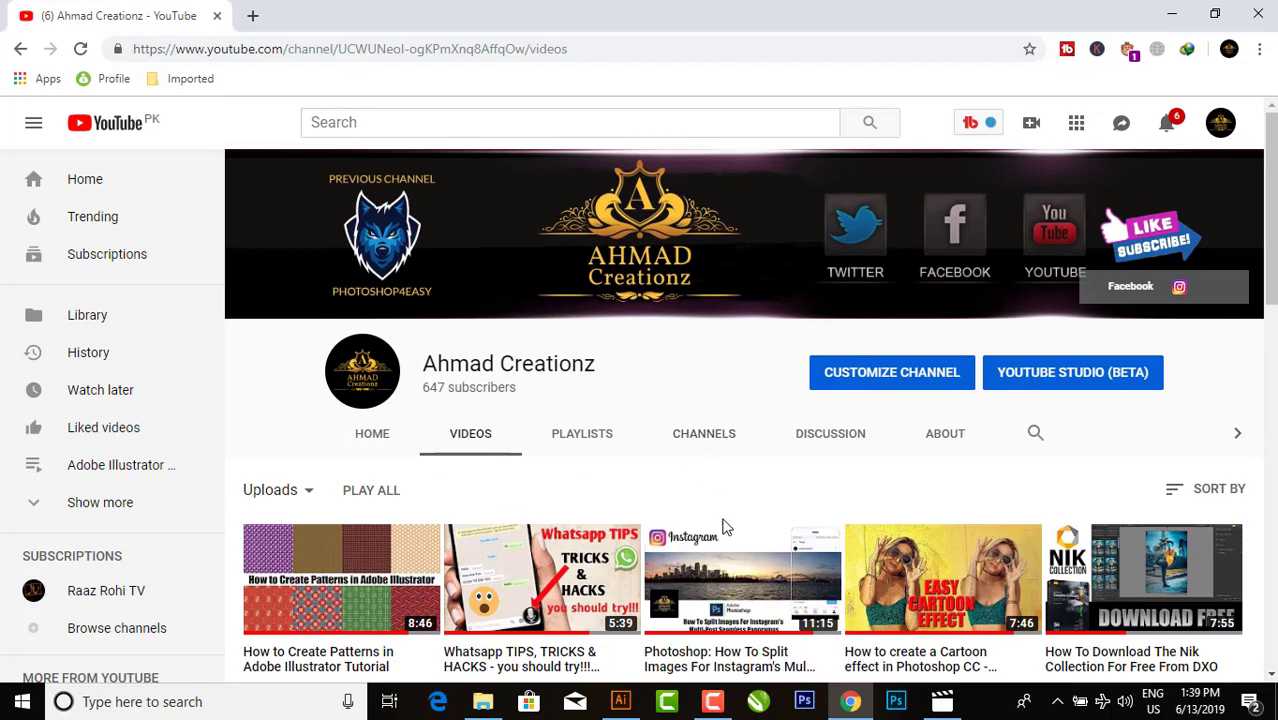
mouse_move(620, 701)
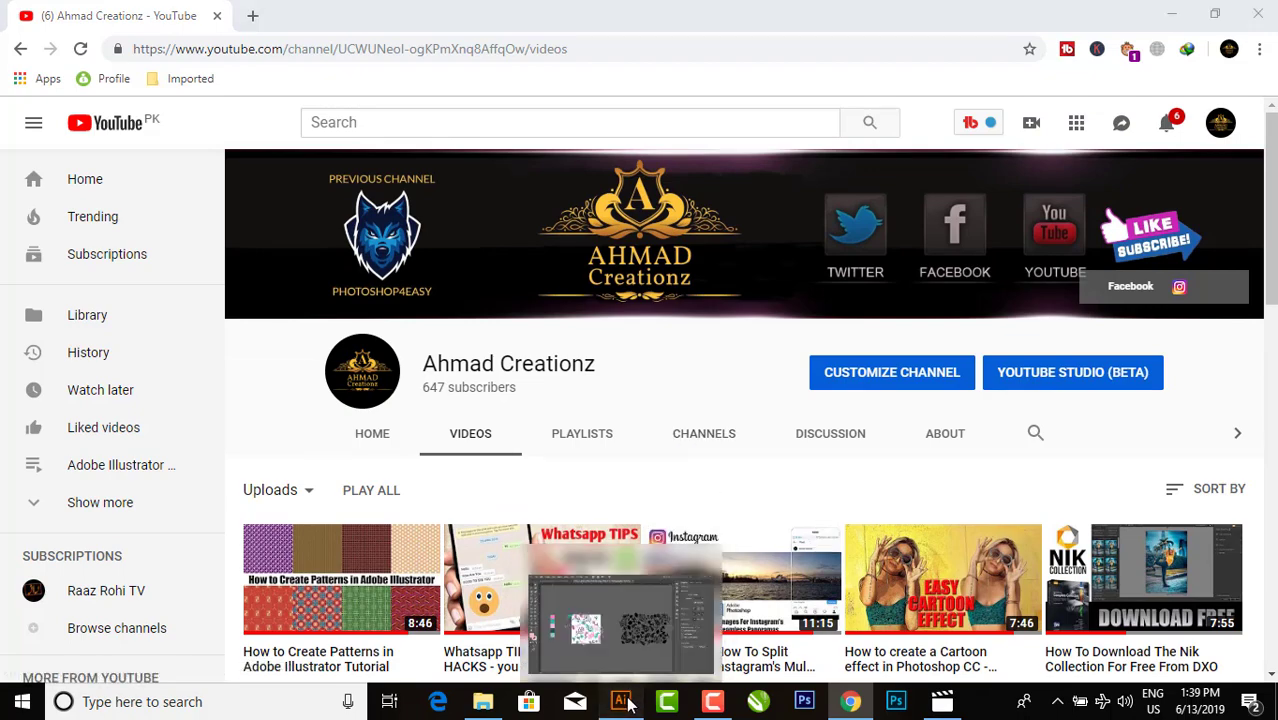
left_click(620, 620)
- Zoom to about 209% on the pink-and-teal floral tile
left_click_drag(700, 440, 634, 357)
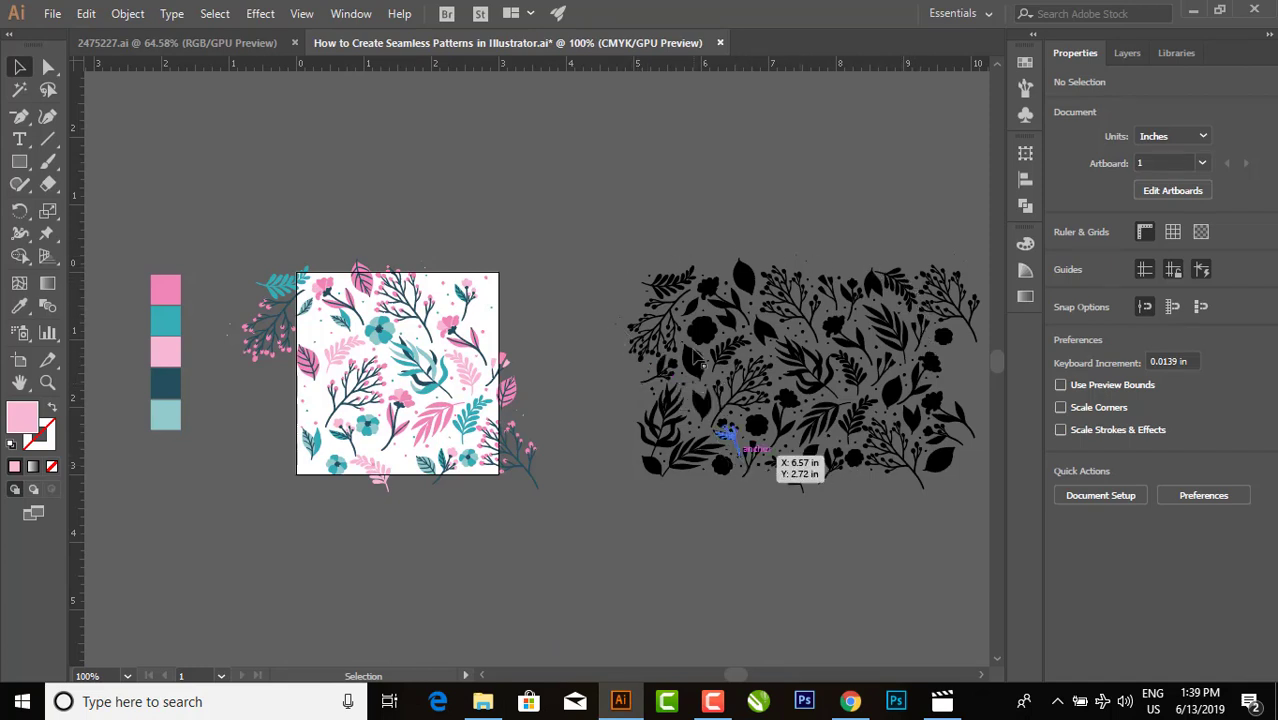
mouse_move(684, 313)
left_mouse_down()
mouse_move(828, 292)
mouse_move(847, 308)
mouse_move(870, 386)
mouse_move(739, 341)
mouse_move(813, 361)
left_mouse_up()
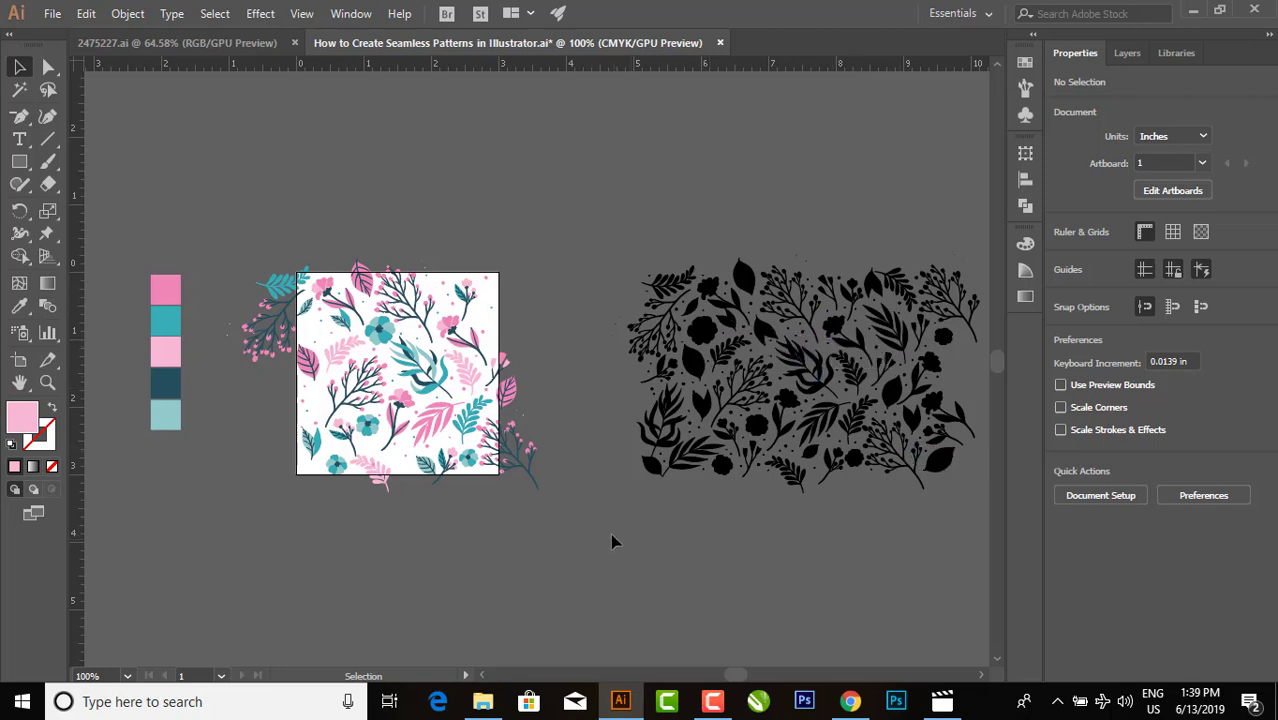
key("ctrl+space")
mouse_move(200, 214)
left_mouse_down()
mouse_move(397, 430)
mouse_move(505, 244)
left_mouse_up()
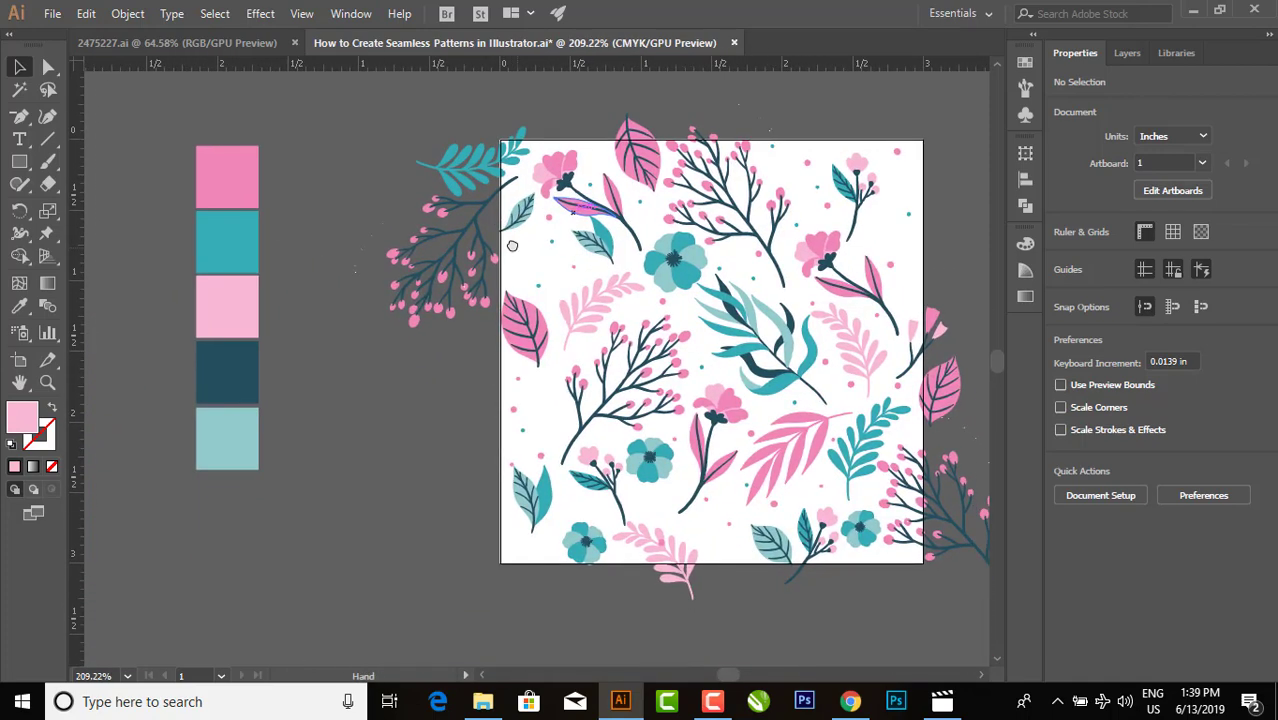
left_click(232, 175)
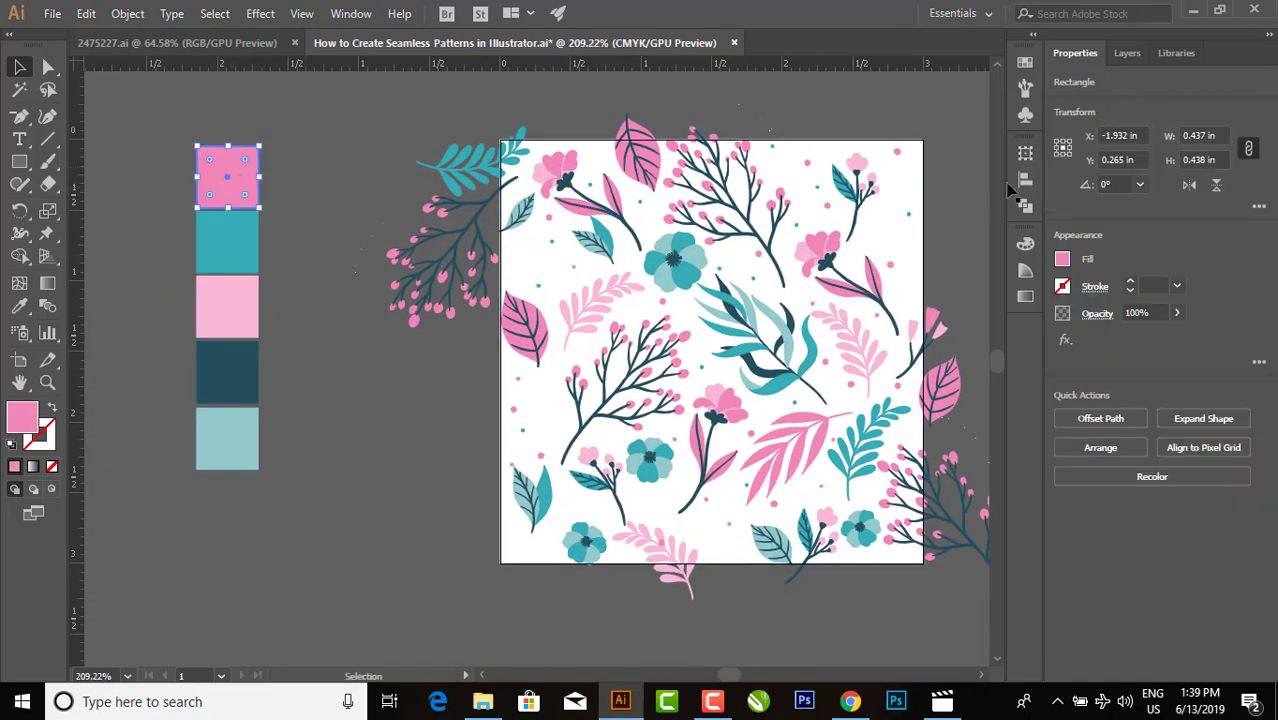
left_click(1025, 245)
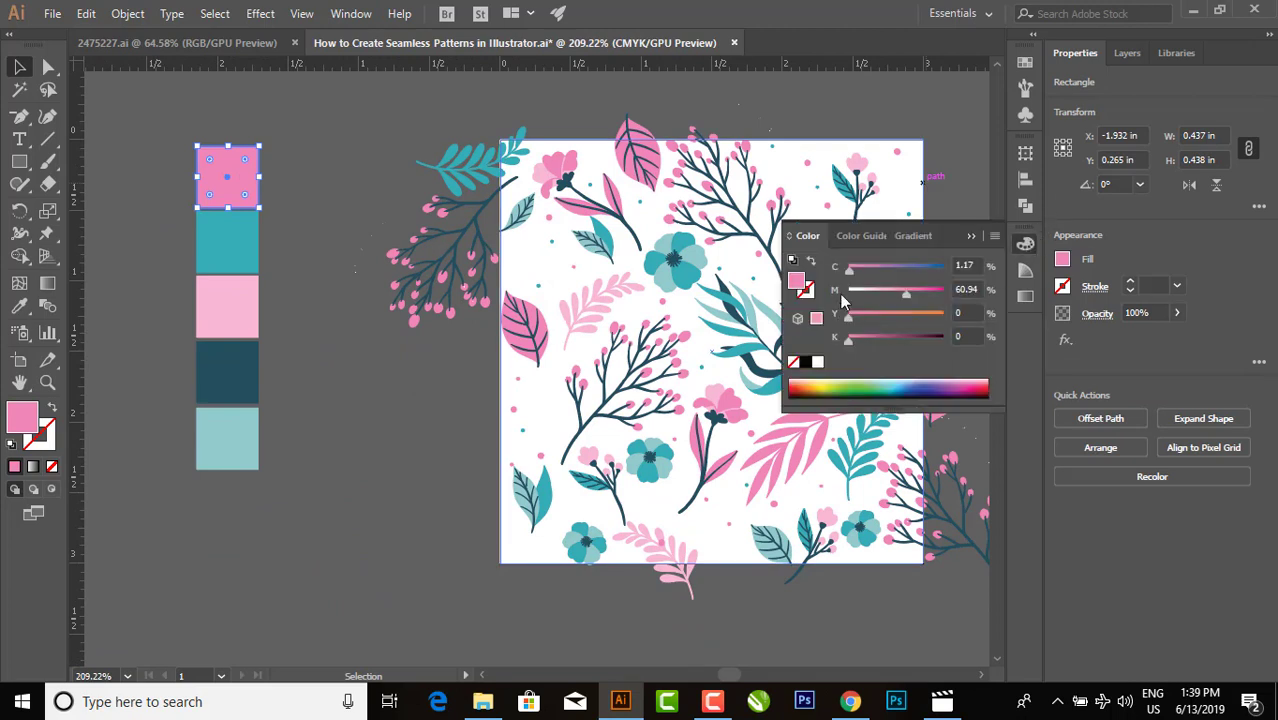
left_click(224, 255)
left_click(222, 302)
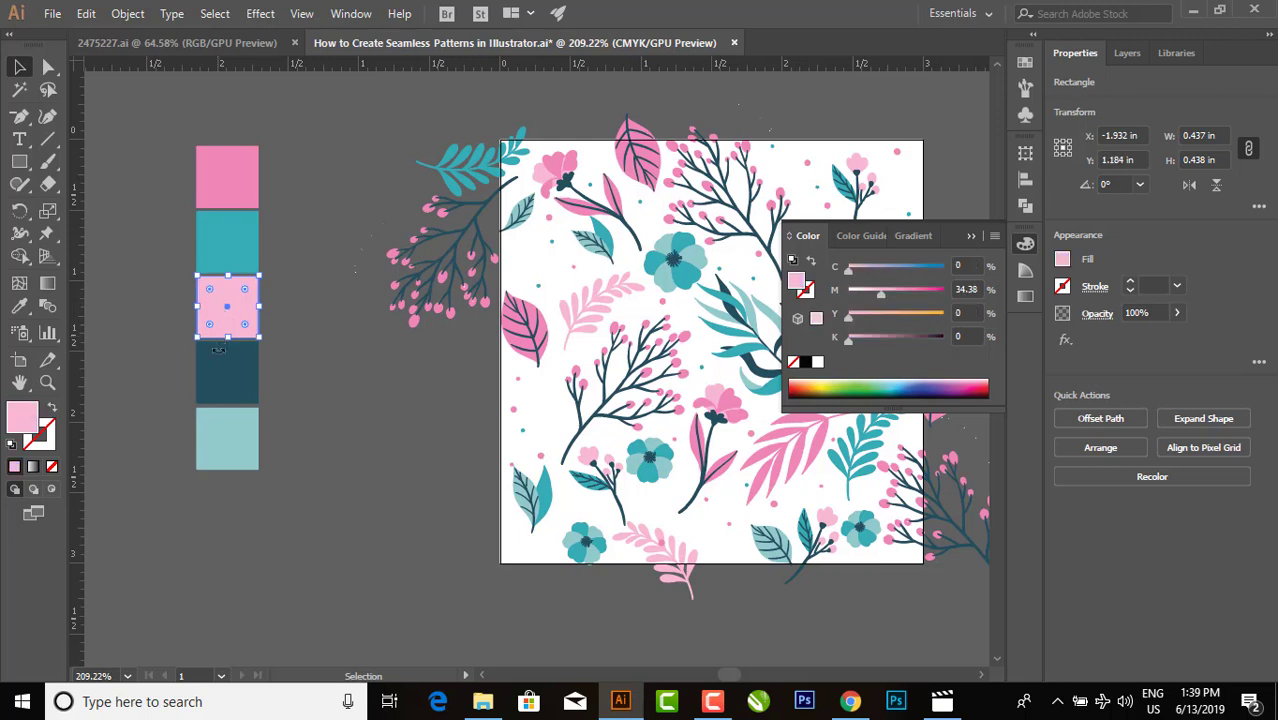
left_click(222, 362)
left_click(234, 452)
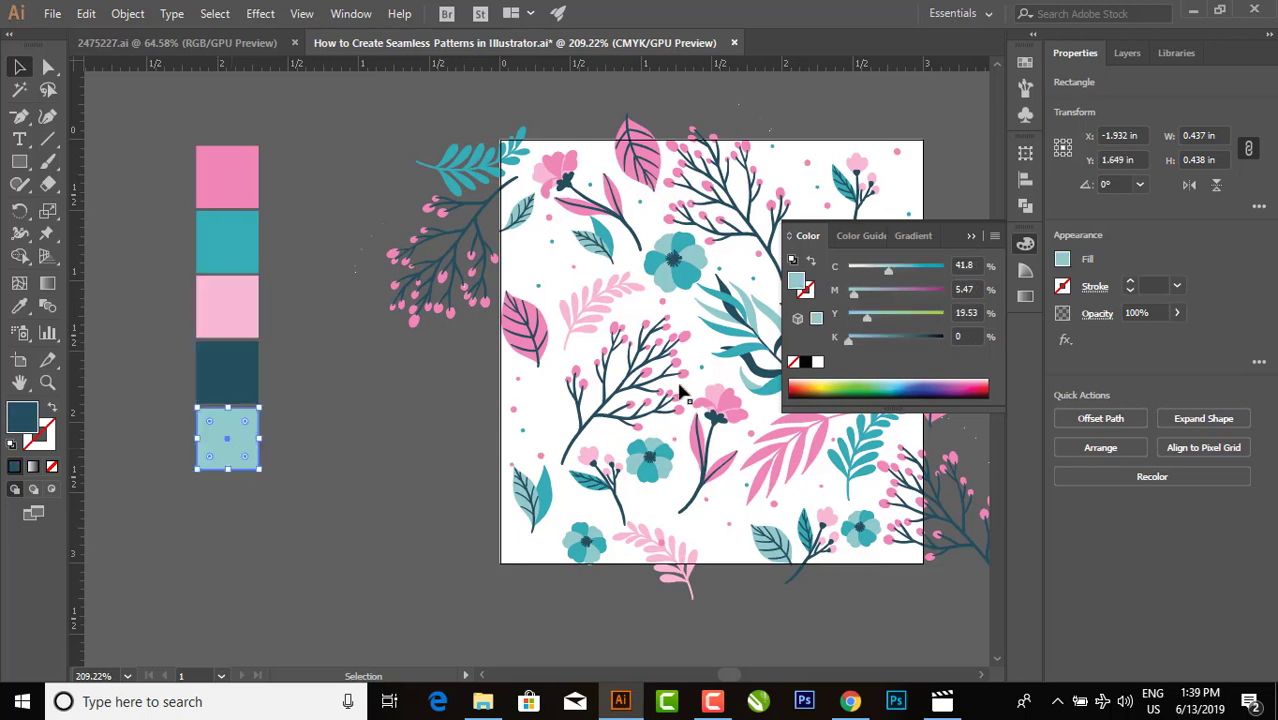
left_click(972, 237)
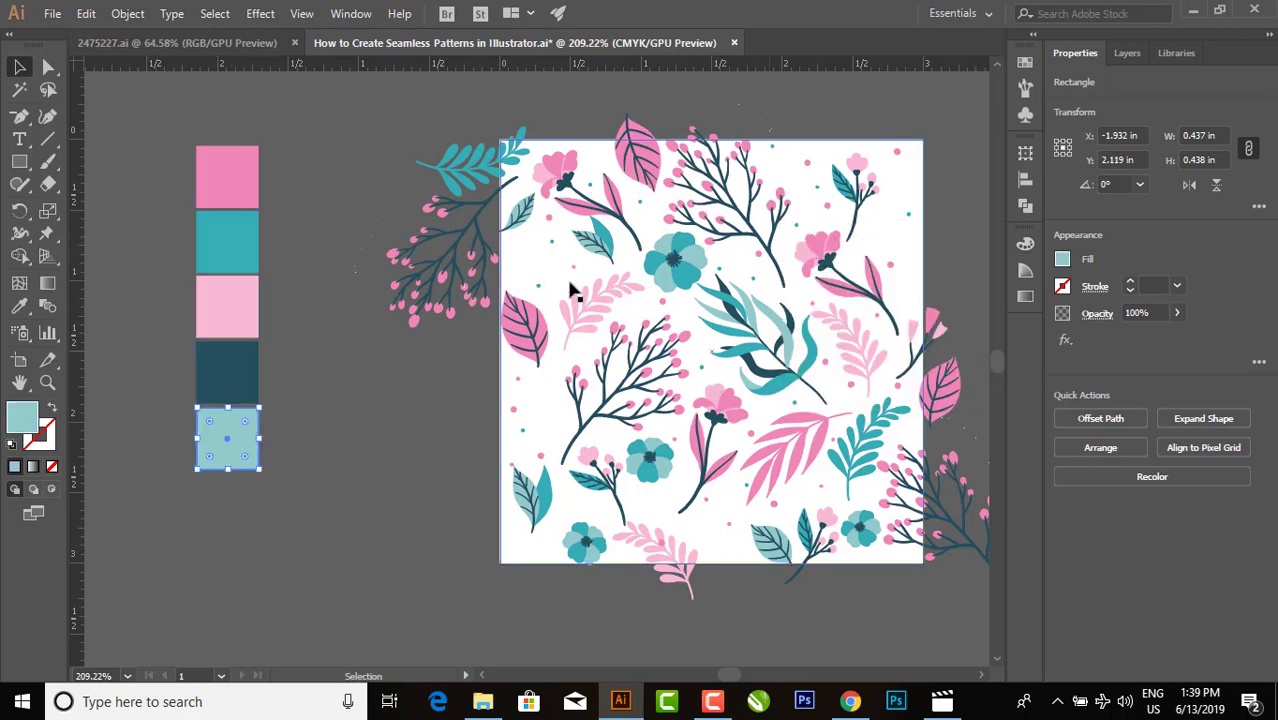
left_click_drag(812, 289, 655, 313)
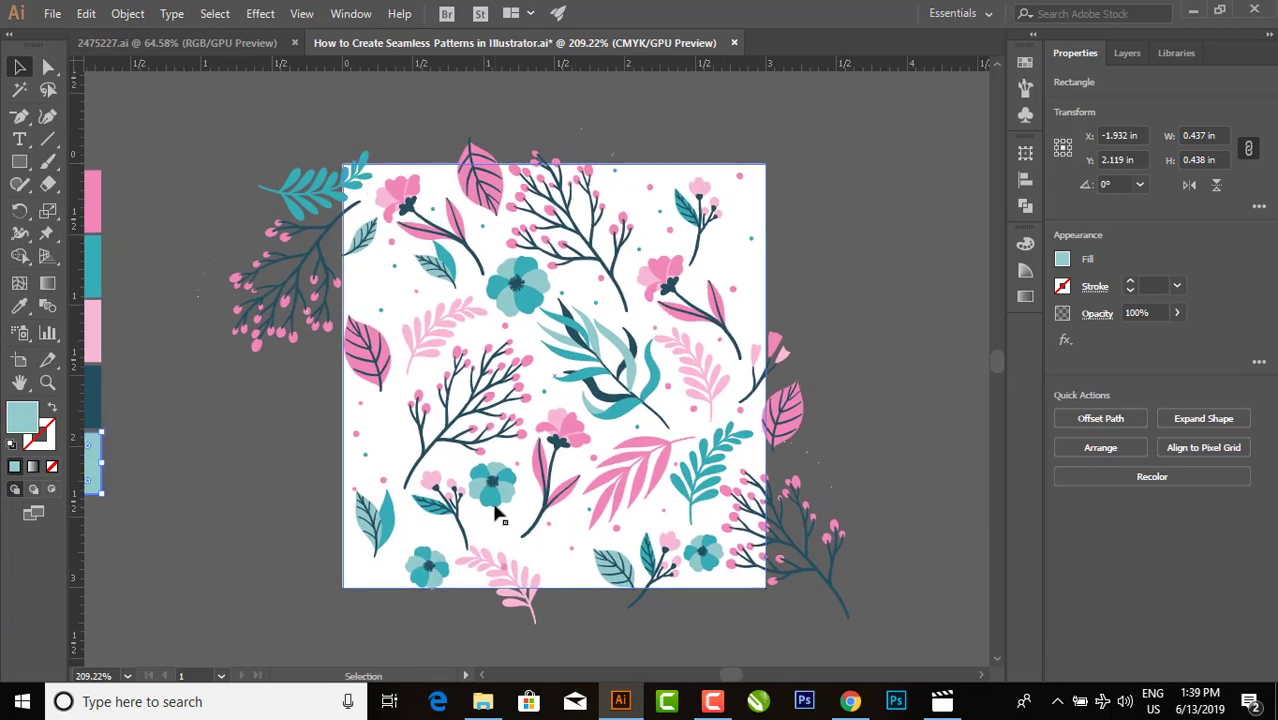
left_click_drag(505, 515, 512, 505)
left_click(370, 280)
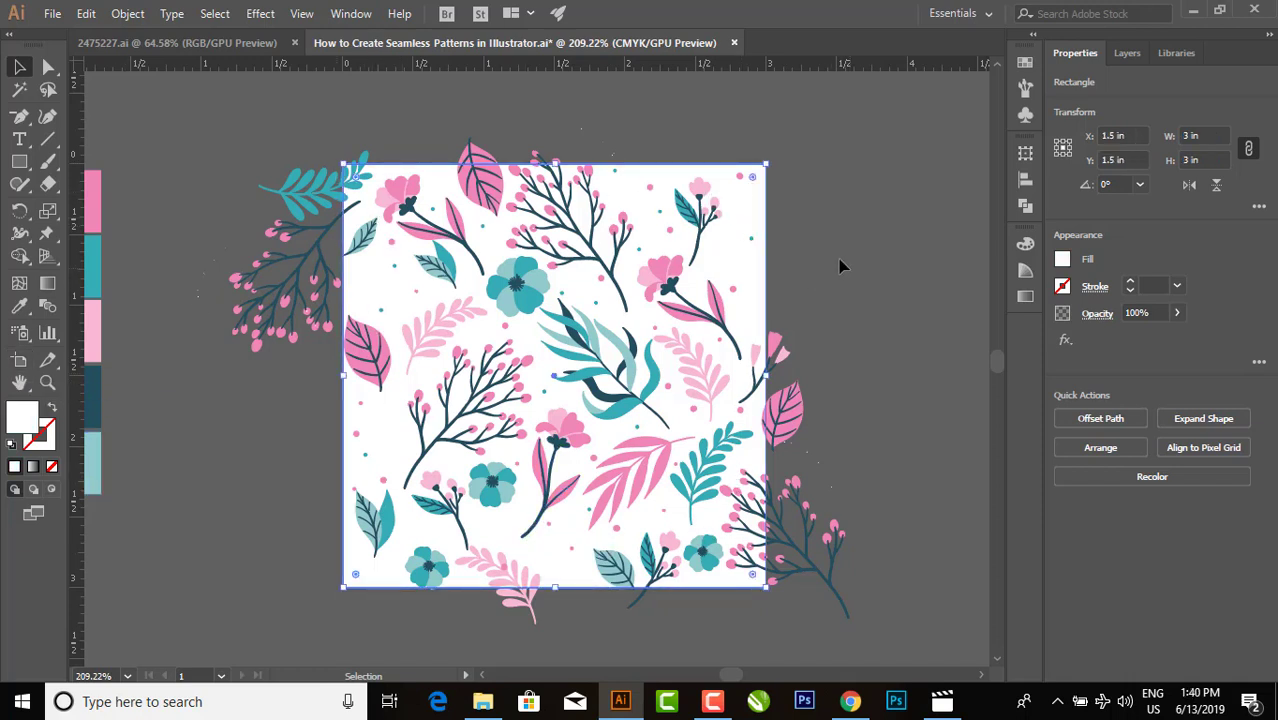
key("ctrl+shift+a")
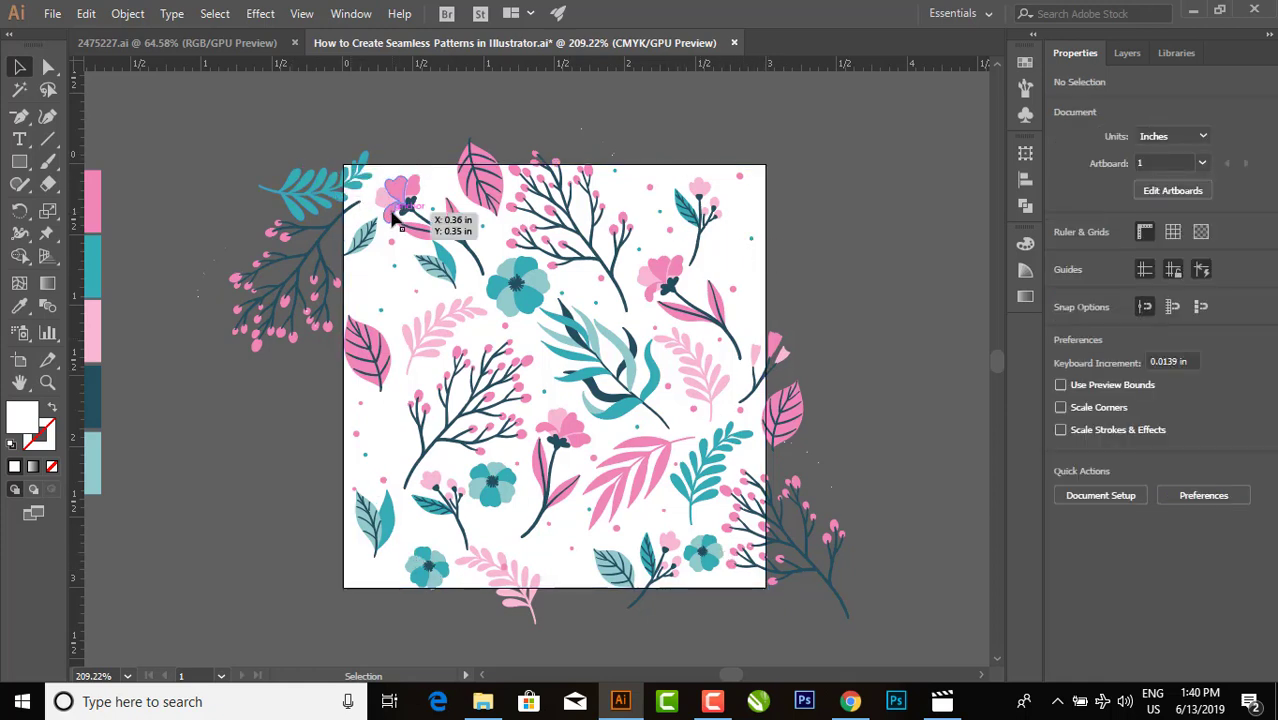
key("space")
left_click_drag(819, 323, 560, 315)
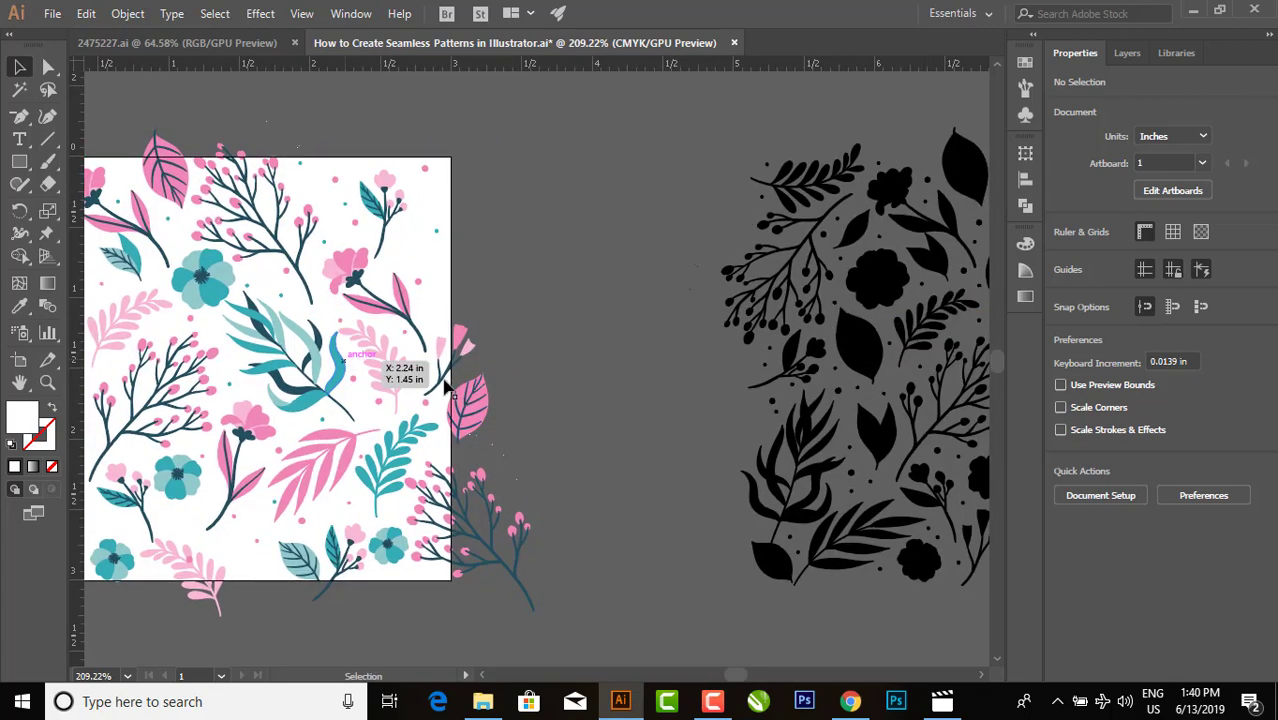
key("space")
left_click_drag(483, 321, 754, 324)
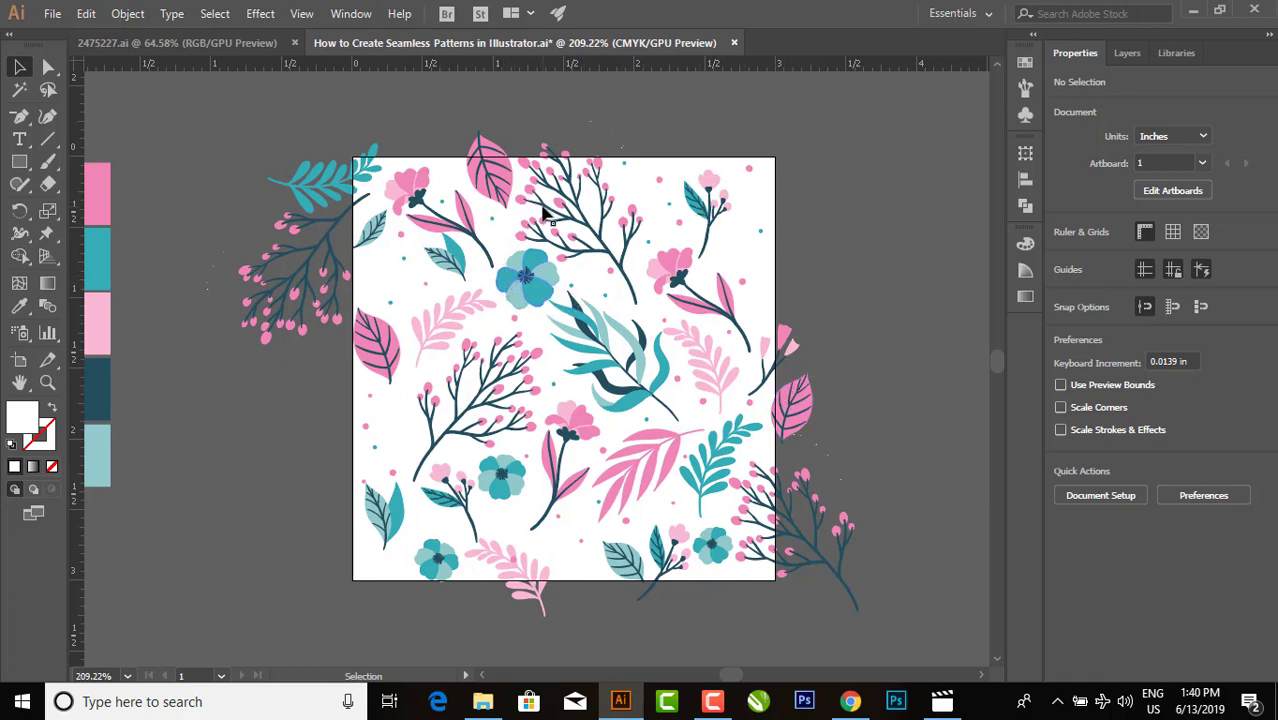
left_click(291, 283)
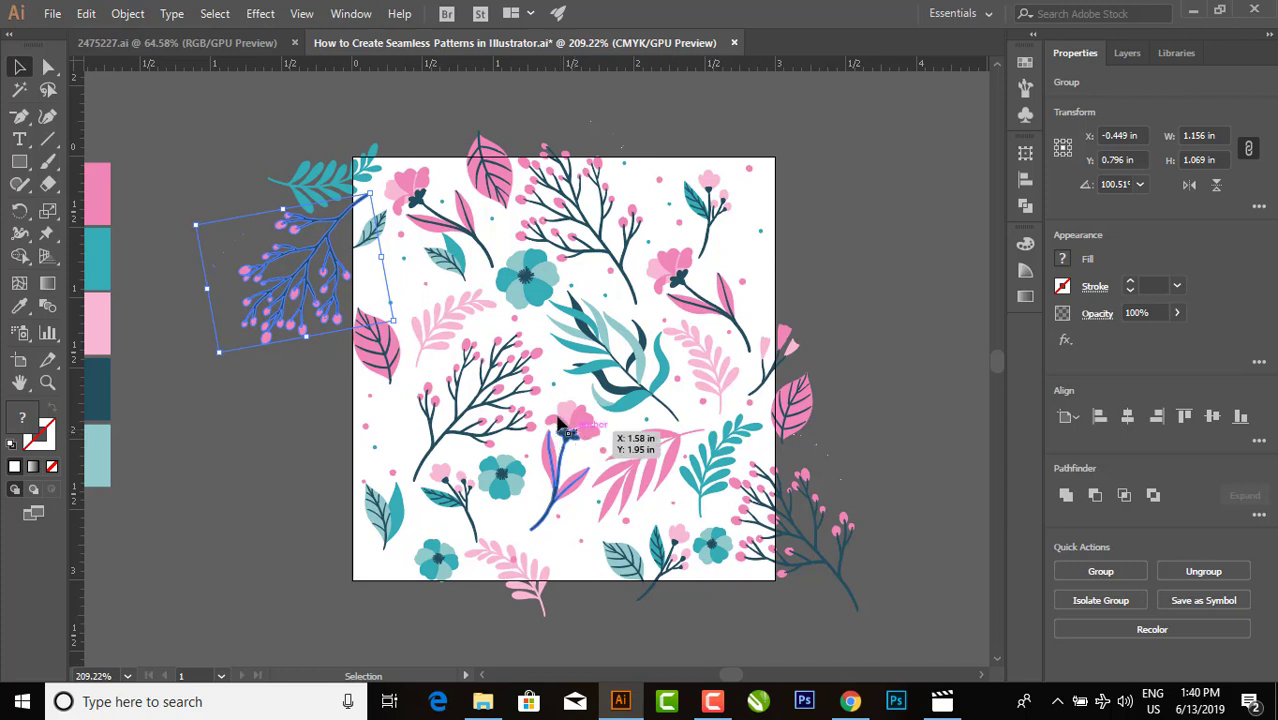
- Copy the left berry-branch group and paste the copy in front of the original
left_click(841, 279)
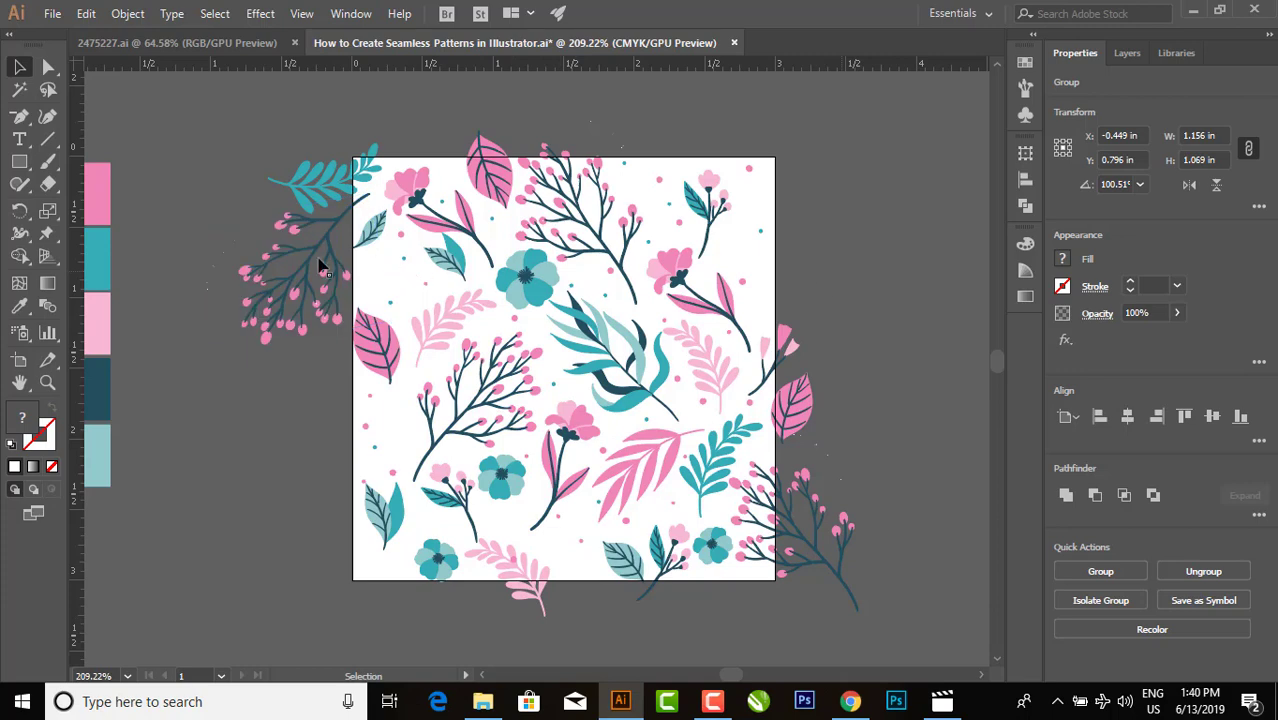
left_click(320, 258)
key("a")
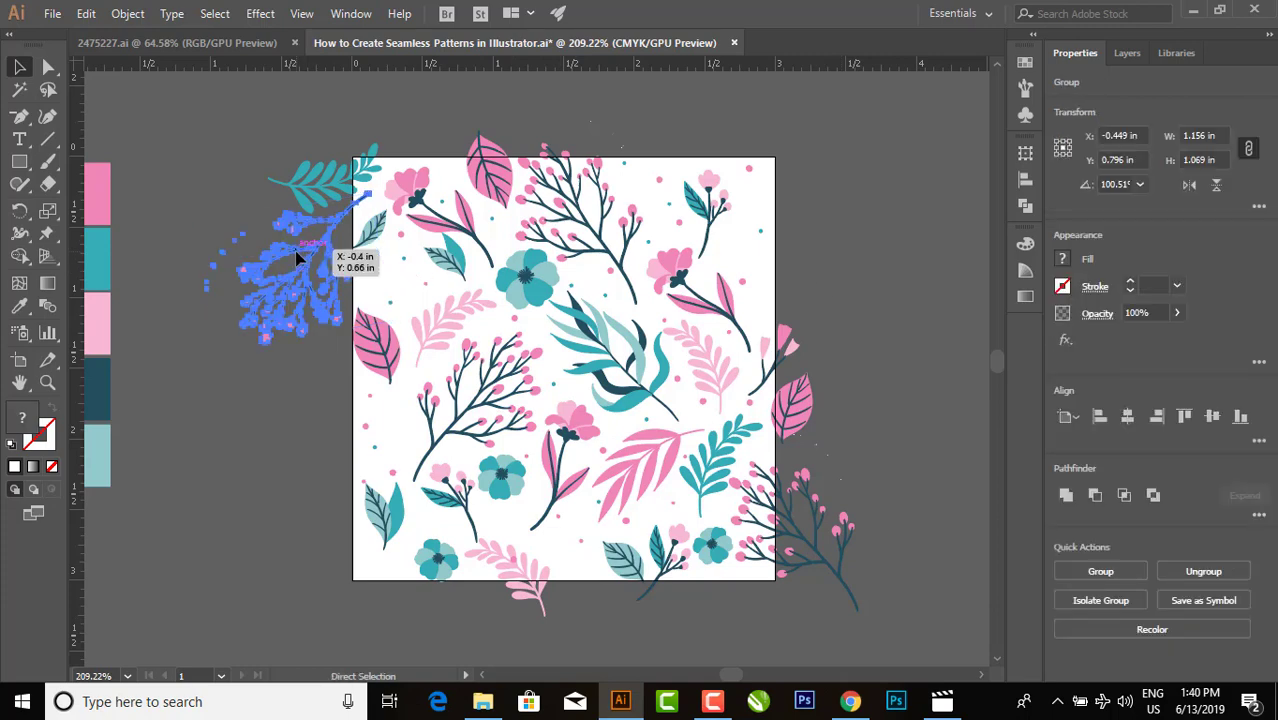
key("v")
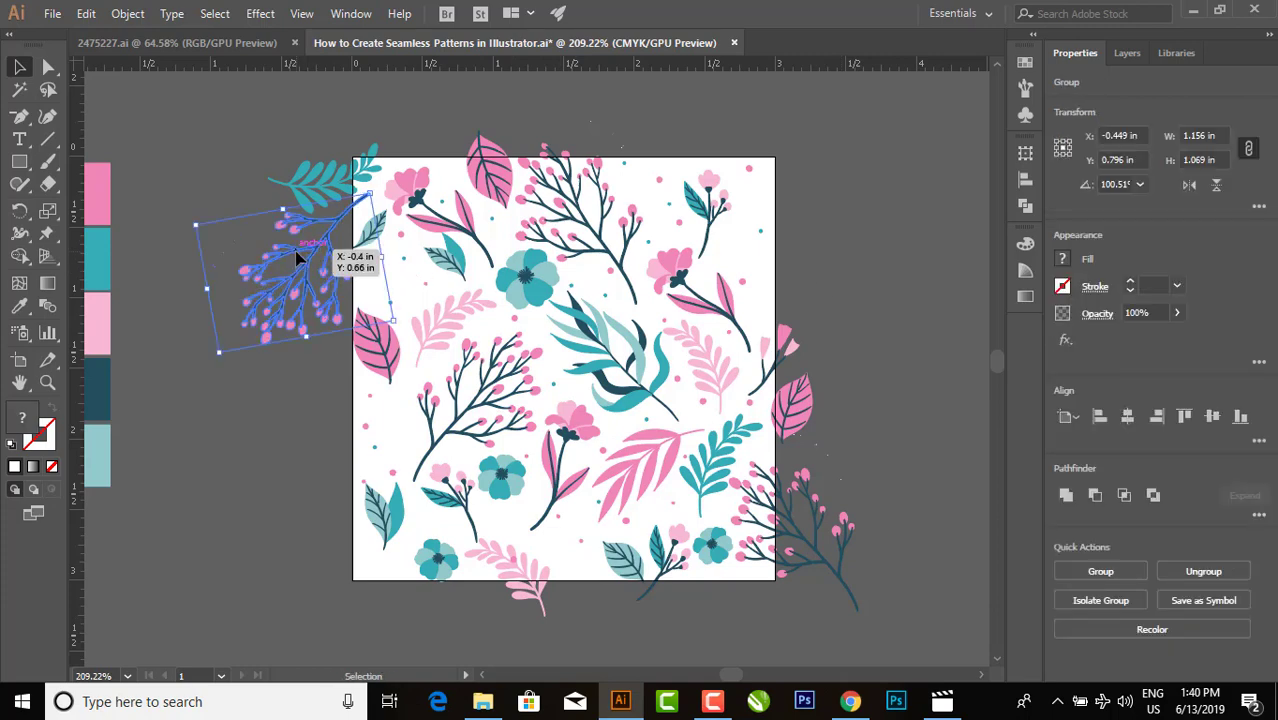
key("ctrl+c")
left_click(992, 90)
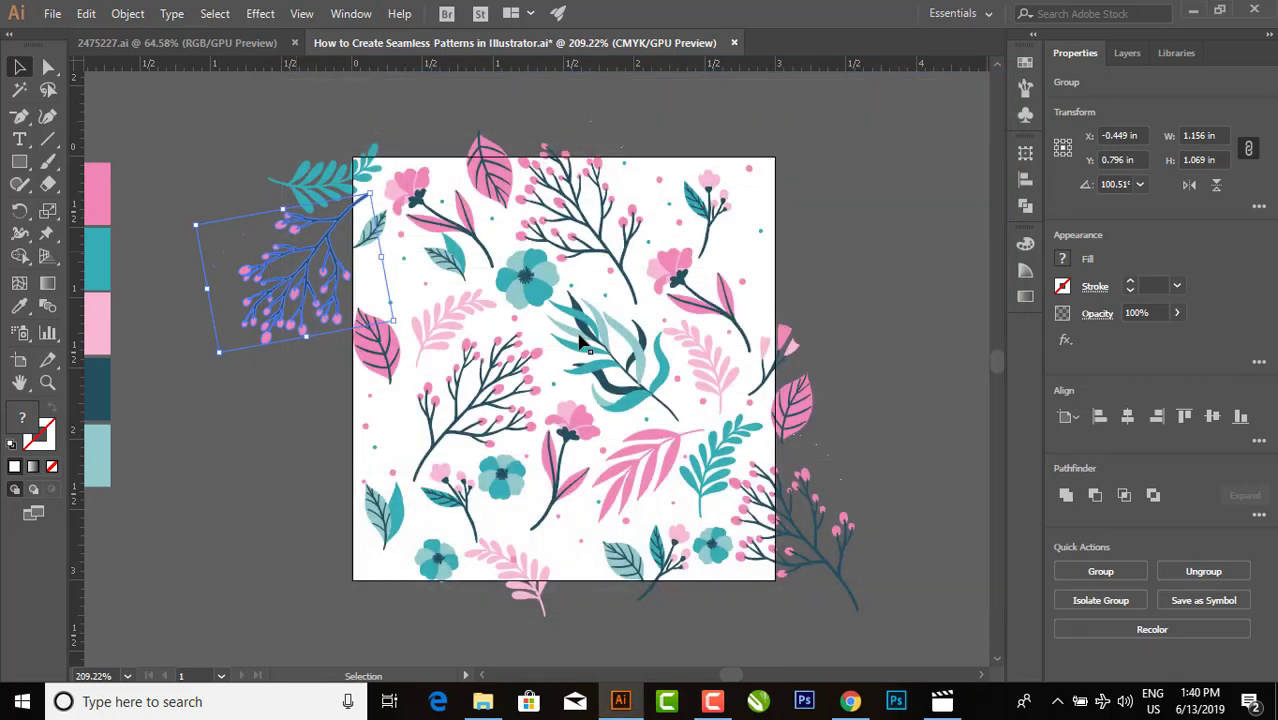
key("a")
key("v")
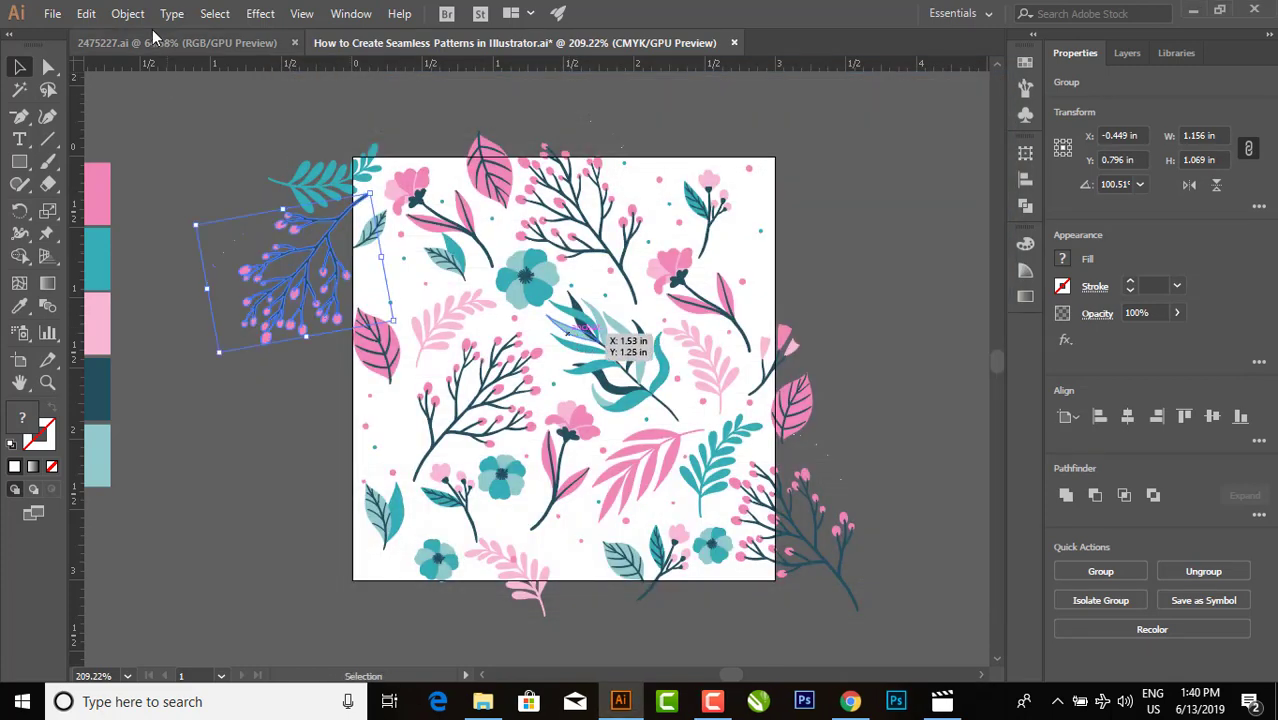
left_click(86, 13)
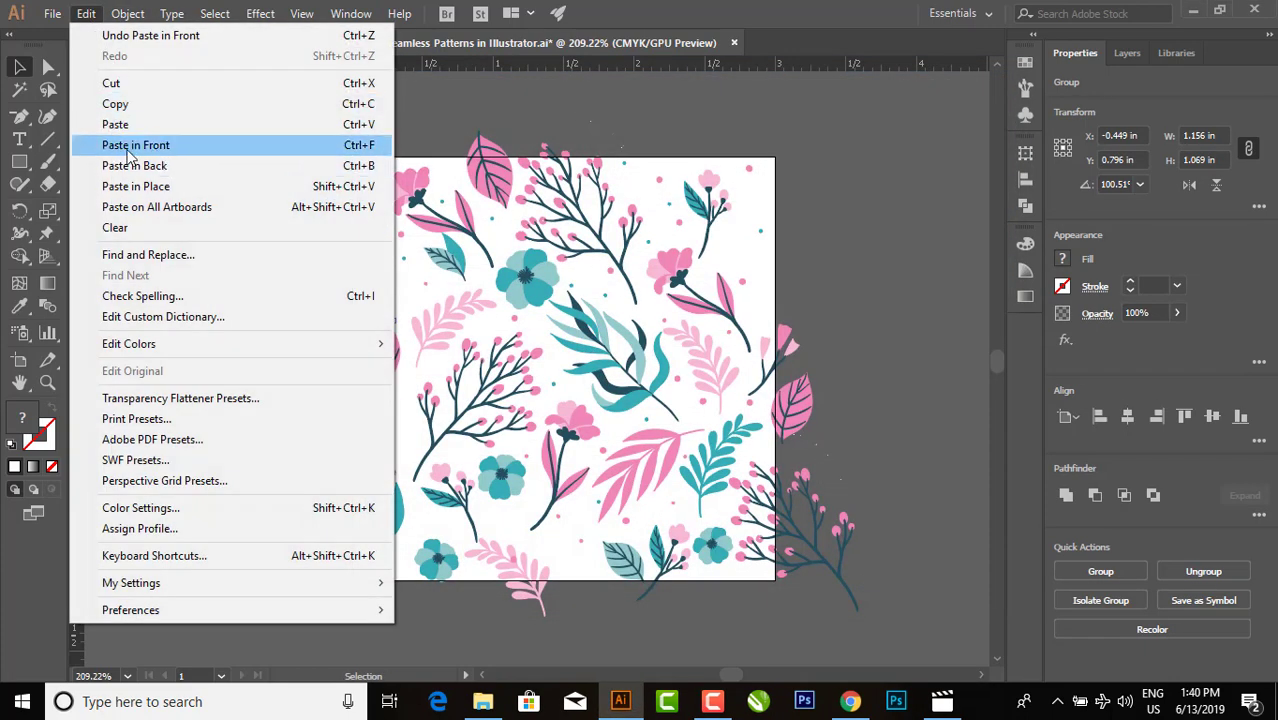
left_click(348, 145)
left_click(522, 105)
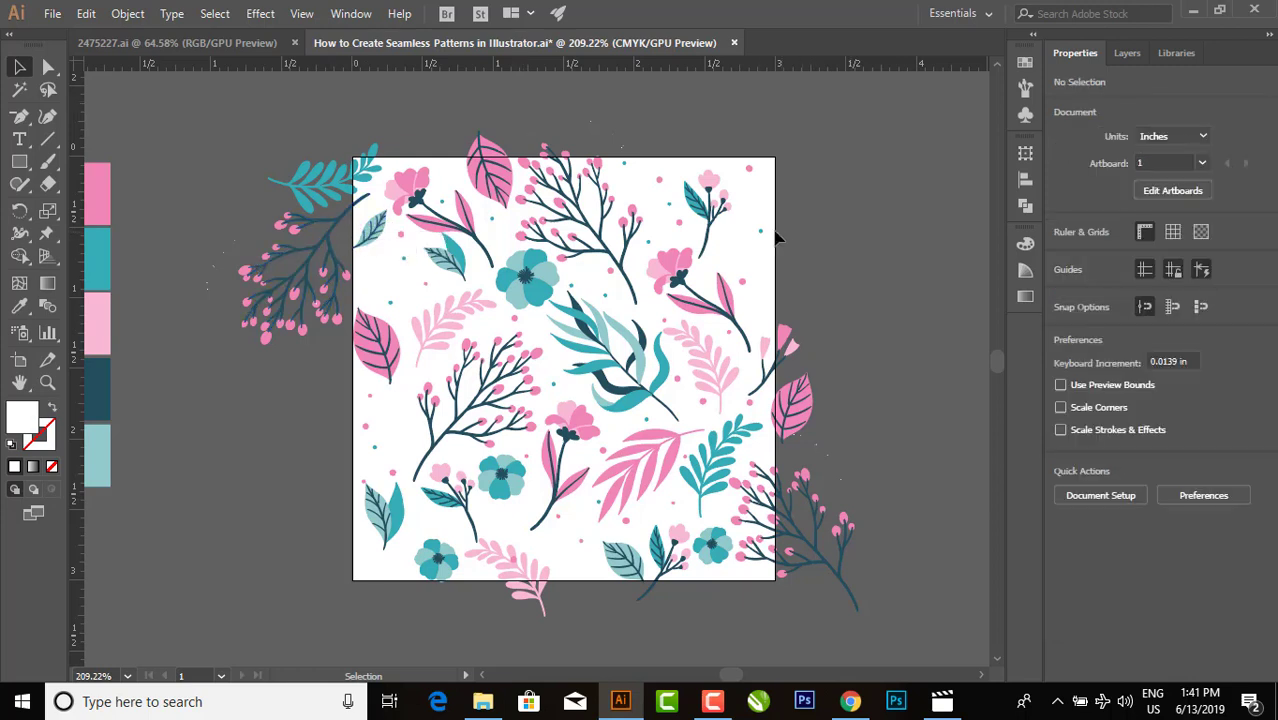
- Shift the pasted branch copy 3 in right to X 2.551 in
left_click(322, 247)
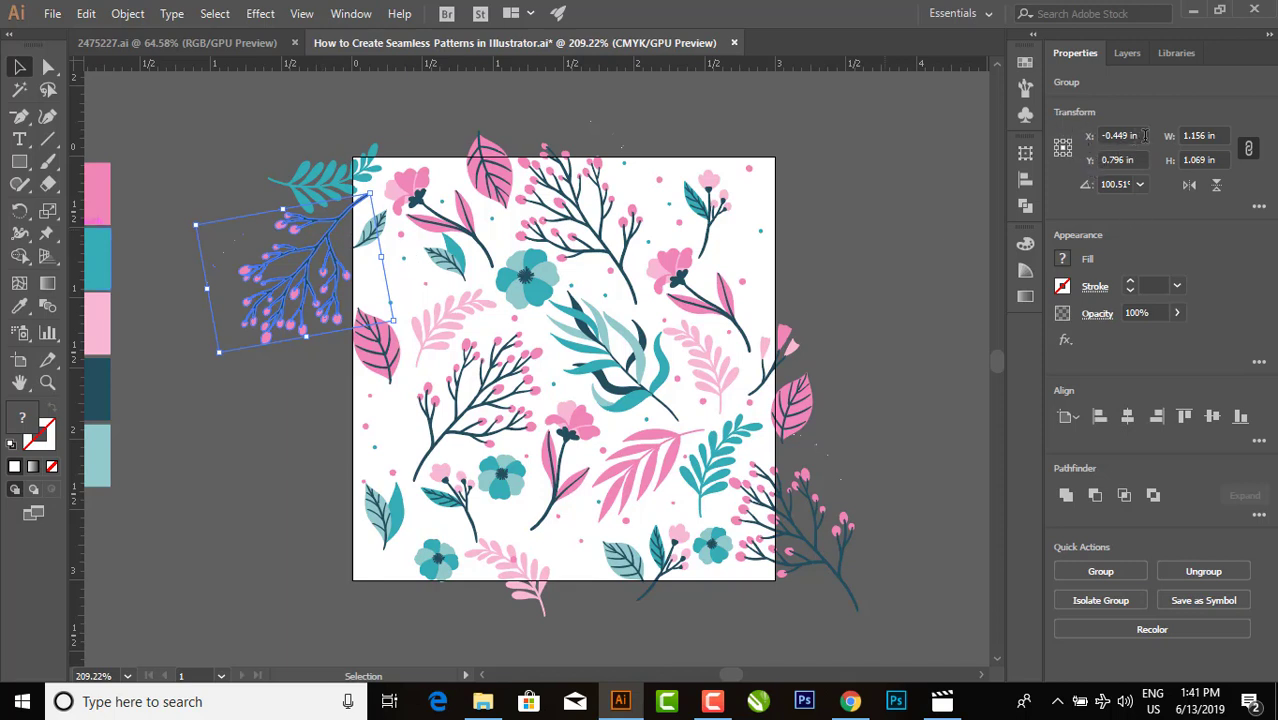
left_click(1145, 136)
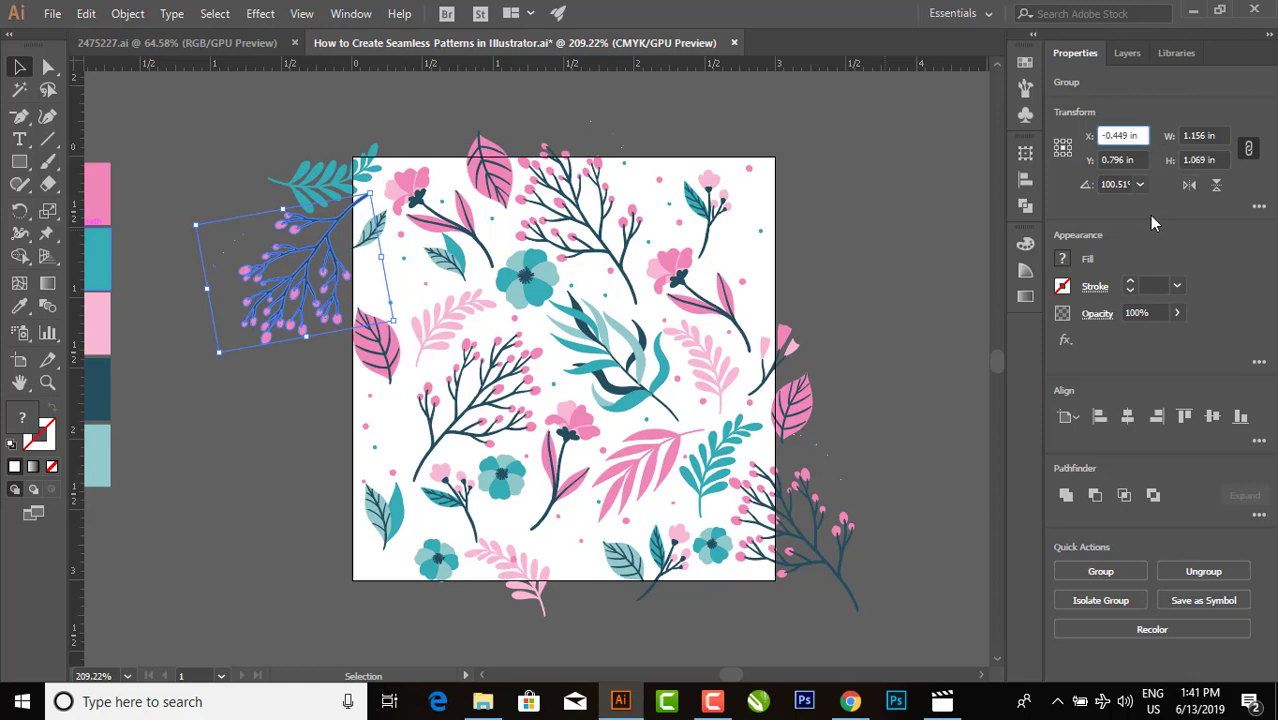
type("+1")
key("Return")
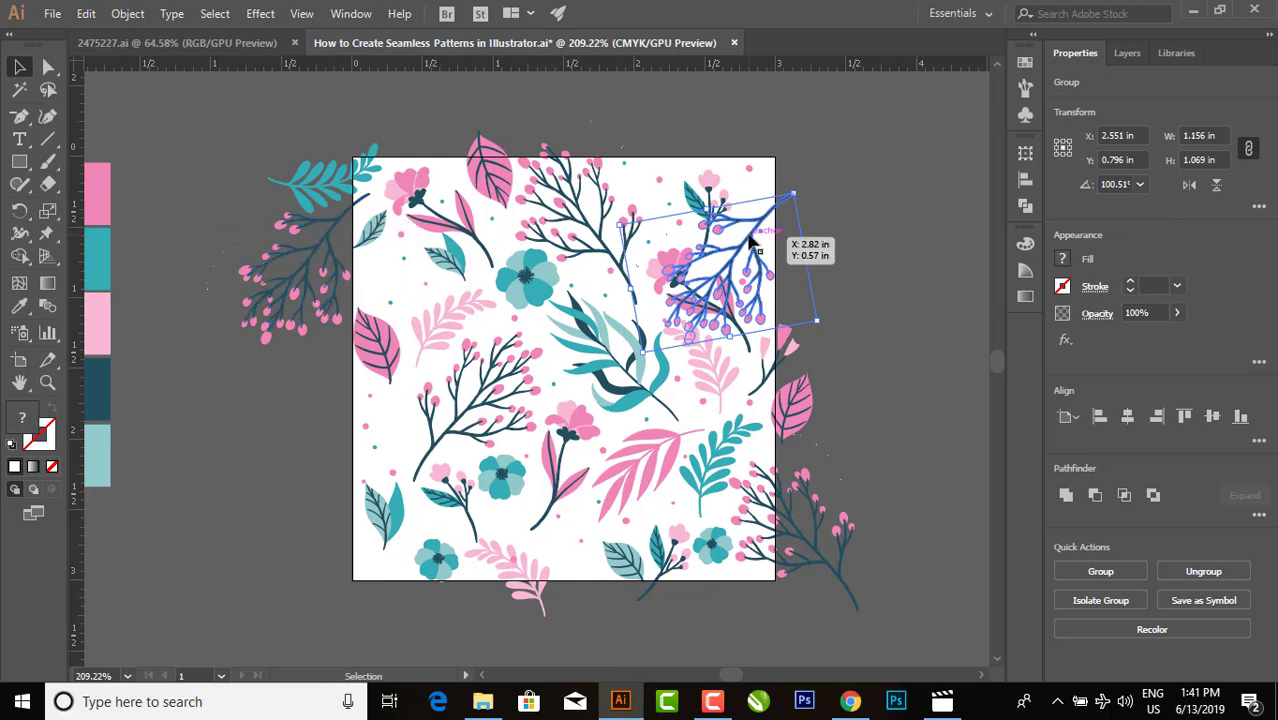
left_click(876, 220)
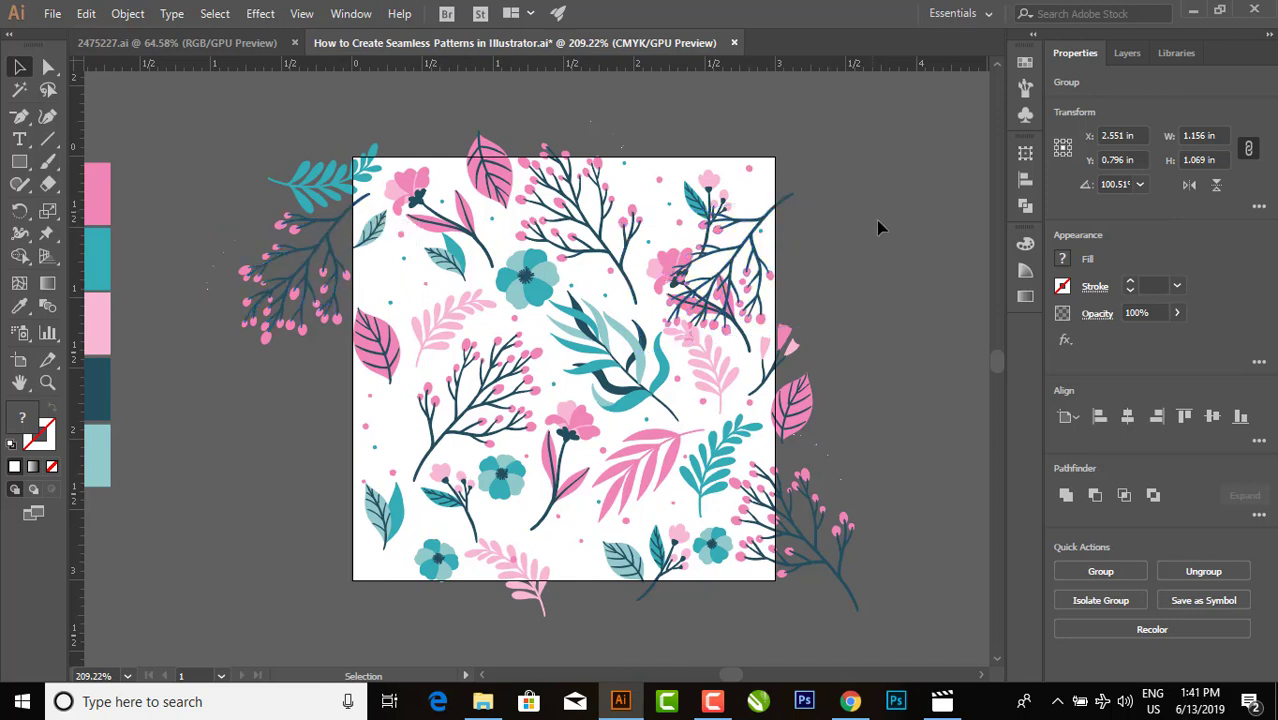
- Shrink the pink flower and move it up and left beside the left branch
left_click(674, 266)
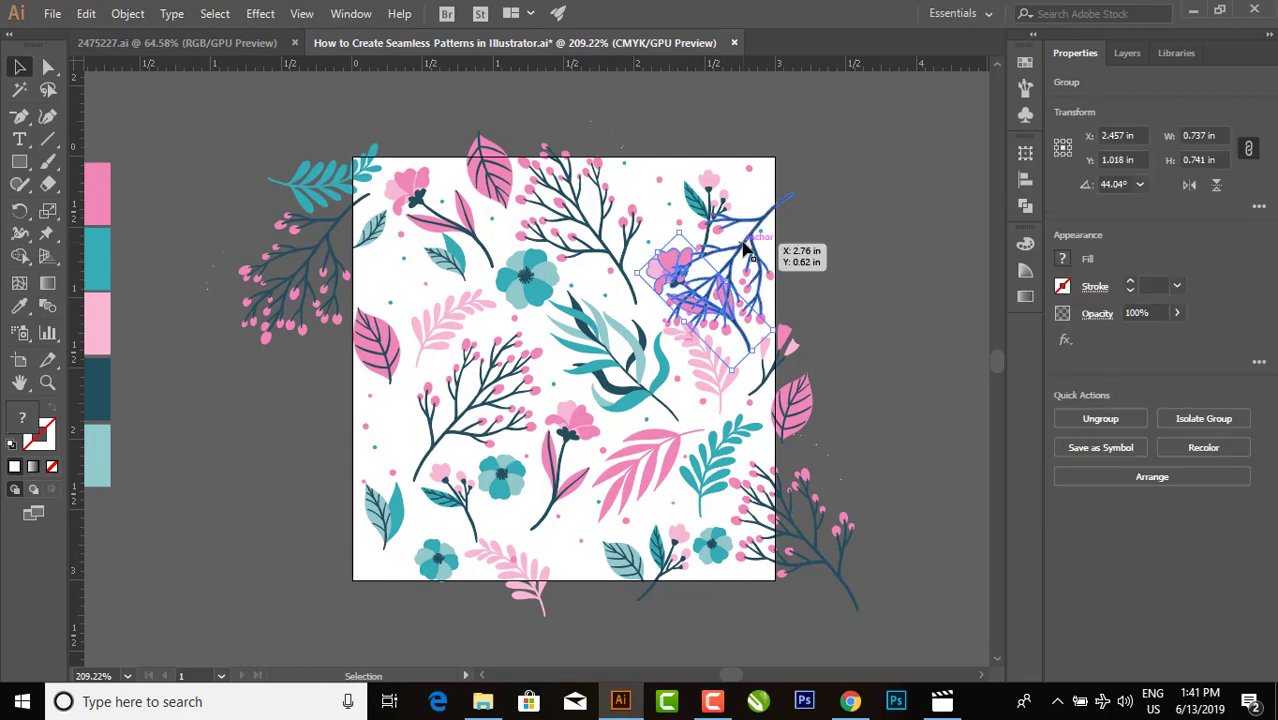
key("ctrl+plus")
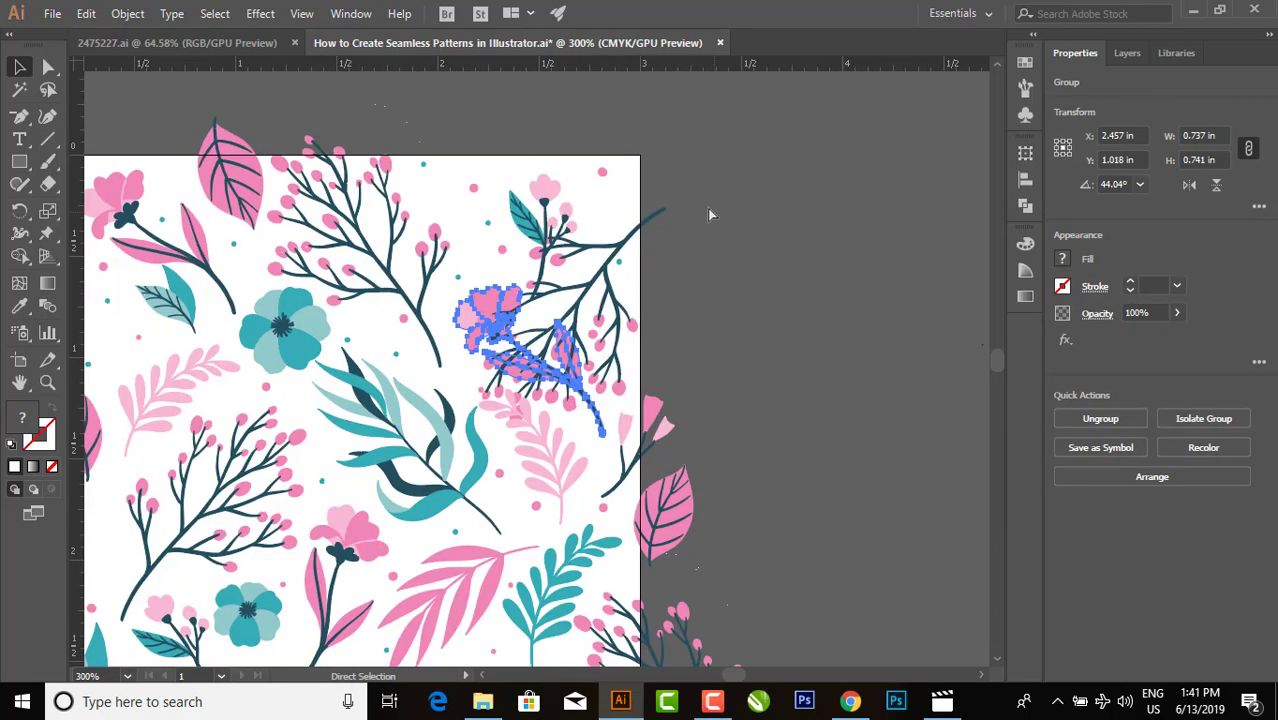
key("ctrl+plus")
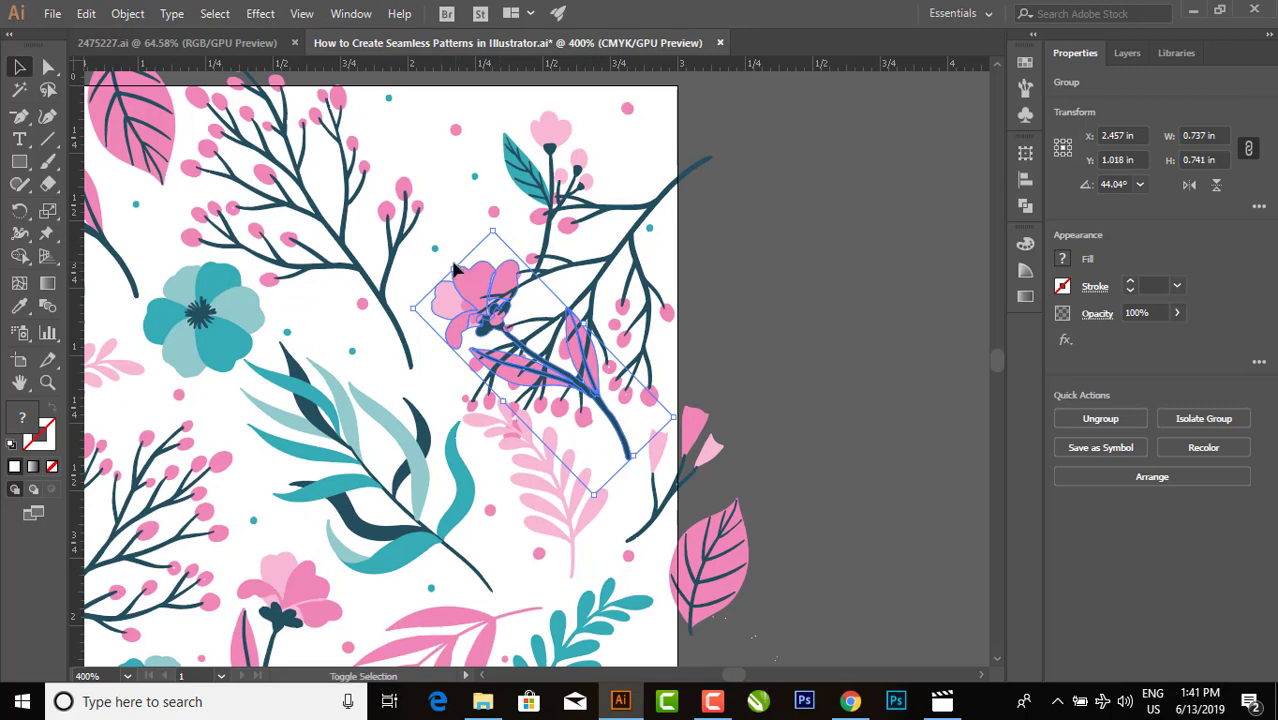
left_click_drag(452, 266, 612, 432)
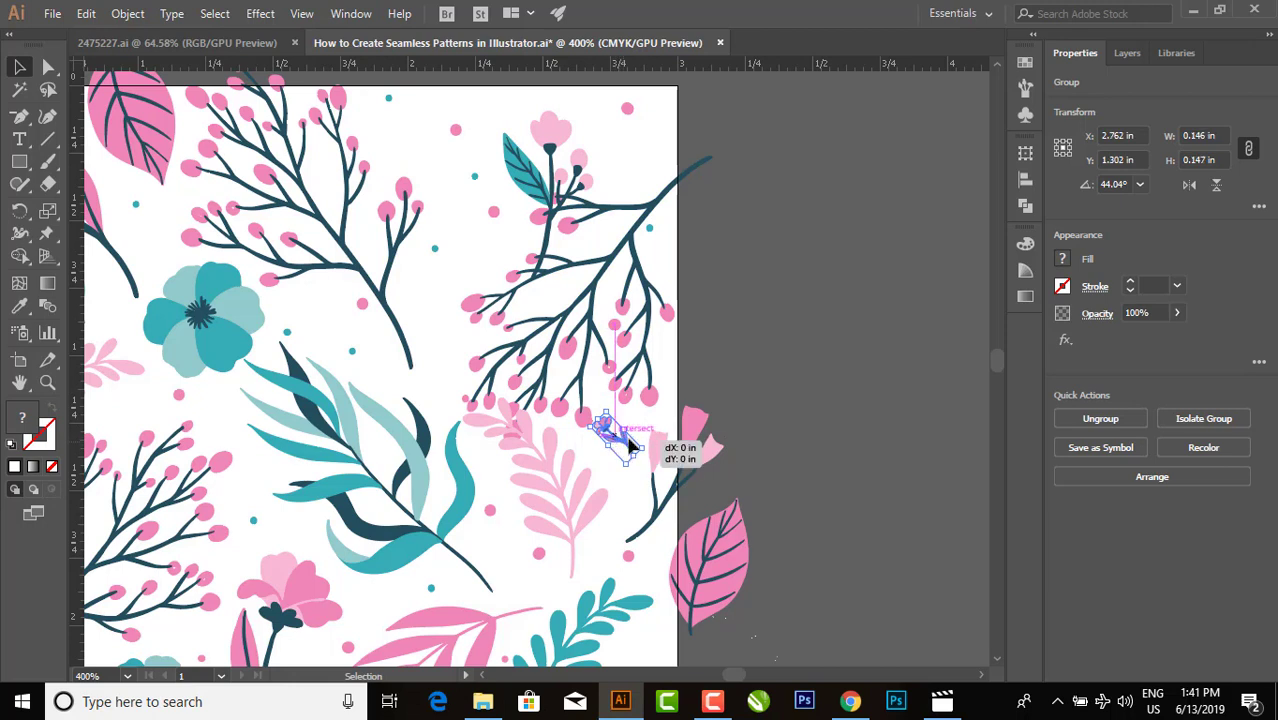
mouse_move(609, 410)
left_mouse_down()
mouse_move(503, 287)
mouse_move(437, 313)
left_mouse_up()
left_click_drag(435, 313, 442, 318)
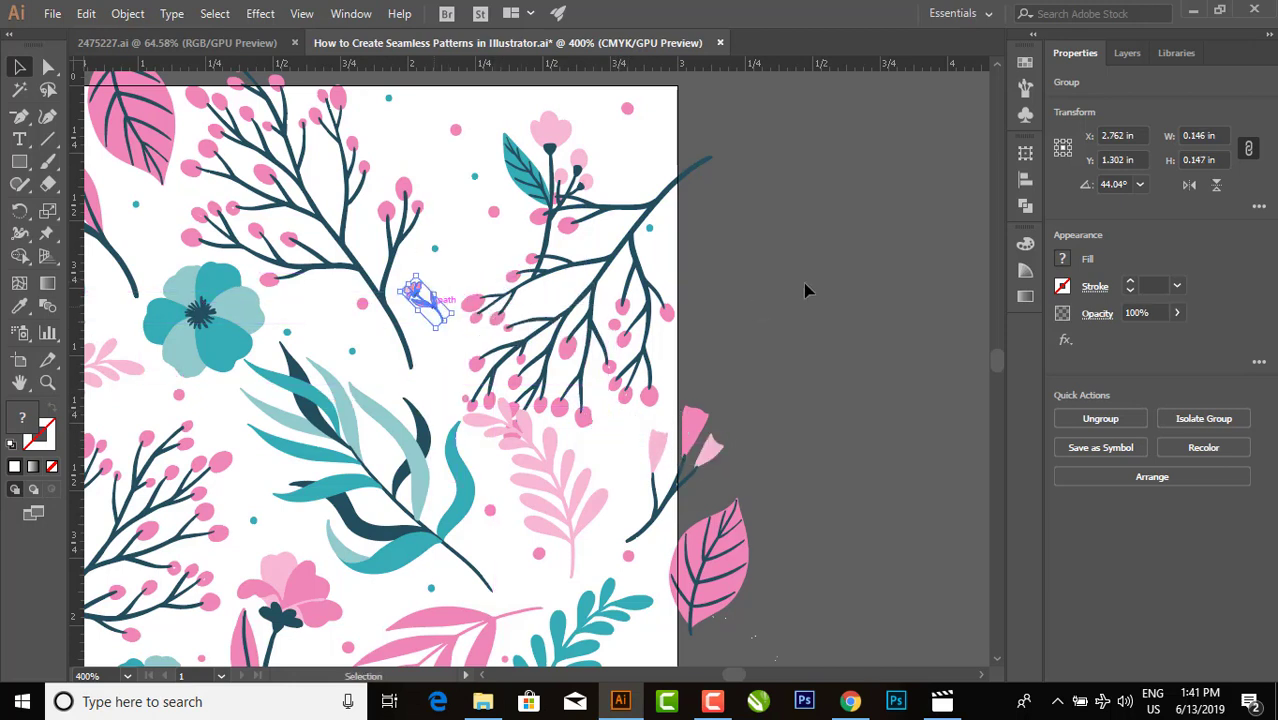
left_click(812, 282)
- Scale down the pale pink fern and the top flower sprig, then zoom out
left_click(563, 487)
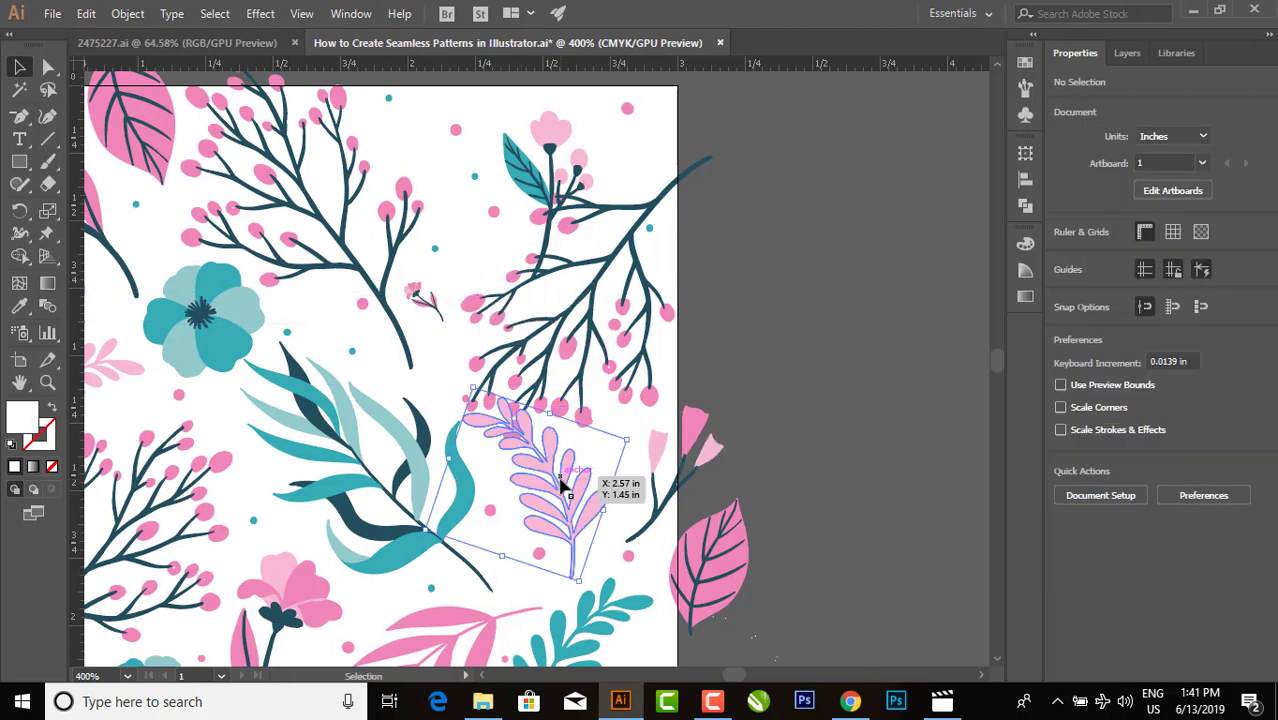
left_click_drag(470, 392, 509, 442)
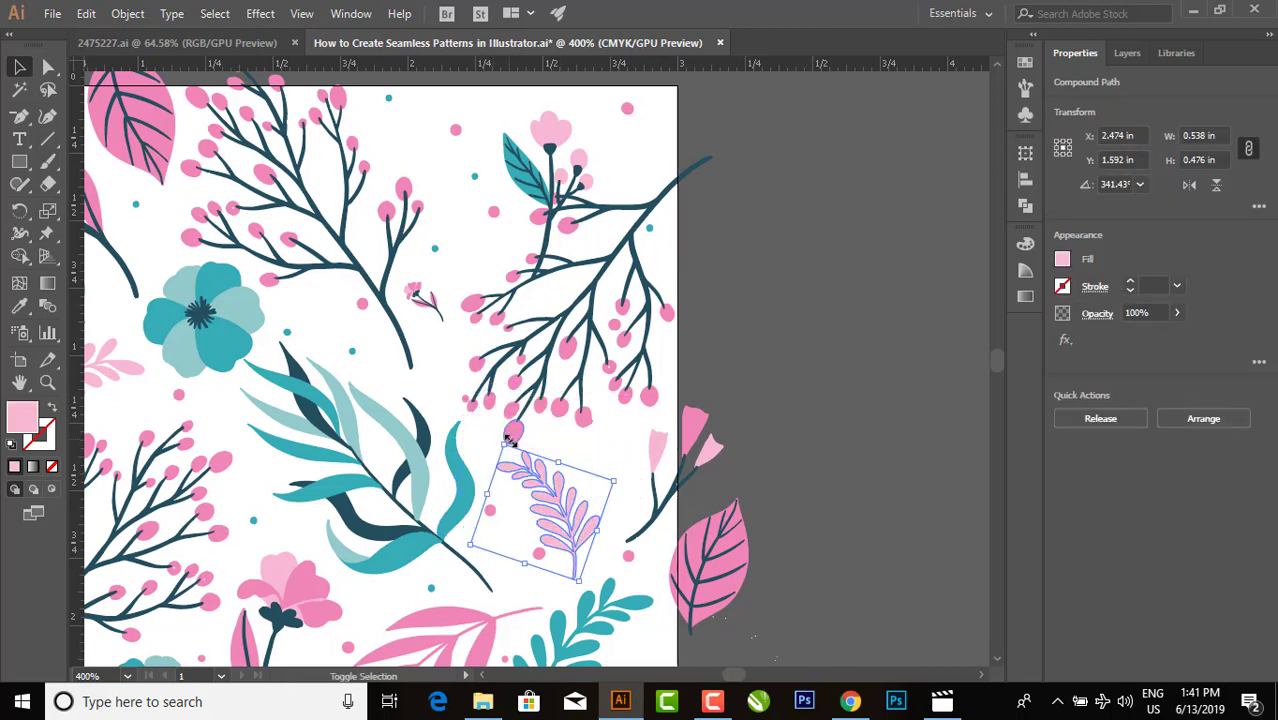
left_click(753, 296)
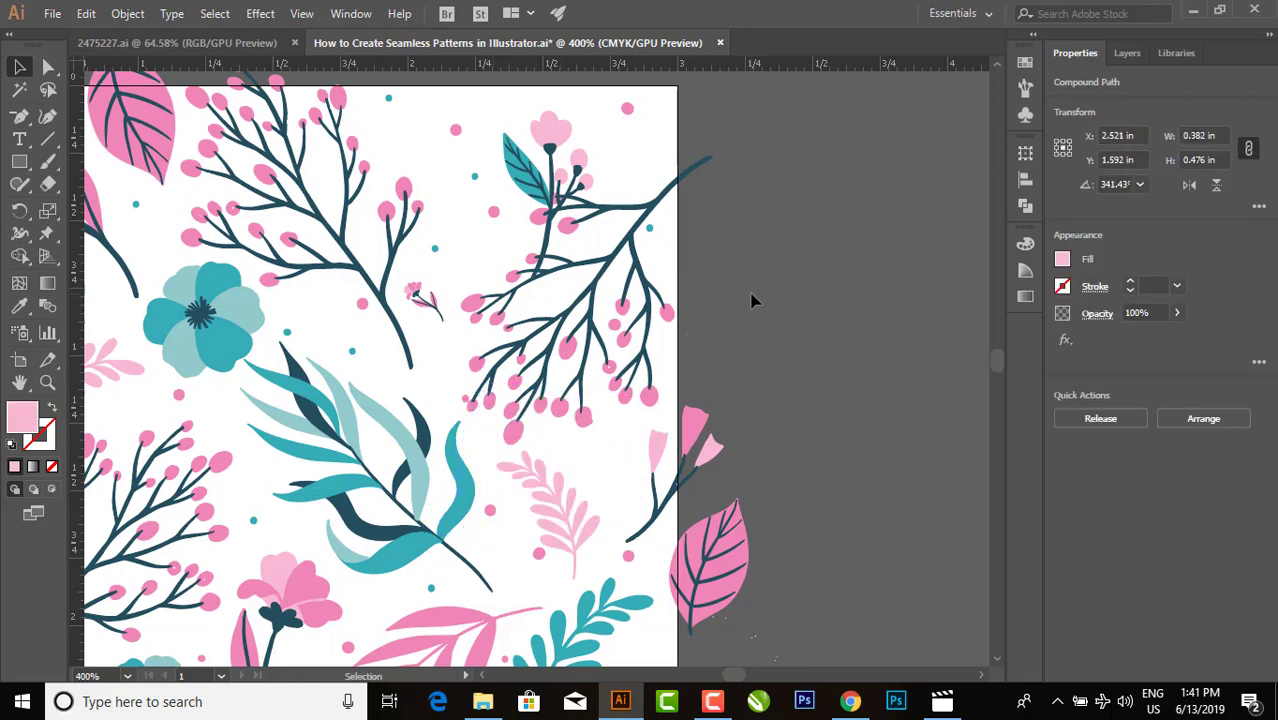
left_click(524, 166)
left_click_drag(570, 290, 533, 247)
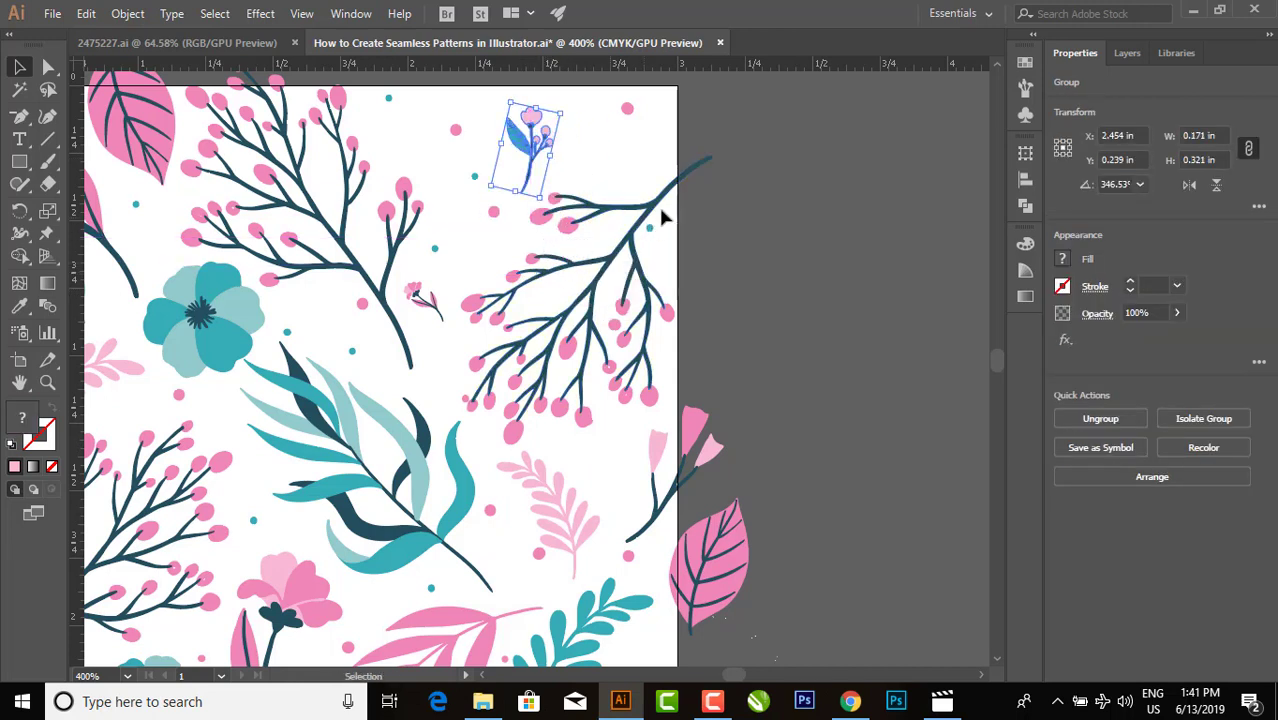
left_click(800, 205)
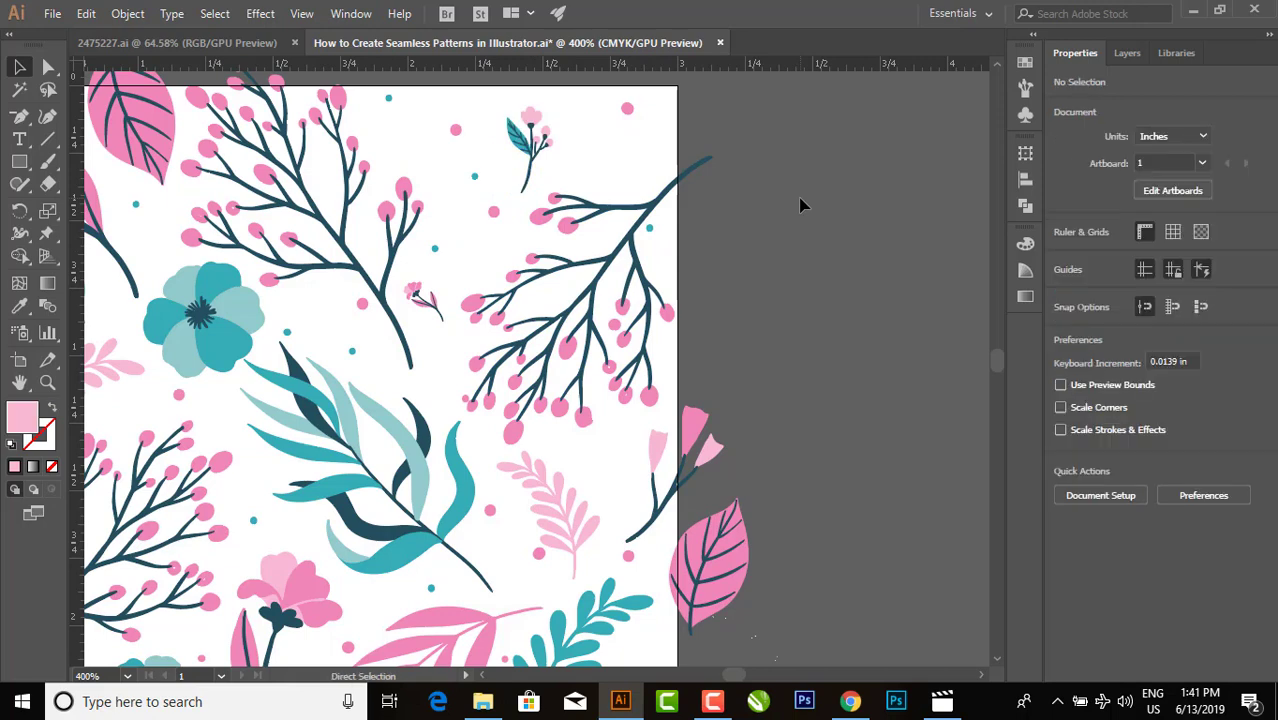
key("ctrl+minus")
key("ctrl+minus")
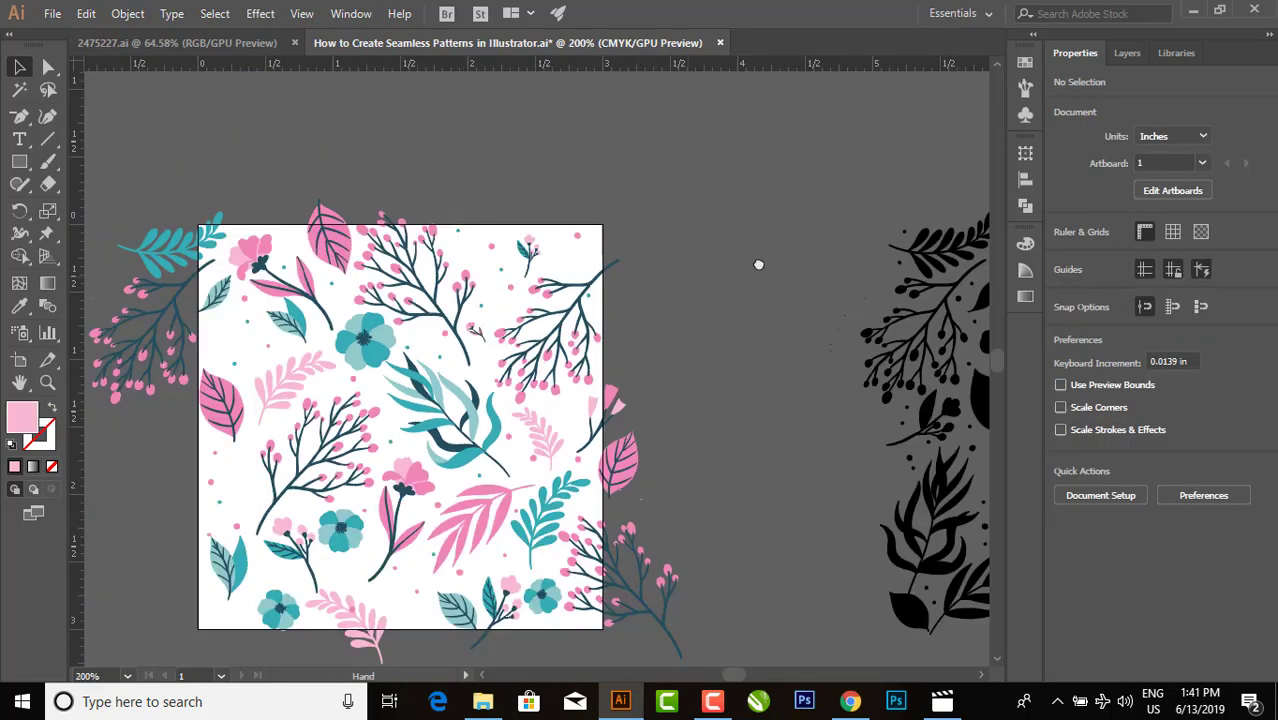
- Try shifting the top-left teal leaf 3 in right, then undo the move
left_click_drag(759, 265, 857, 247)
left_click_drag(265, 228, 270, 232)
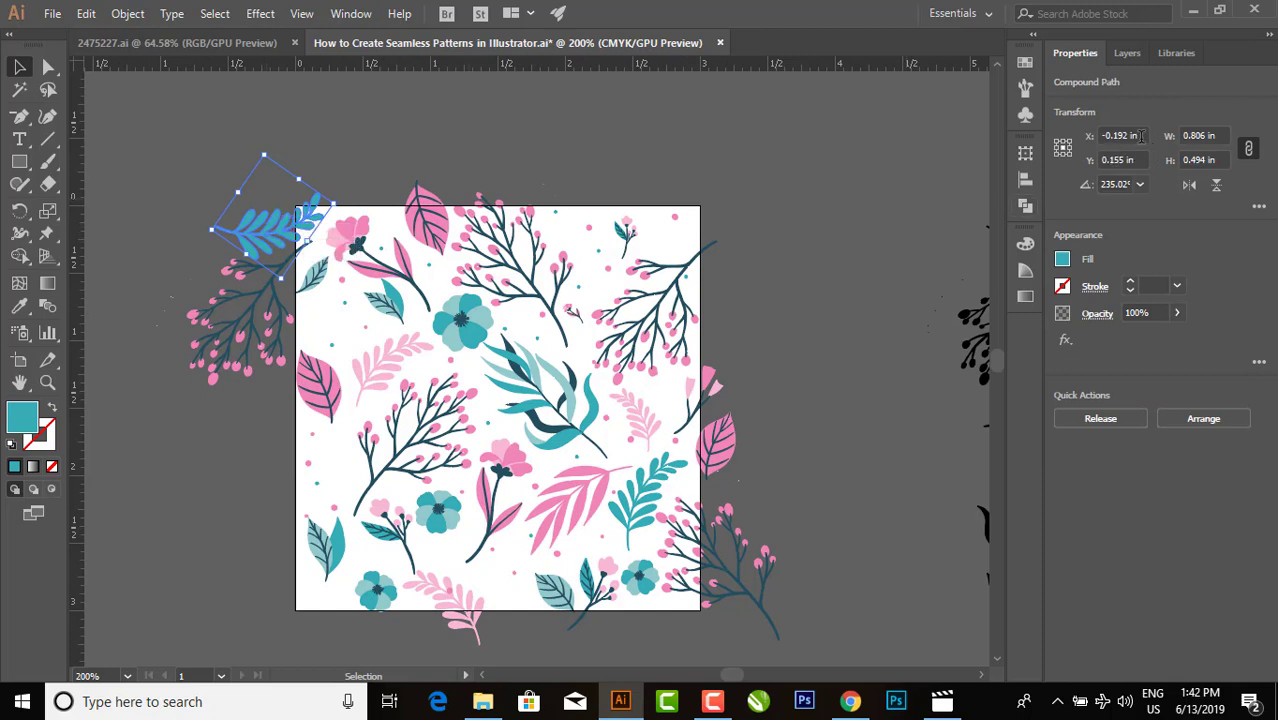
type("+3")
key("Return")
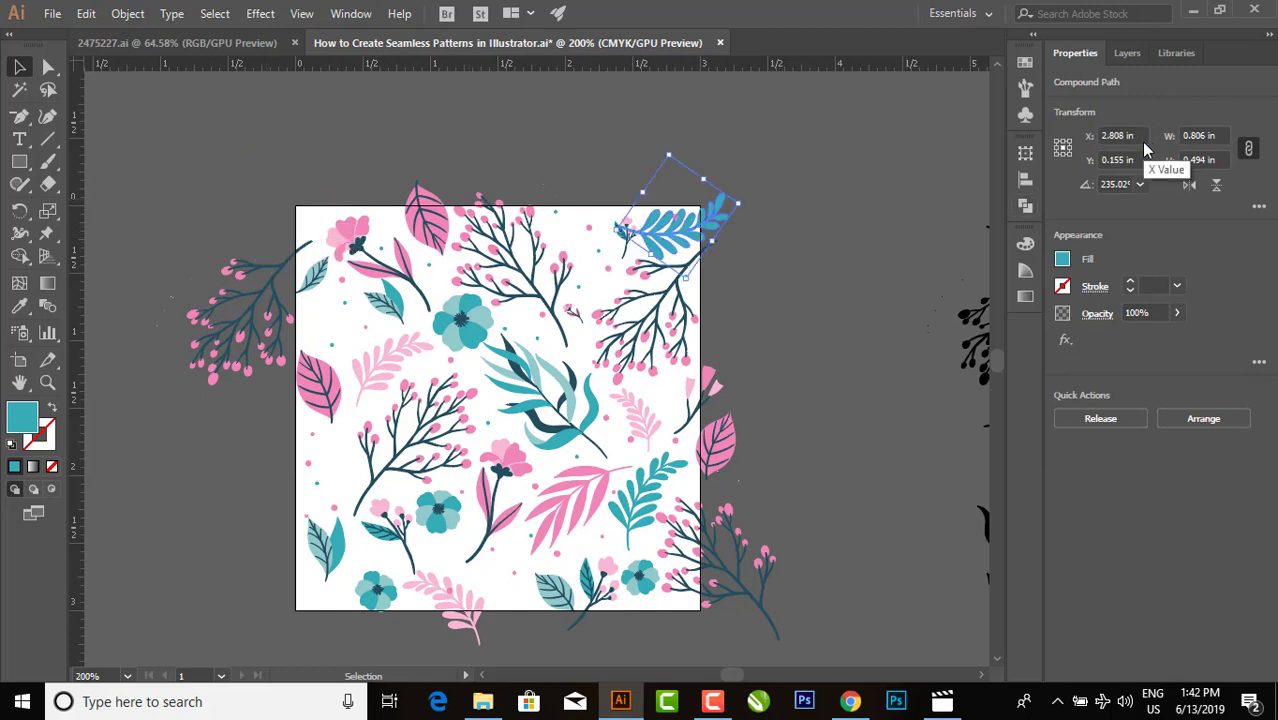
key("a")
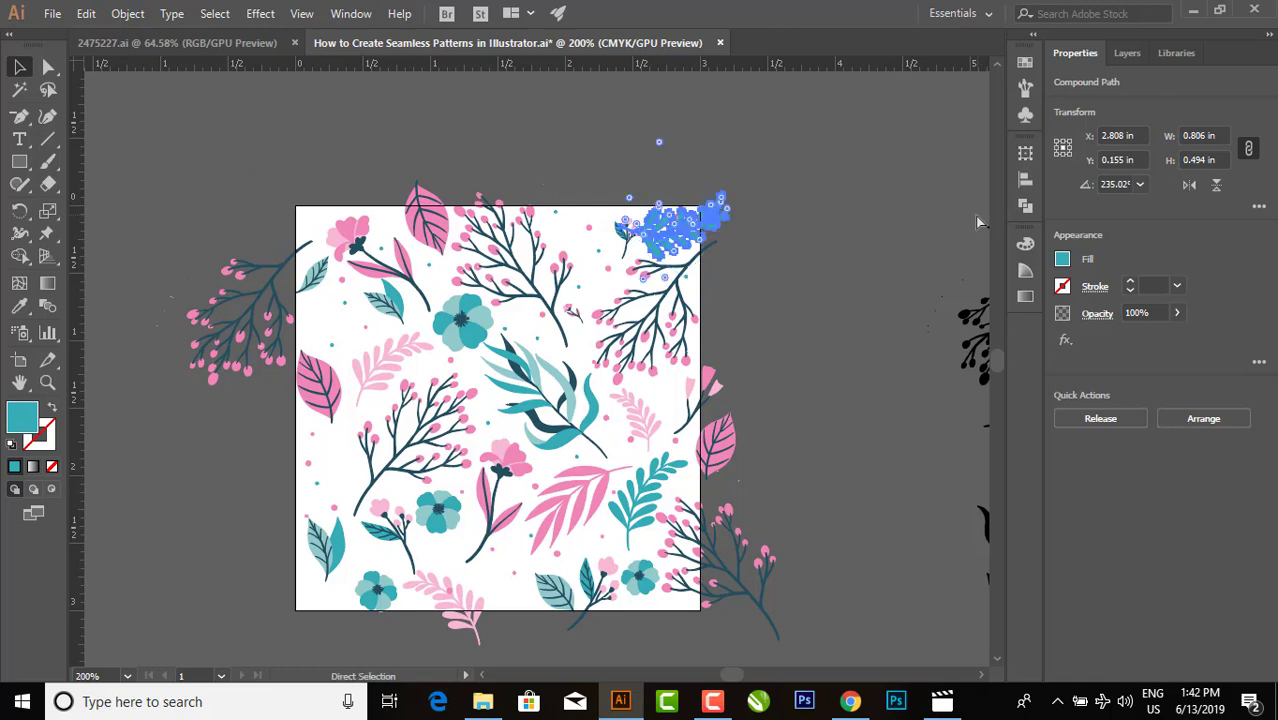
key("ctrl+z")
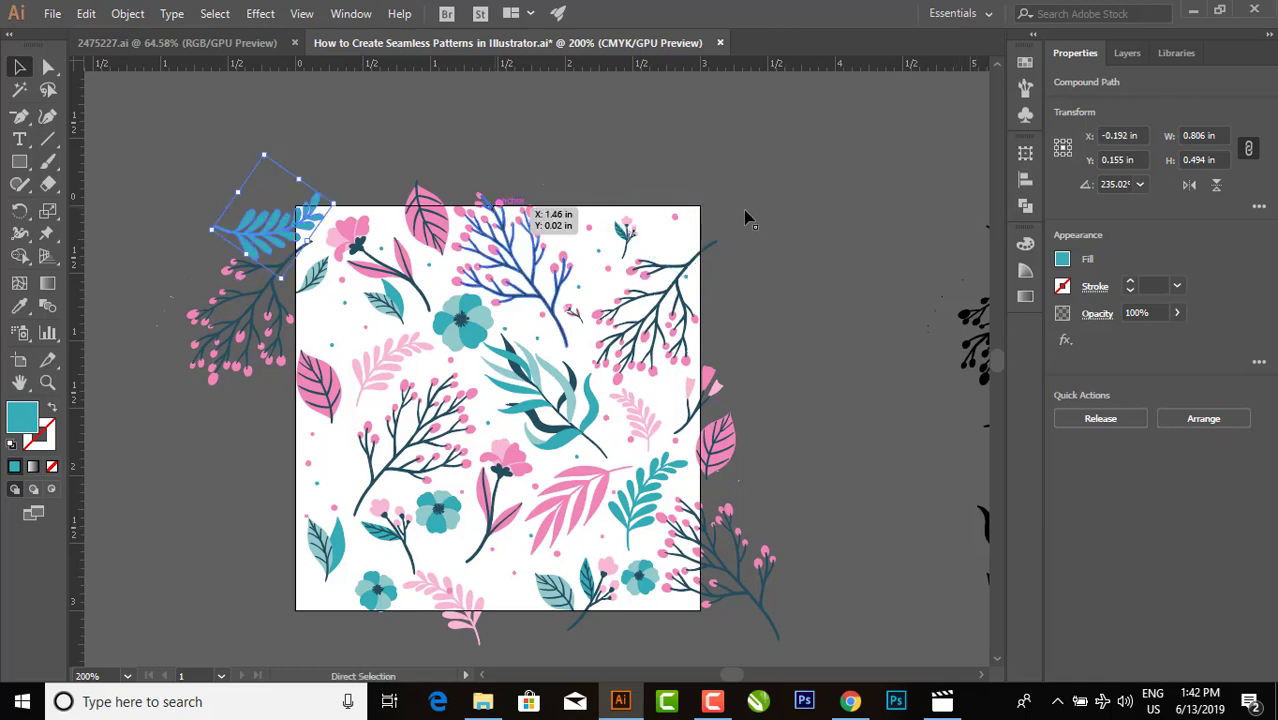
- Paste a copy of the teal leaf in place and move it 3 in right to X 2.808 in
key("ctrl+c")
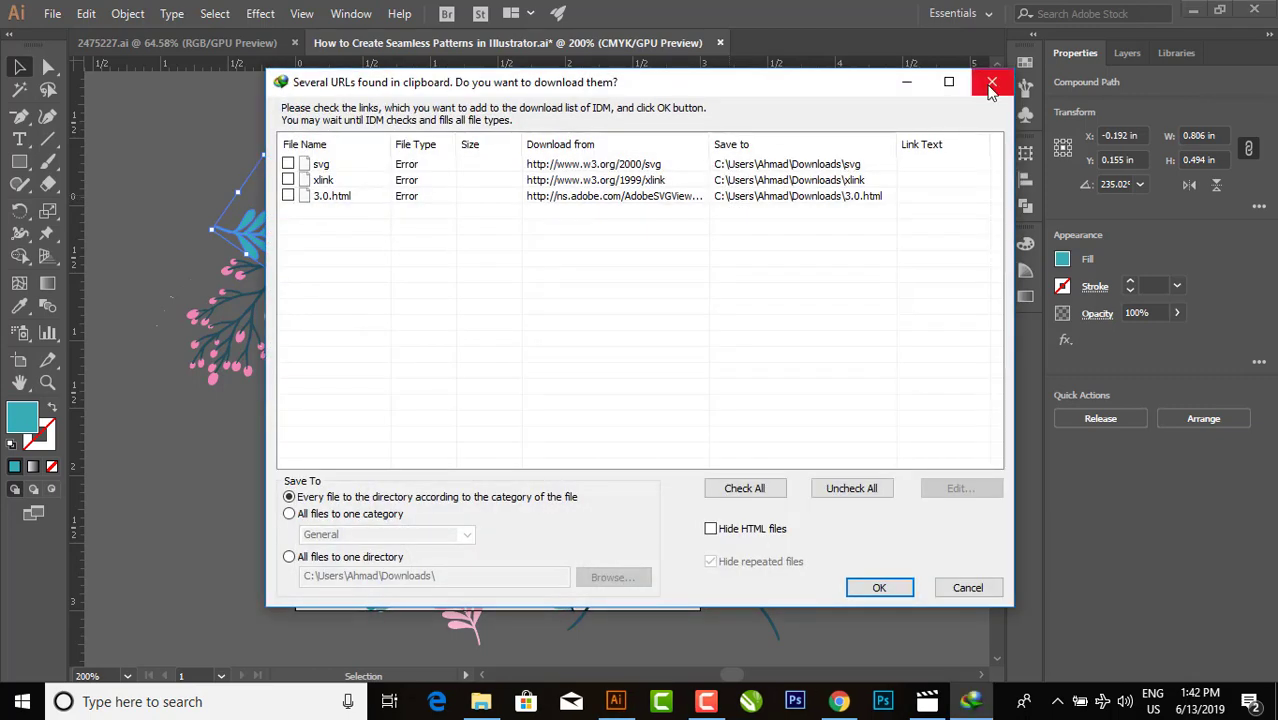
left_click(991, 88)
key("ctrl+f")
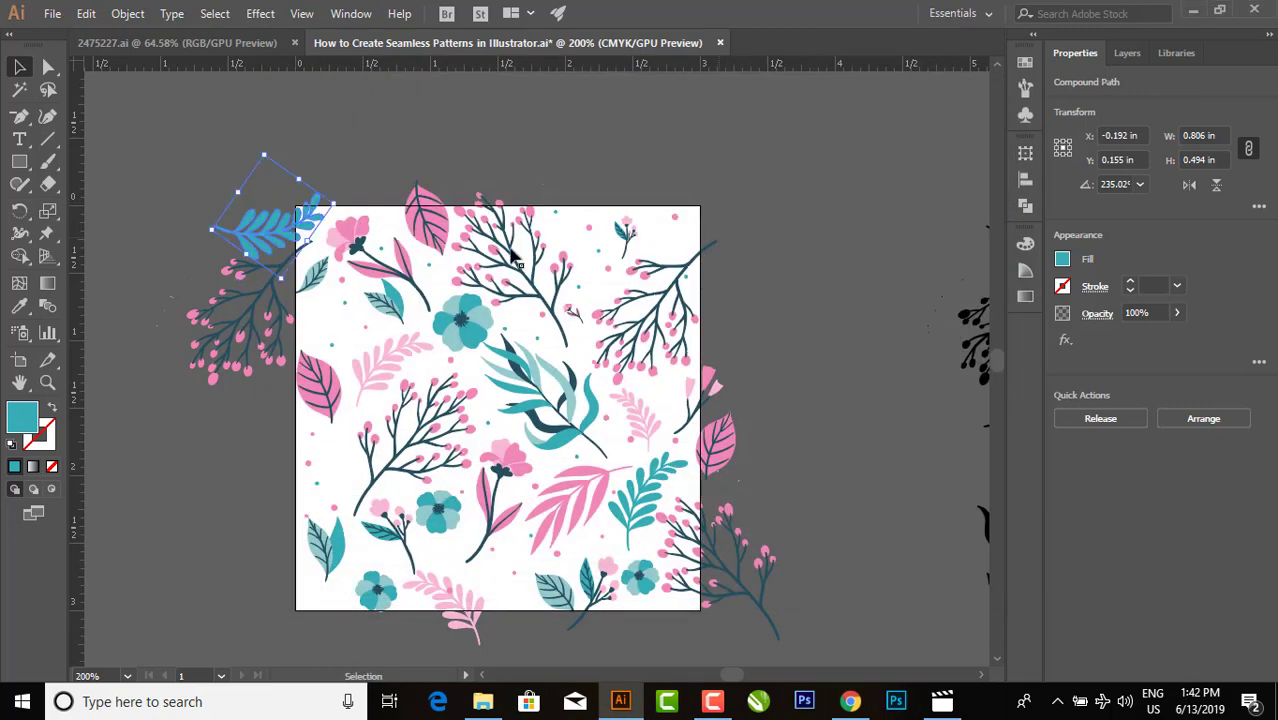
key("ctrl+h")
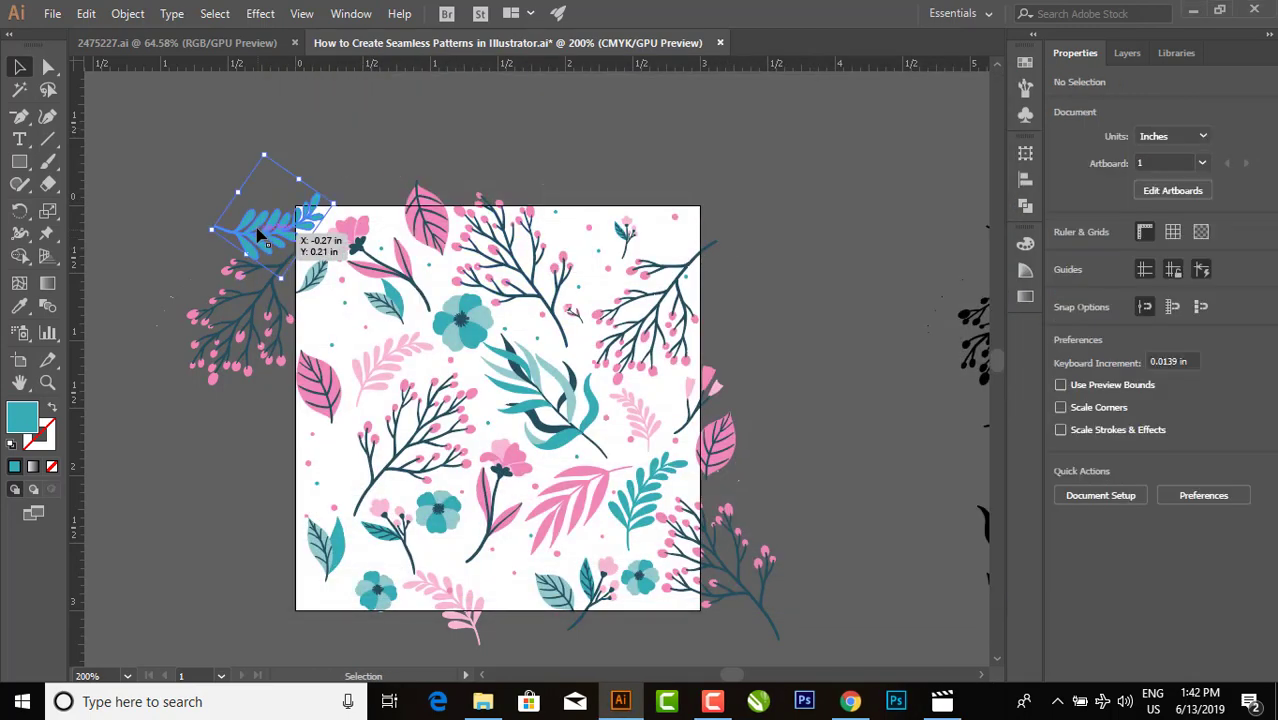
left_click(258, 236)
left_click(1125, 136)
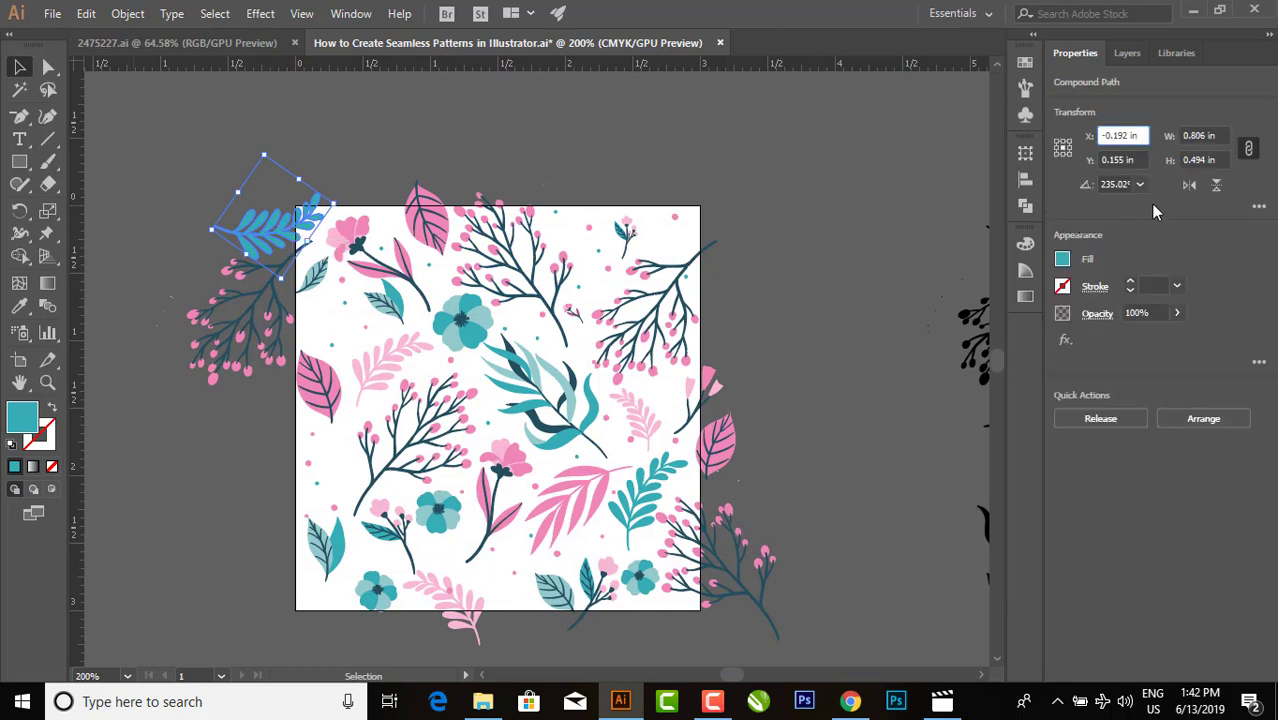
type("+3")
key("Return")
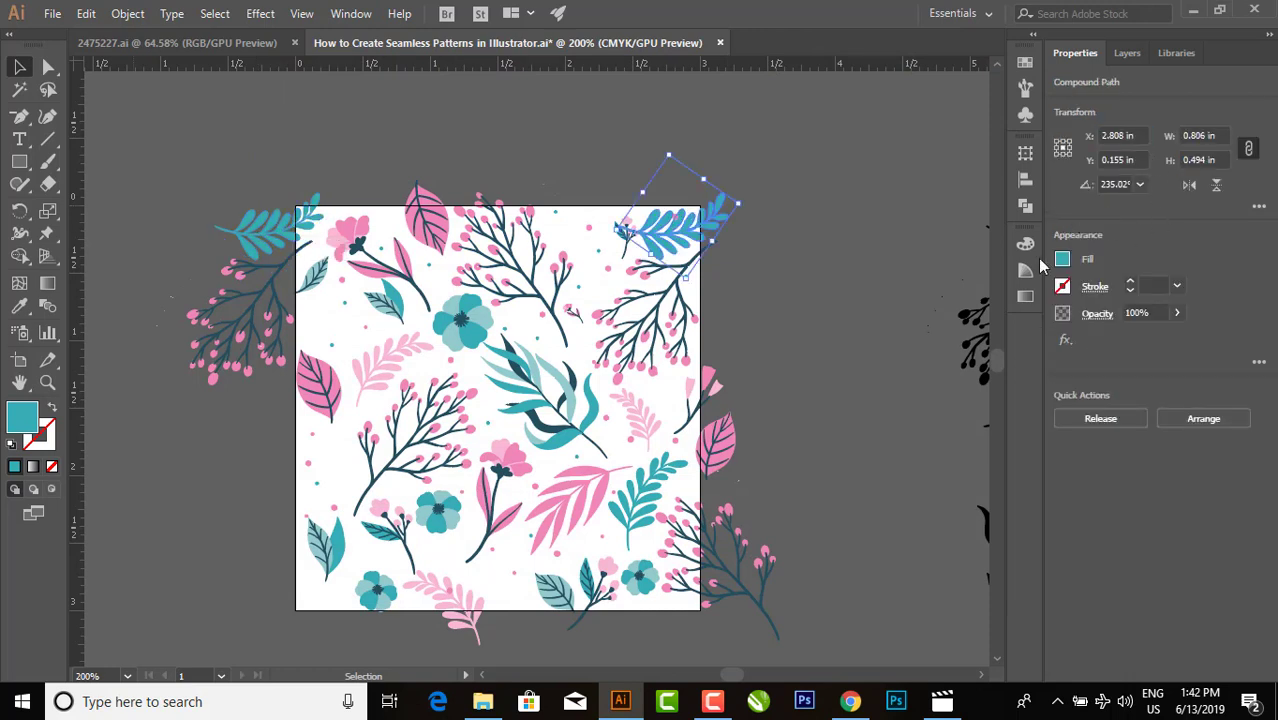
left_click(798, 256)
- Move the small sprig near the top edge left, clear of the copied teal fern
key("ctrl+plus")
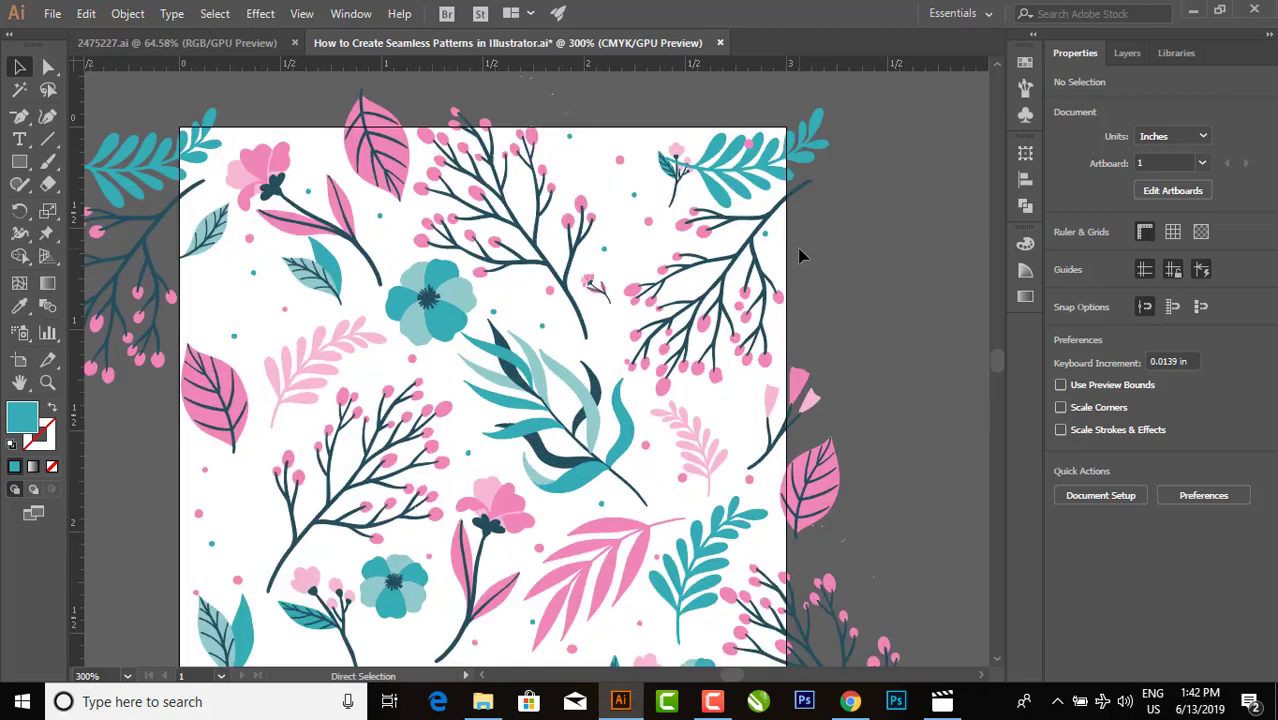
key("ctrl+plus")
left_click_drag(768, 160, 685, 360)
left_click_drag(610, 338, 565, 333)
left_click_drag(755, 313, 627, 351)
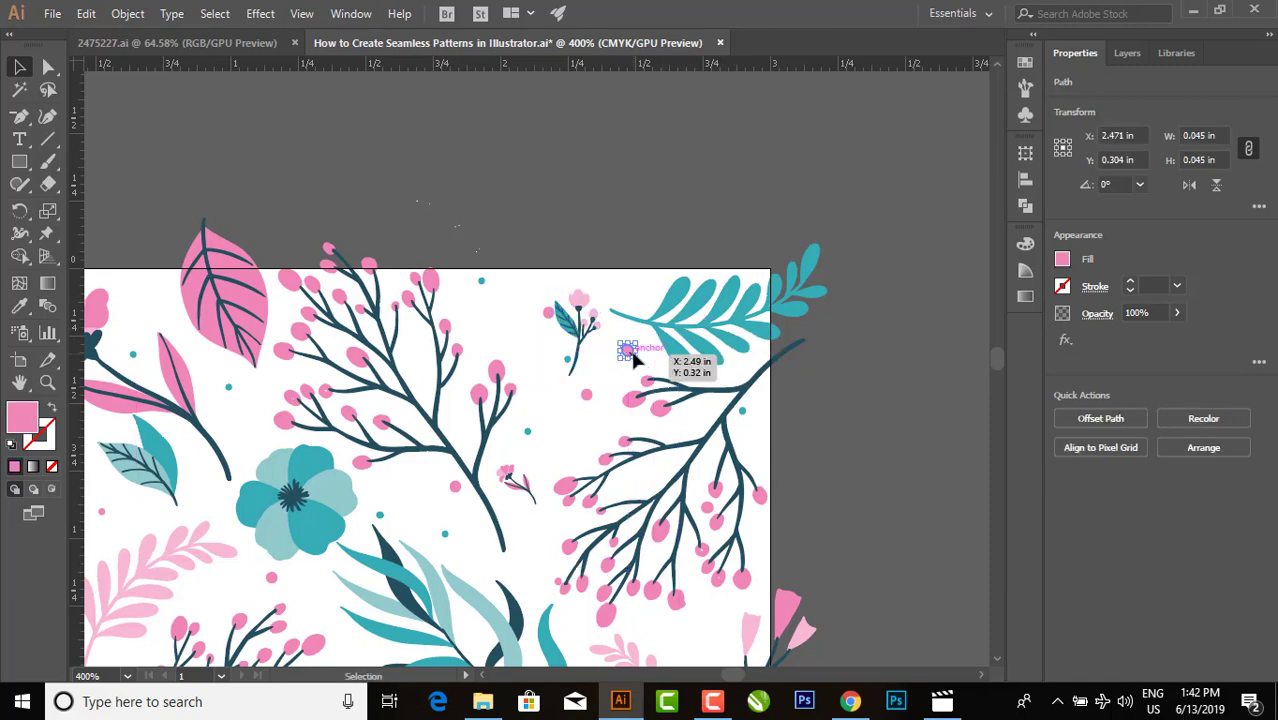
left_click(900, 357)
key("ctrl+minus")
key("ctrl+minus")
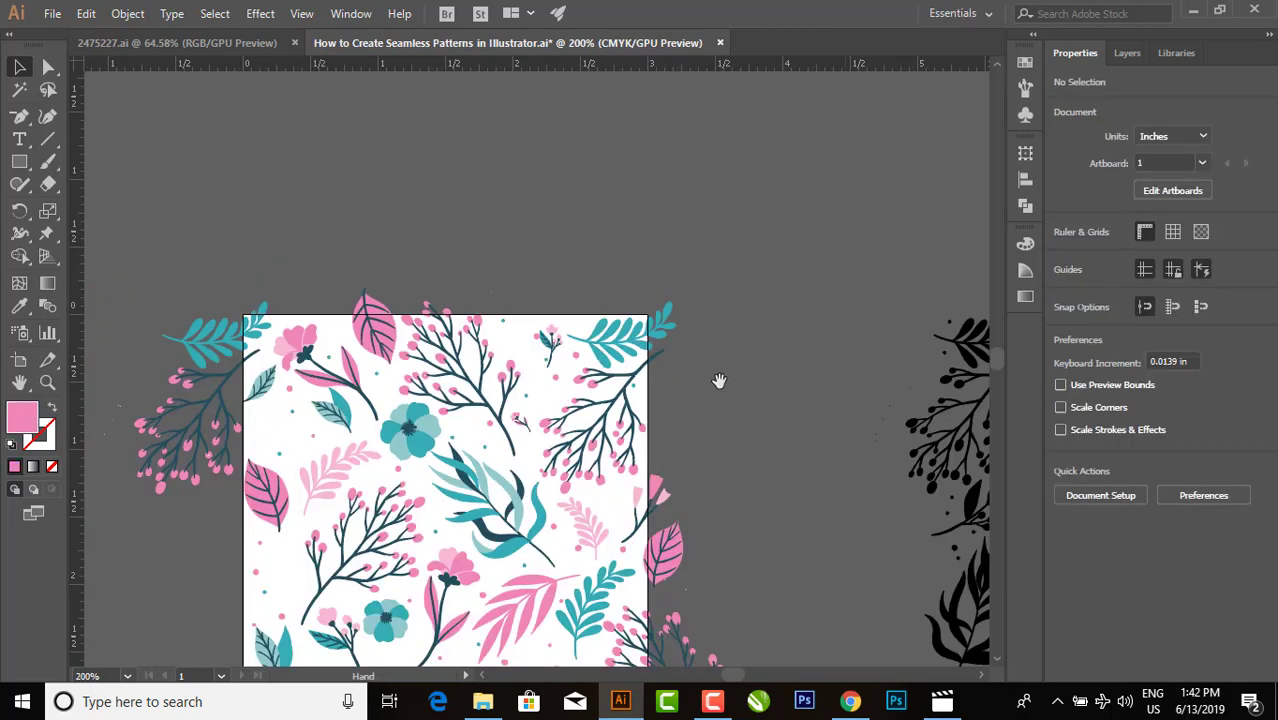
left_click_drag(719, 379, 788, 230)
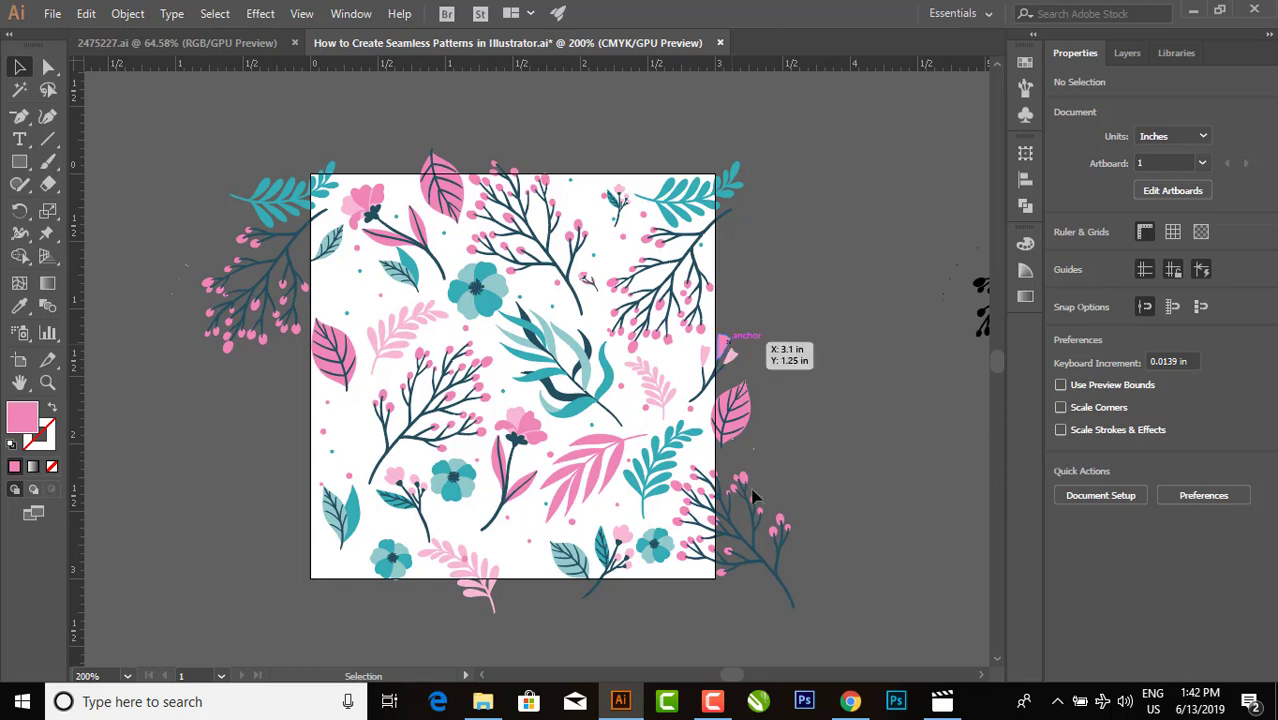
- Test moving the lower-right sprig 3 in left, undo it, and copy the sprig group
left_click(727, 583)
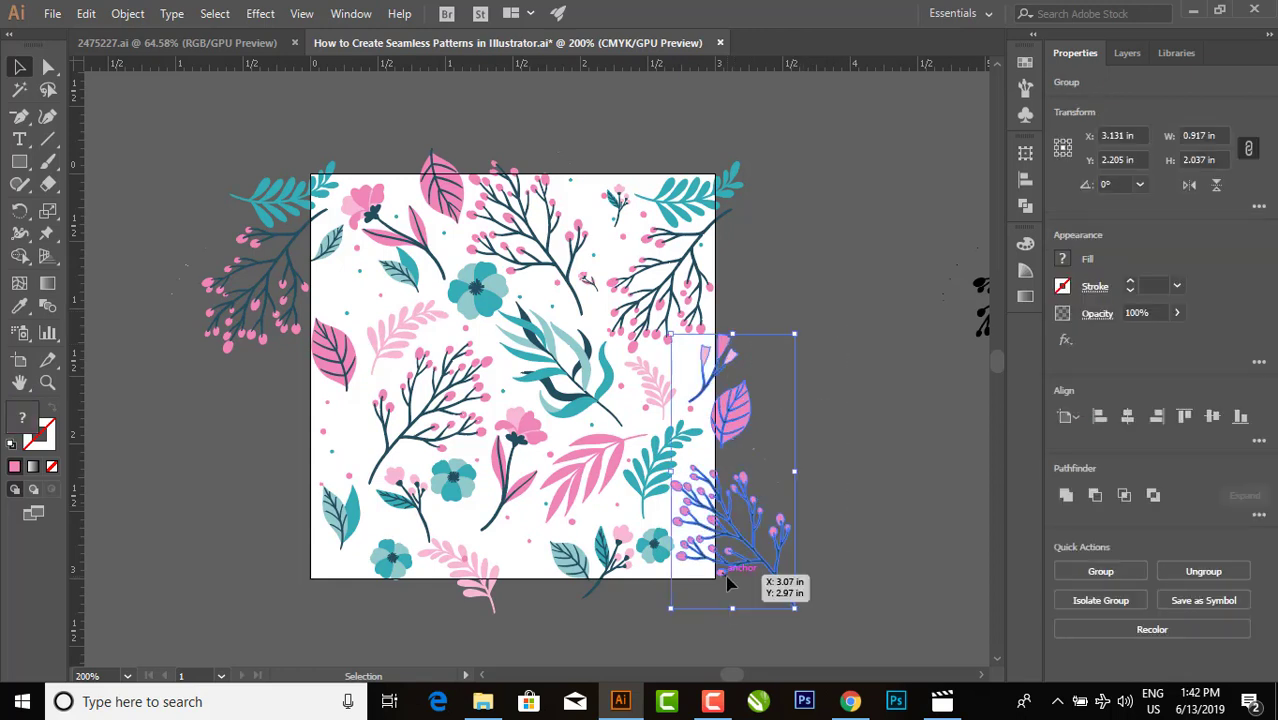
left_click(1140, 142)
type("-3")
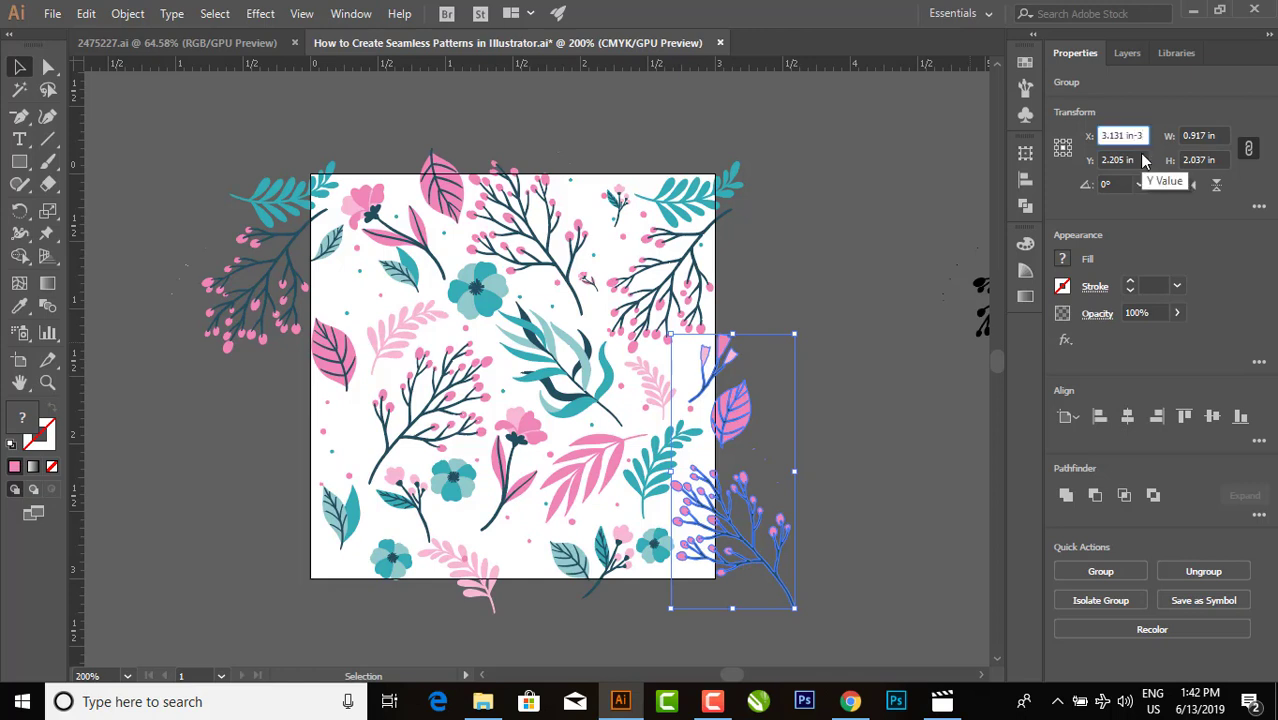
key("Return")
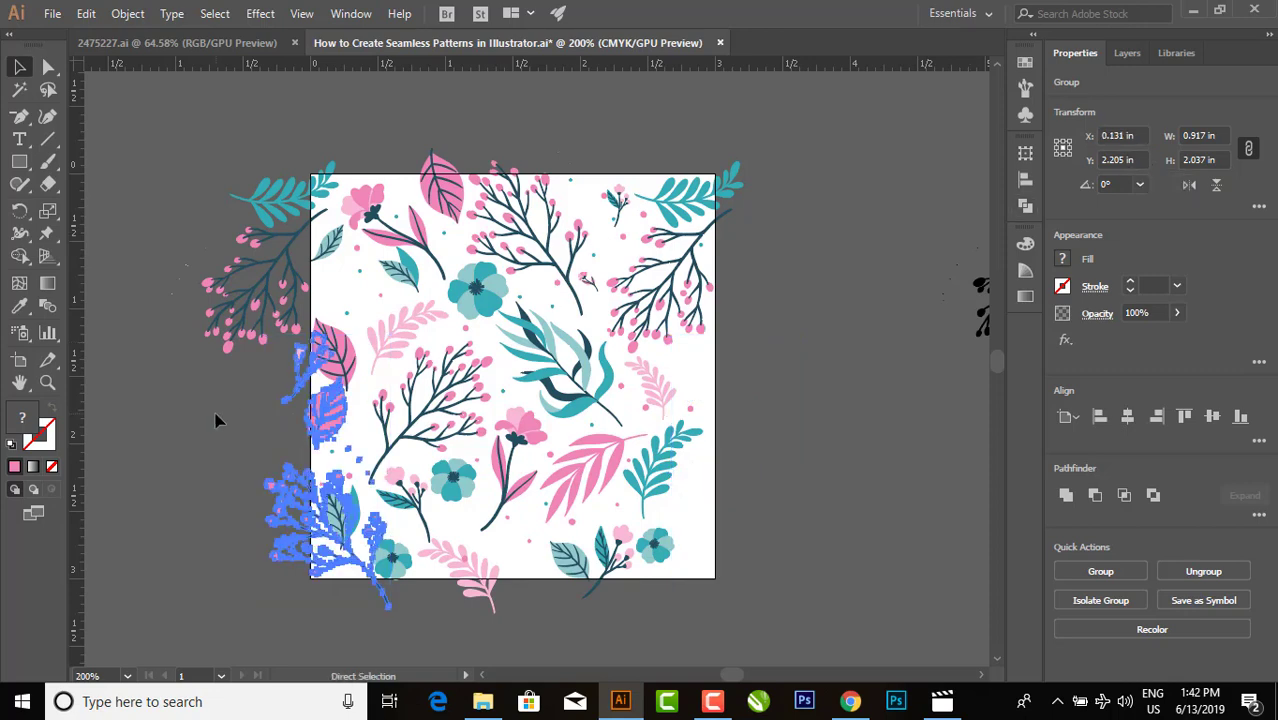
key("ctrl+z")
key("a")
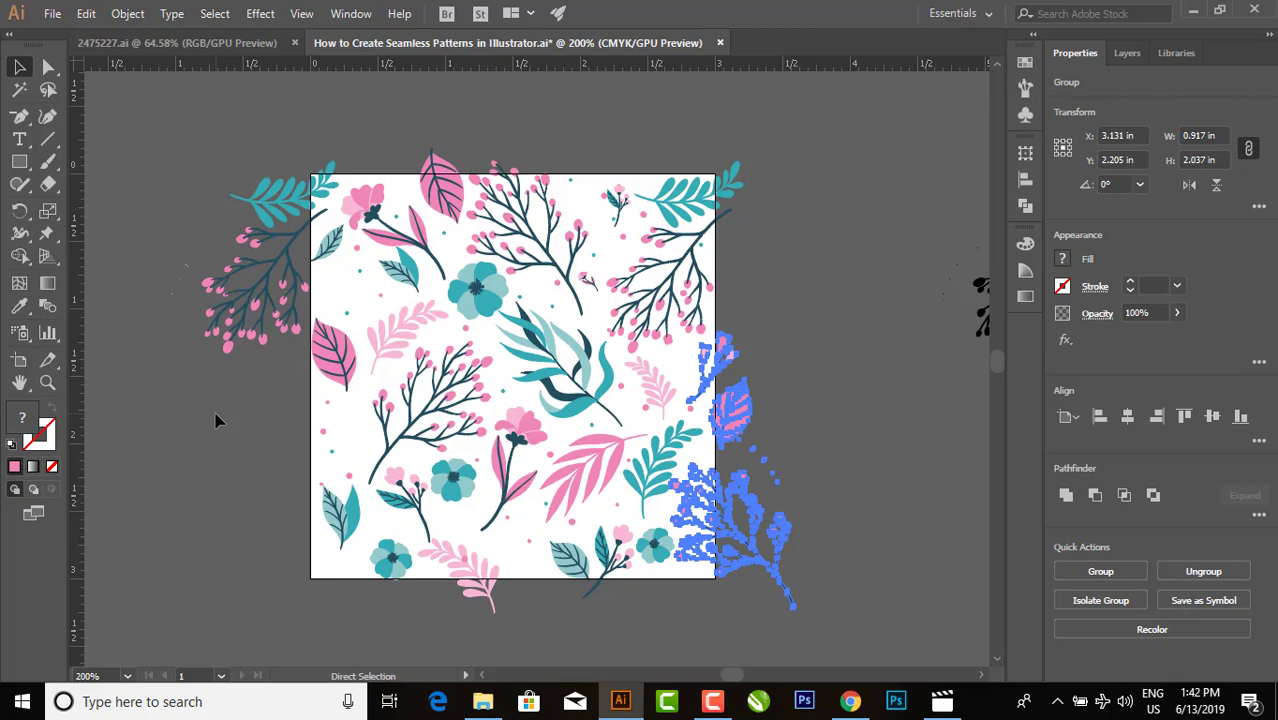
key("v")
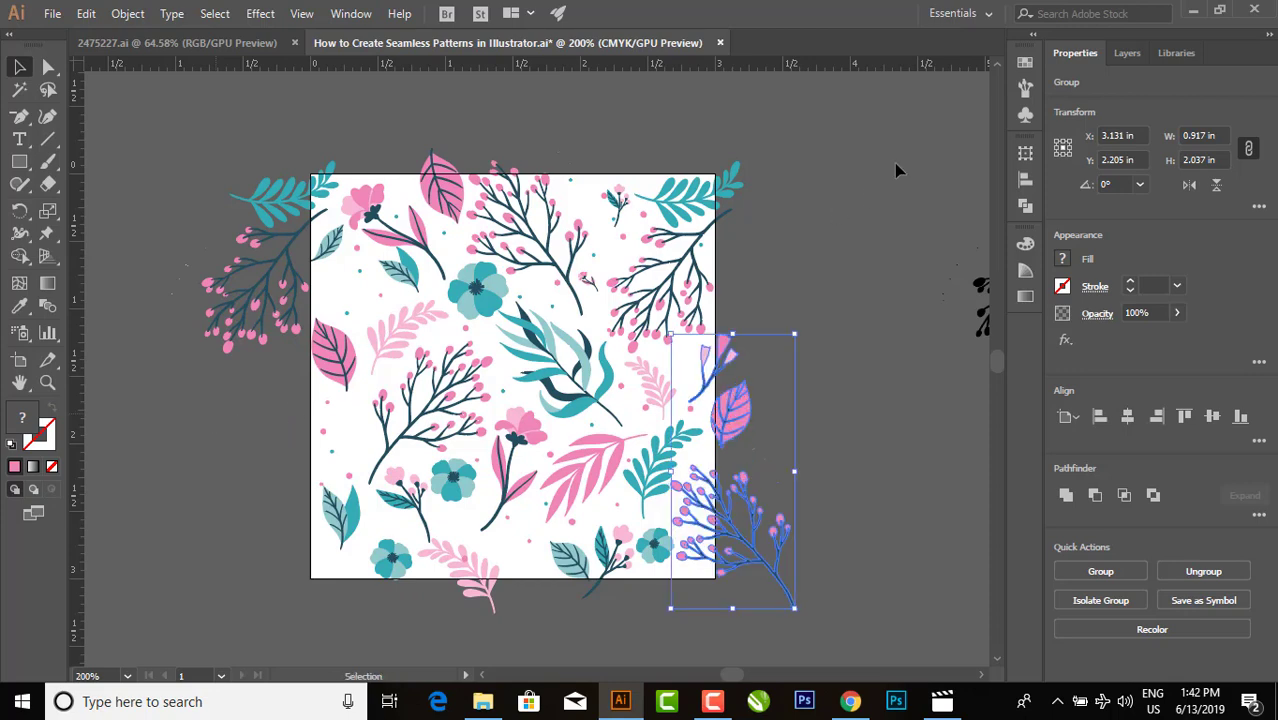
key("ctrl+c")
left_click(976, 92)
left_click(847, 363)
- Duplicate the lower-right branch 3 in left by setting X to 0.131 in
left_click(742, 412)
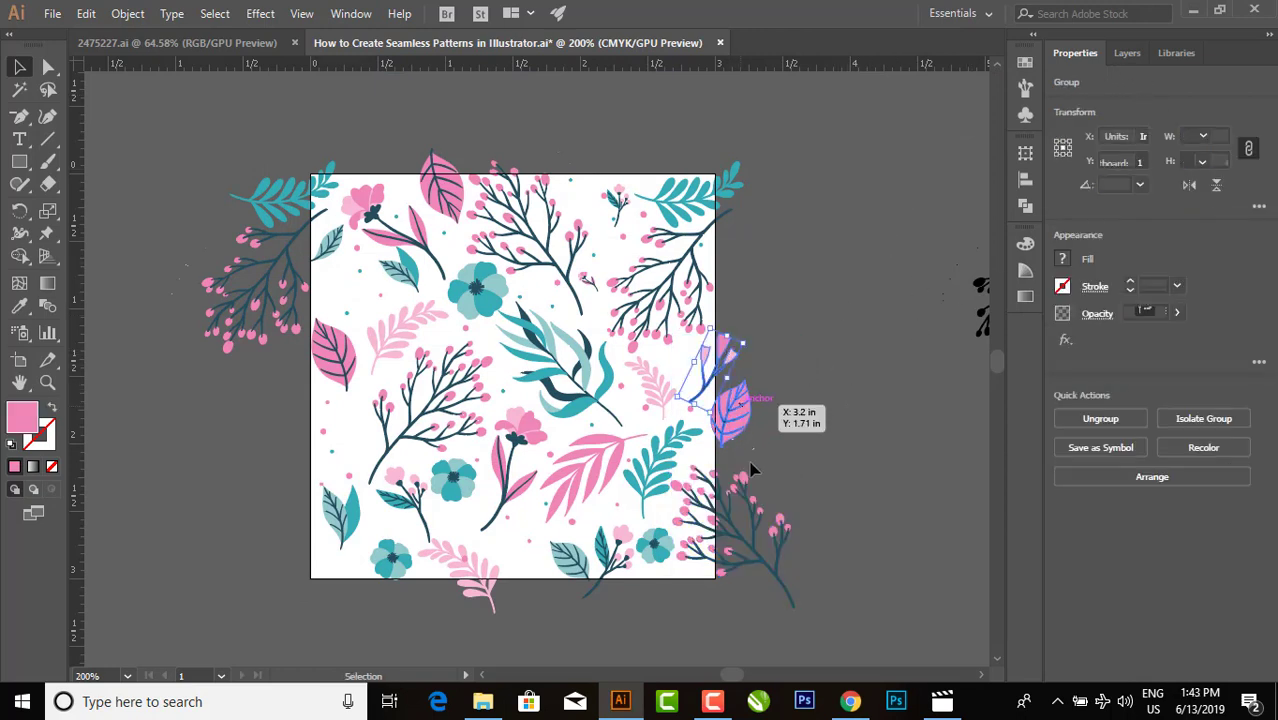
left_click(740, 492, "shift")
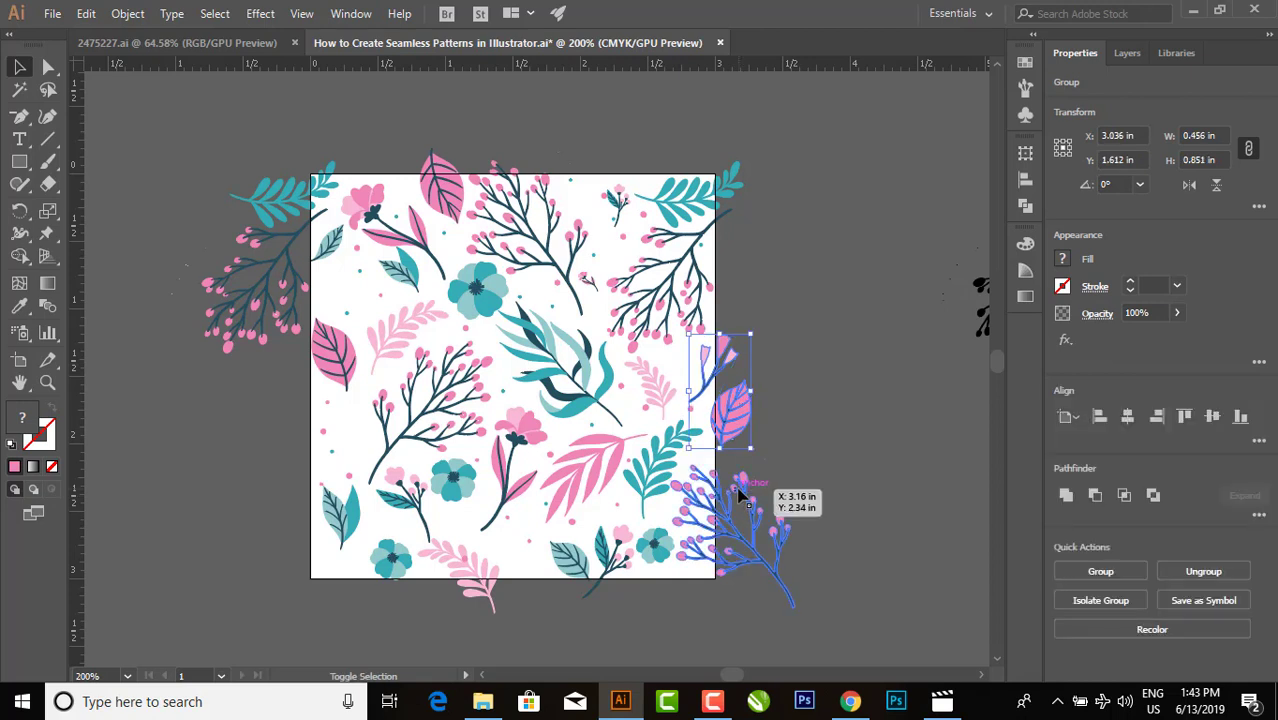
left_click(1142, 136)
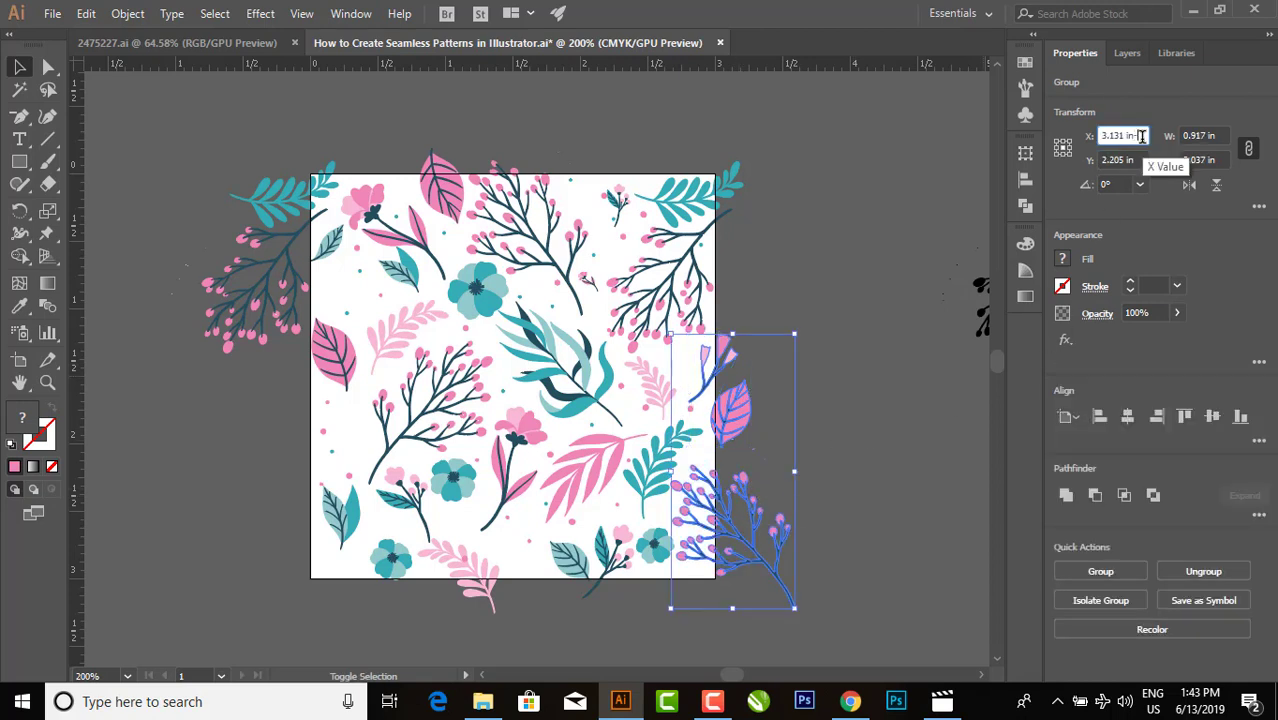
type("0.131")
key("Return")
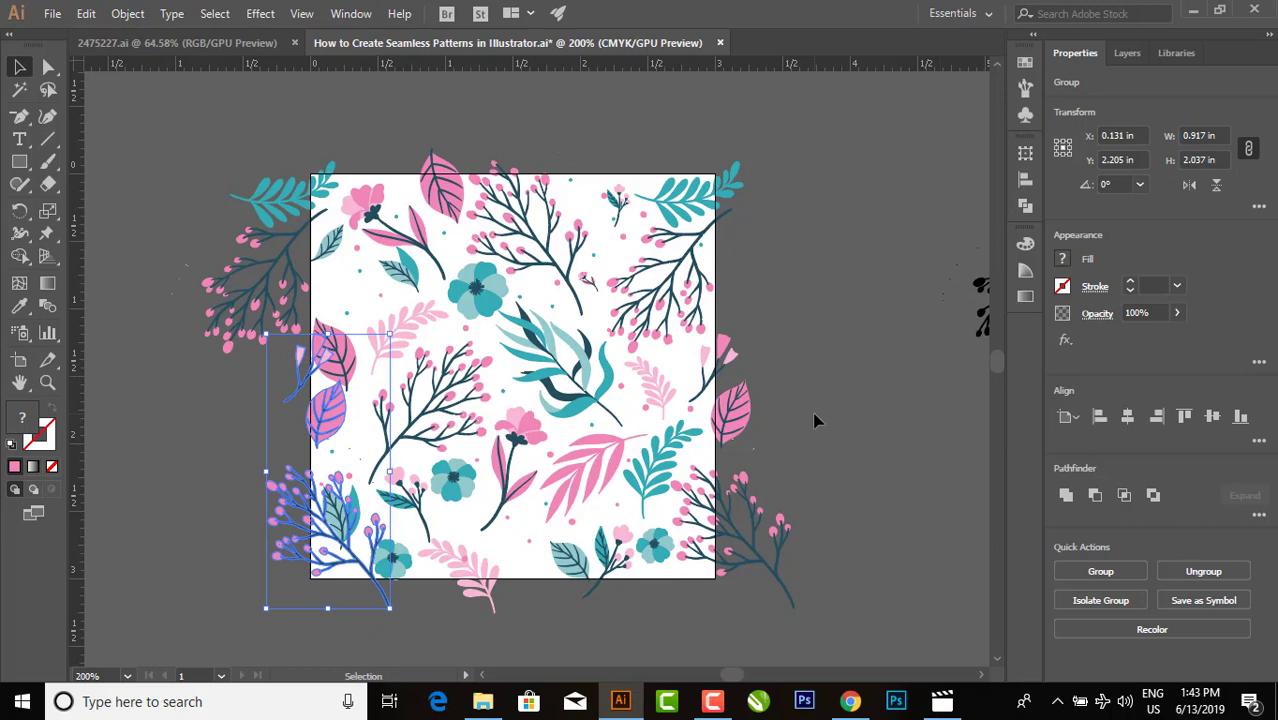
left_click(812, 420)
- Reposition the pink leaf at the tile's left edge, nudging it slightly right
mouse_move(764, 395)
left_mouse_down()
mouse_move(330, 410)
mouse_move(347, 368)
mouse_move(322, 340)
mouse_move(357, 364)
left_mouse_up()
left_click(796, 362)
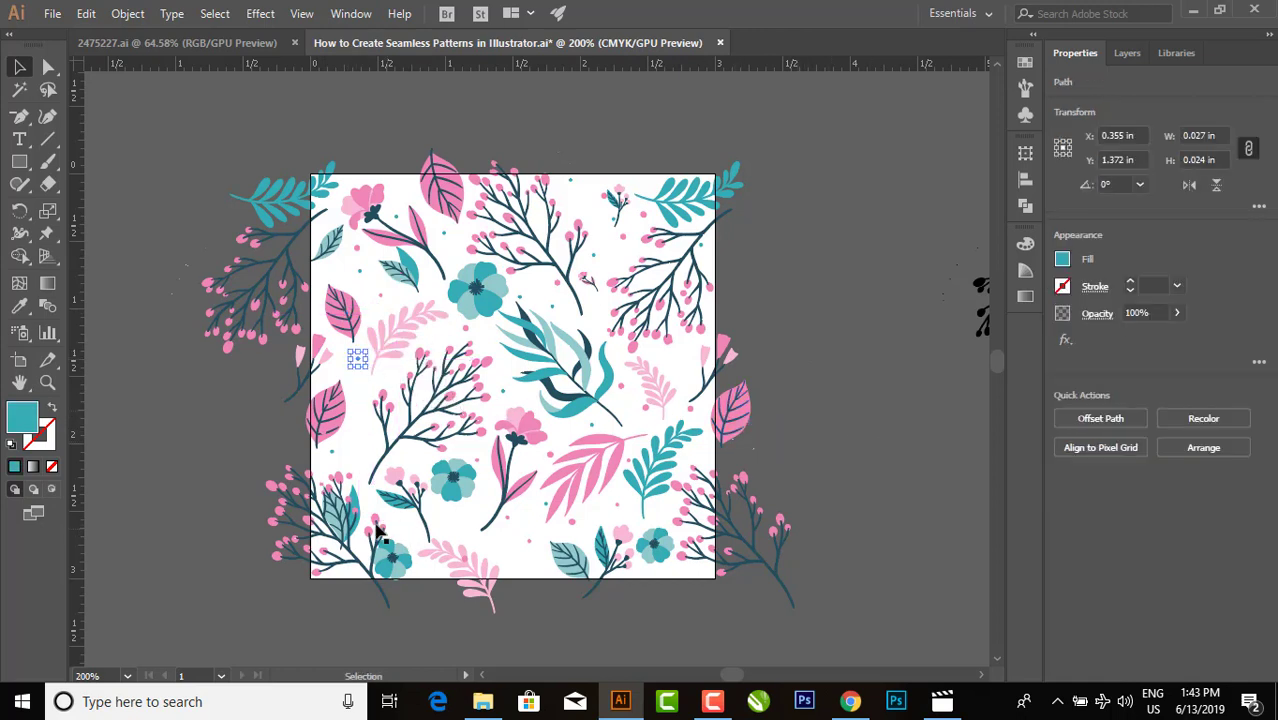
left_click_drag(359, 508, 462, 512)
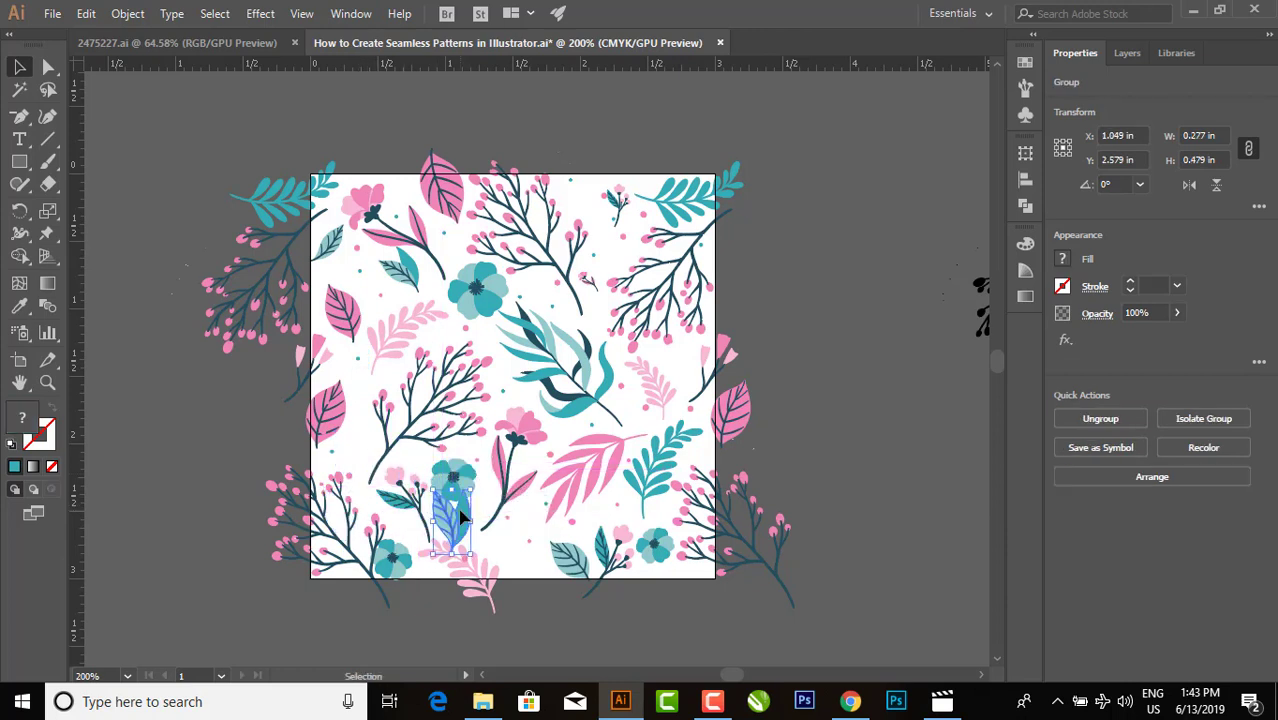
left_click(460, 515)
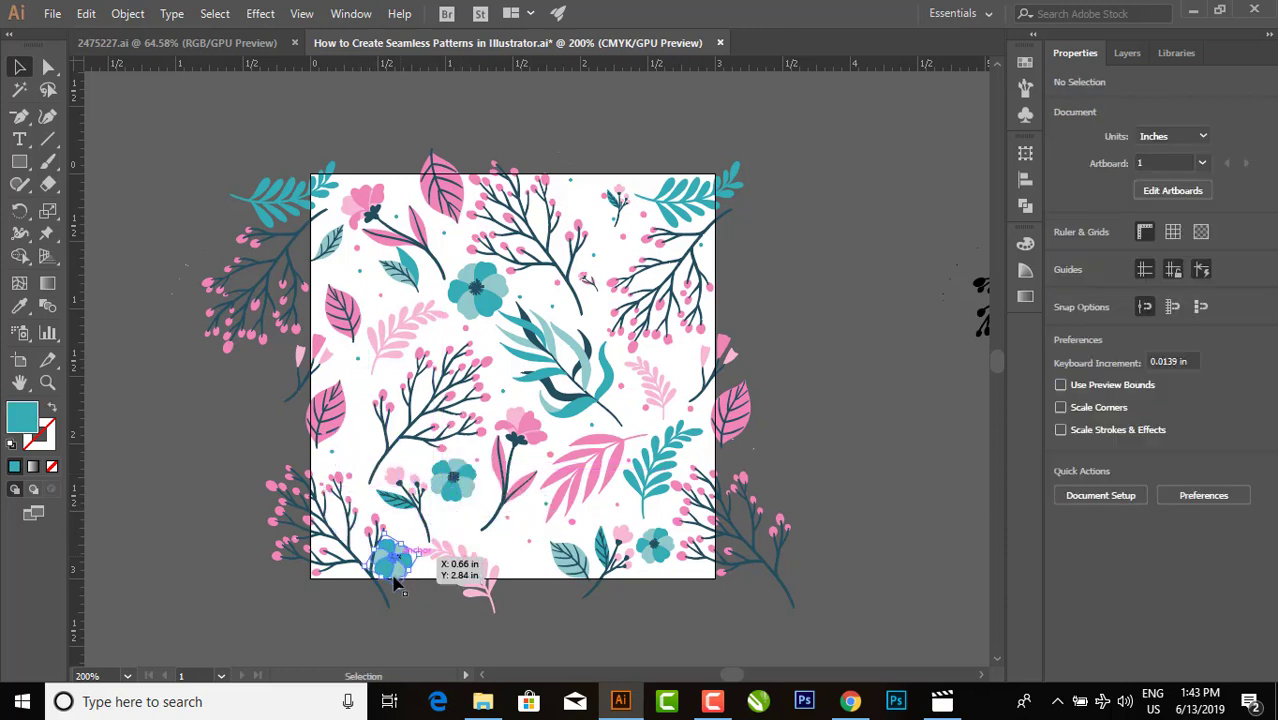
- Shrink the small bottom-left teal flower and move it up to X 0.708 in, Y 2.65 in
left_click(362, 568)
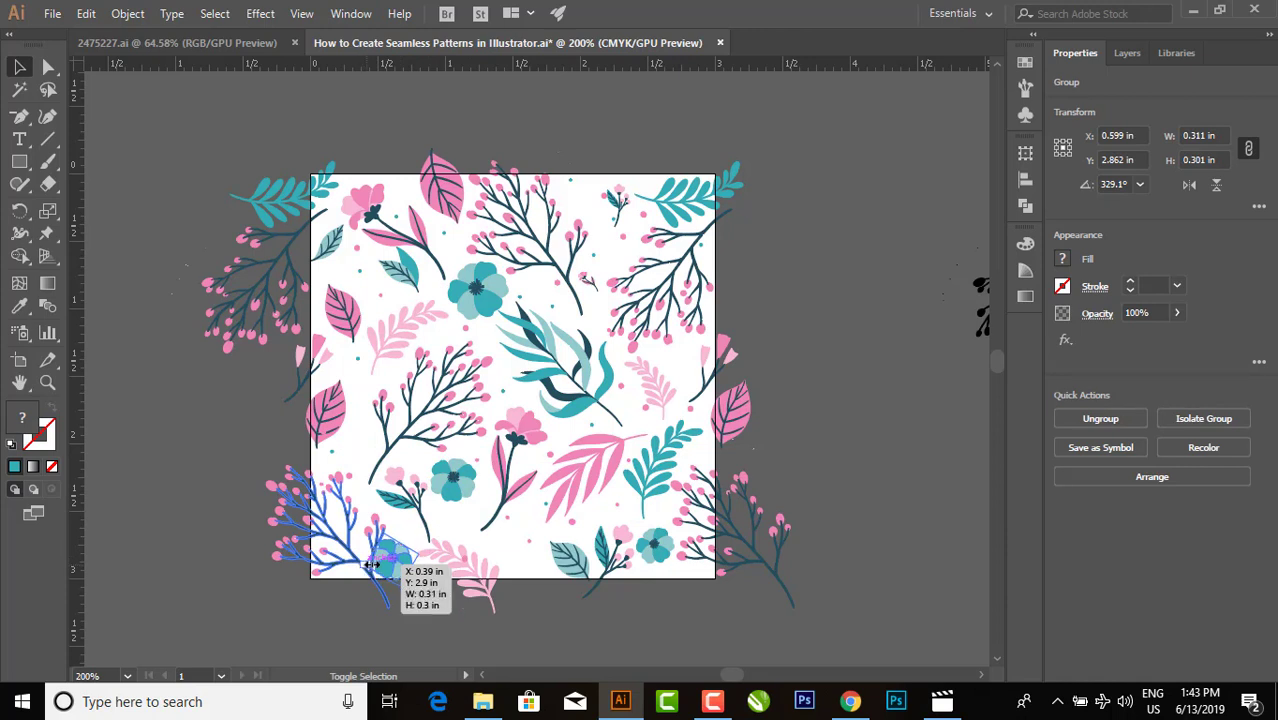
left_click_drag(383, 562, 384, 566)
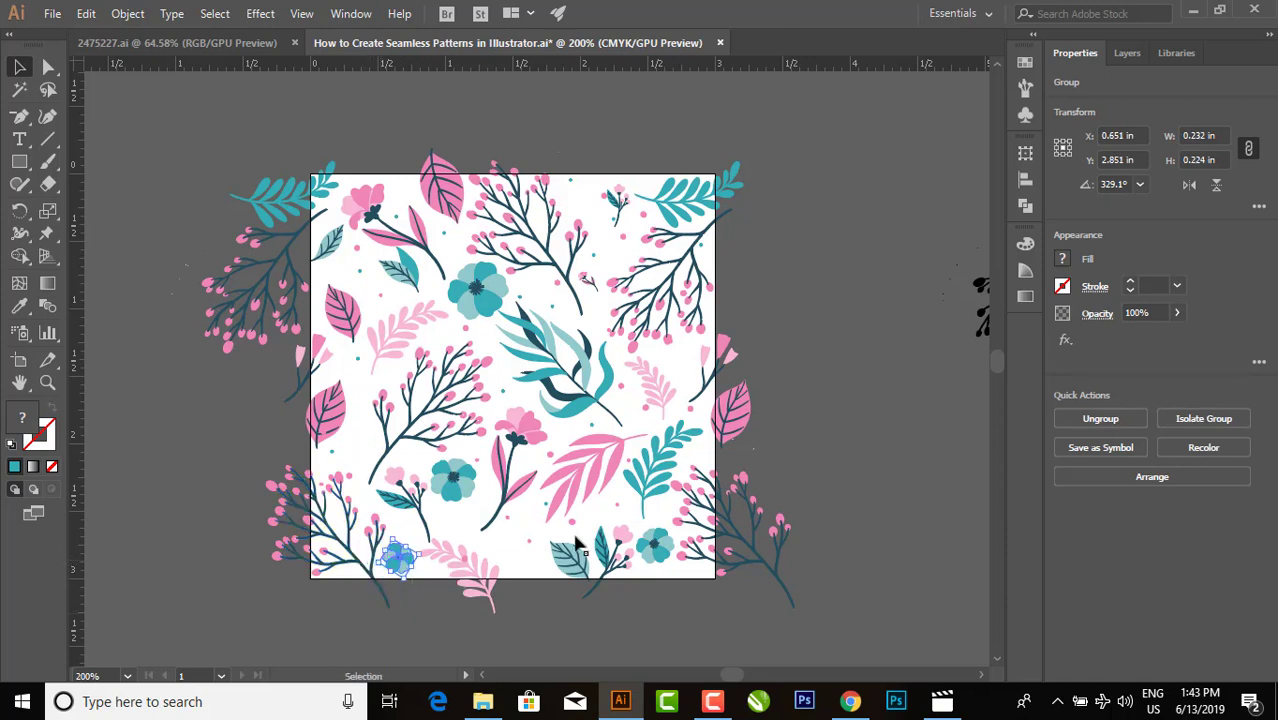
left_click(842, 433)
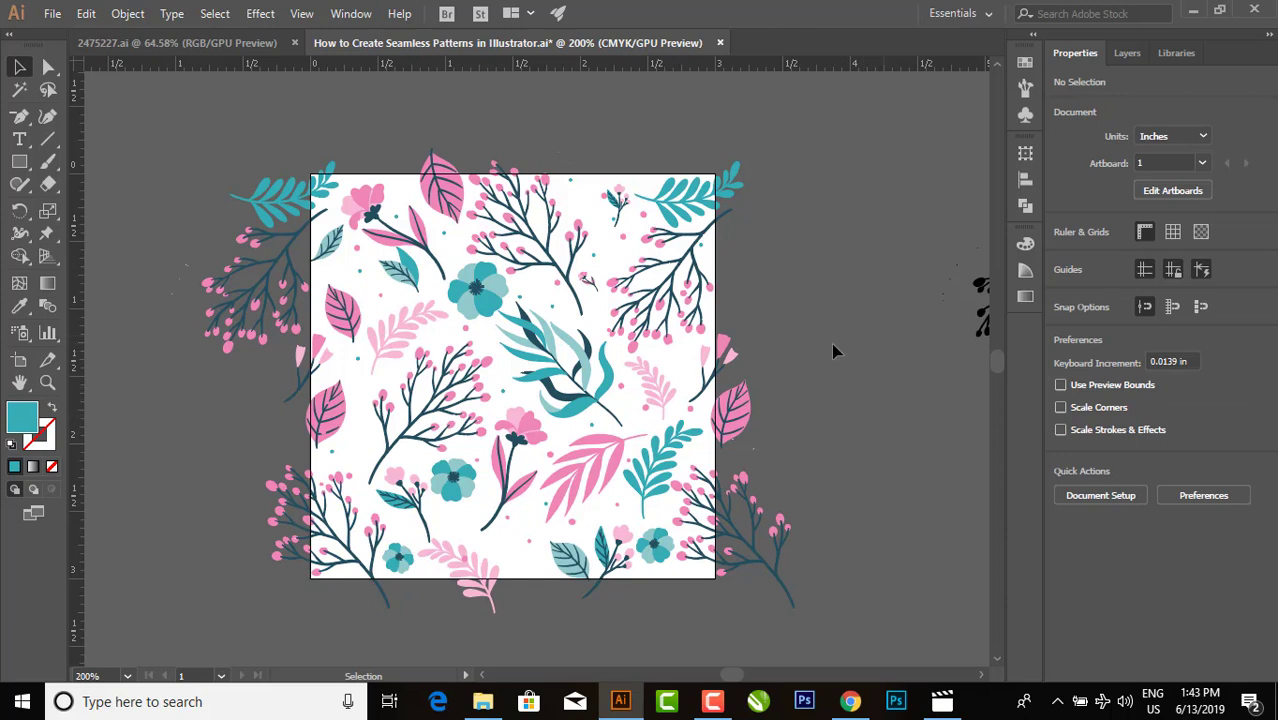
left_click_drag(400, 563, 410, 540)
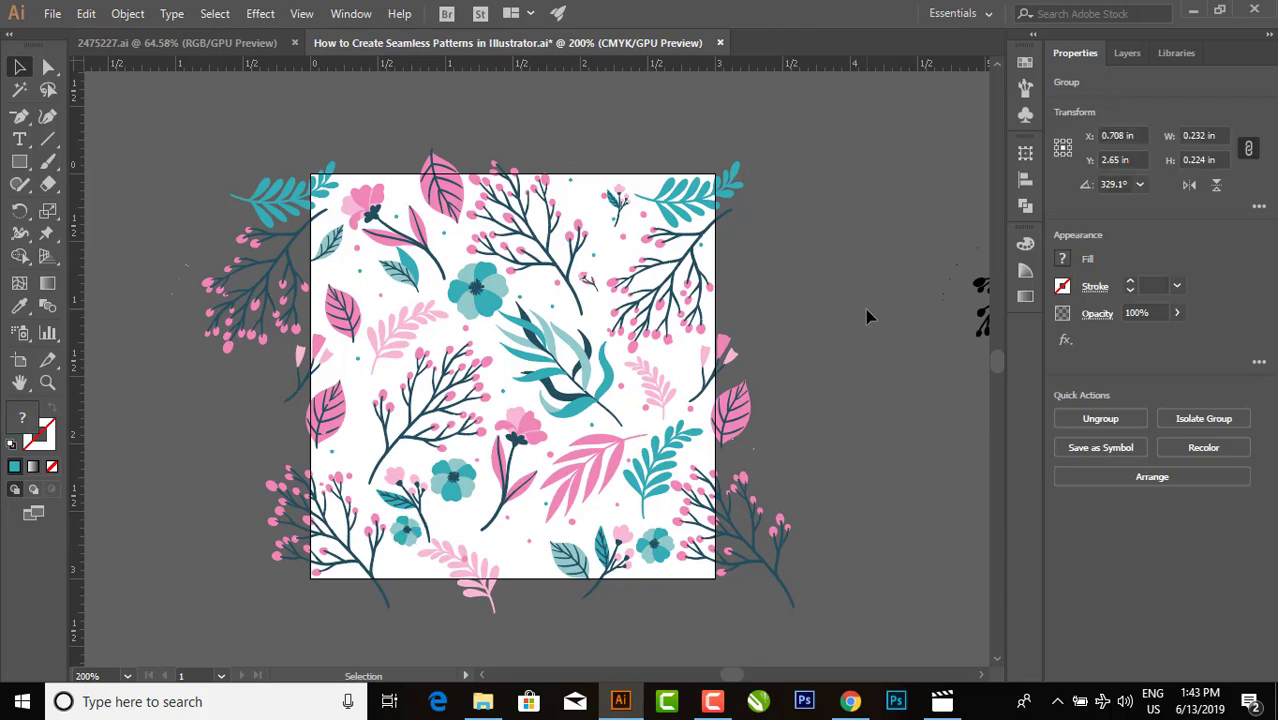
left_click(866, 316)
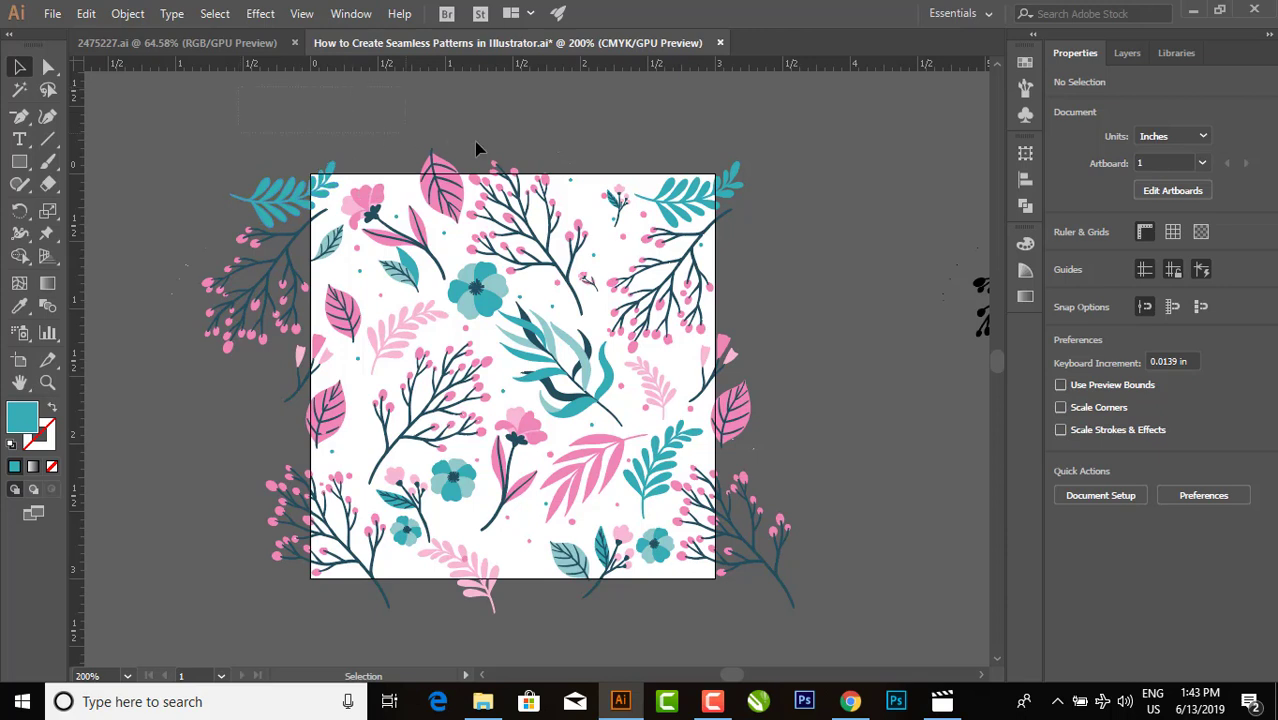
- Duplicate the top-edge artwork 3 in down onto the bottom edge at Y 3.401 in
mouse_move(666, 162)
left_mouse_down()
mouse_move(762, 172)
mouse_move(651, 176)
left_mouse_up()
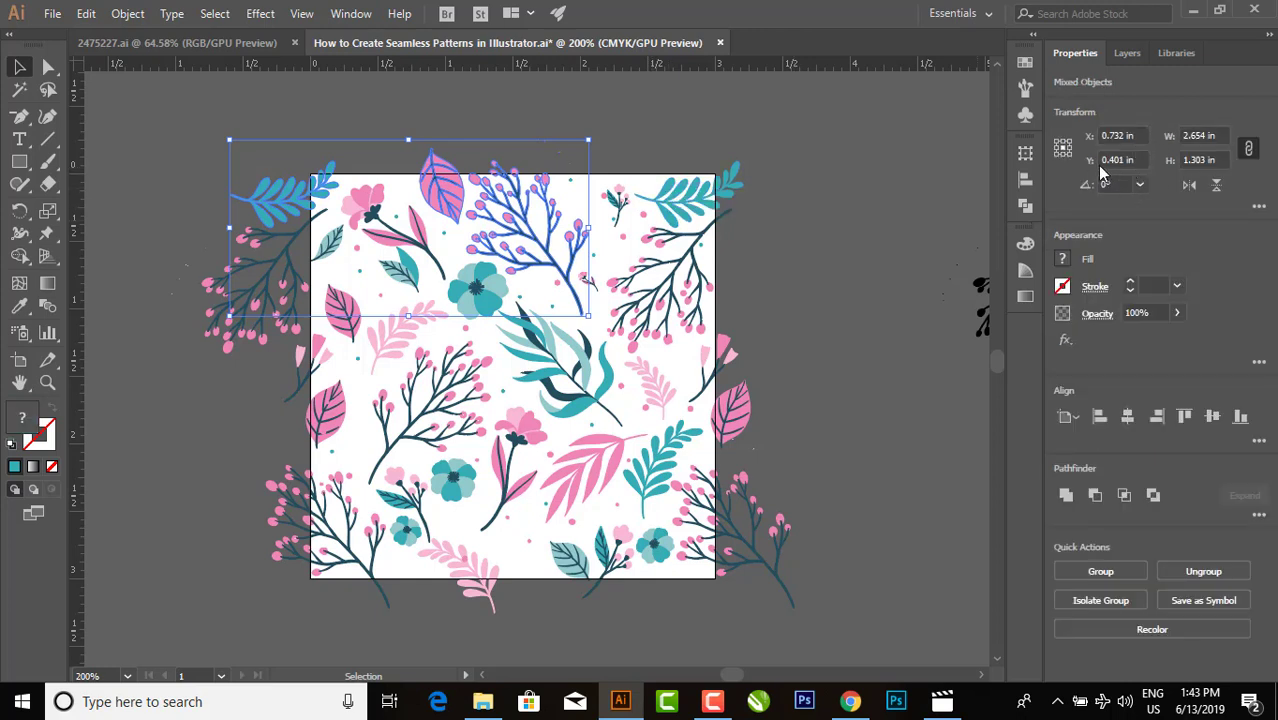
left_click(1138, 160)
type("+3")
key("Return")
key("ctrl+z")
key("ctrl+c")
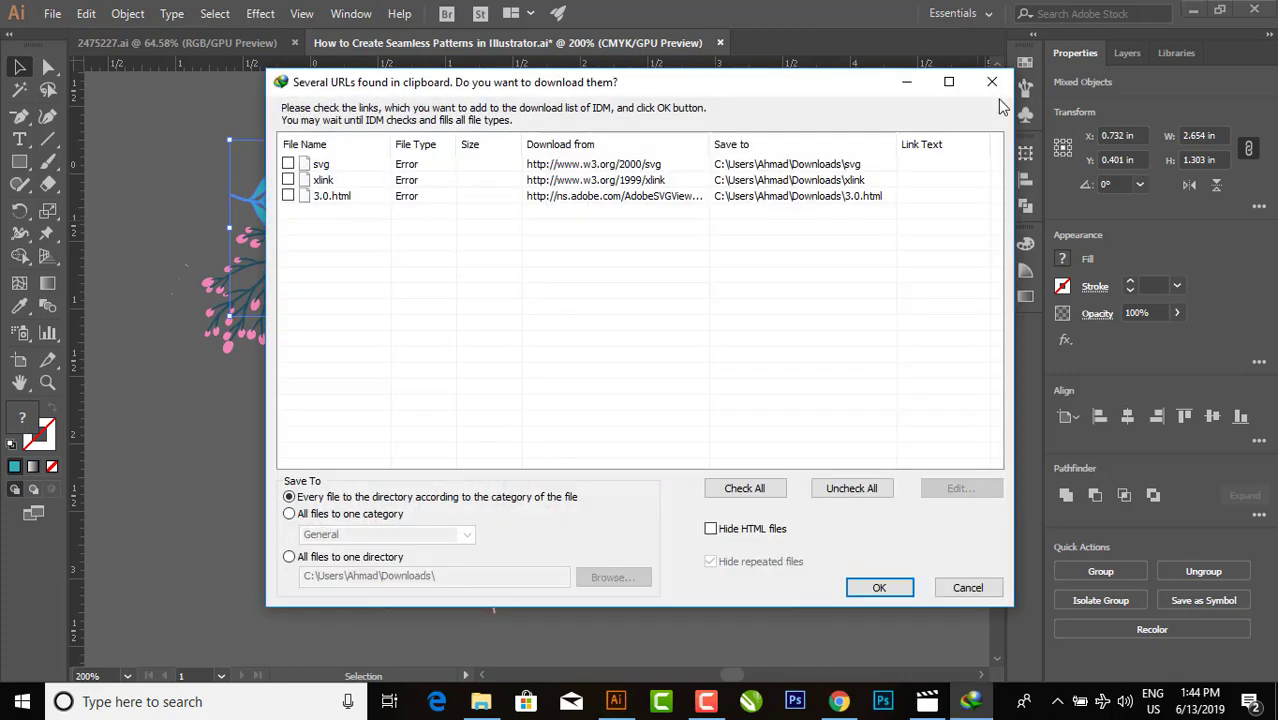
key("Escape")
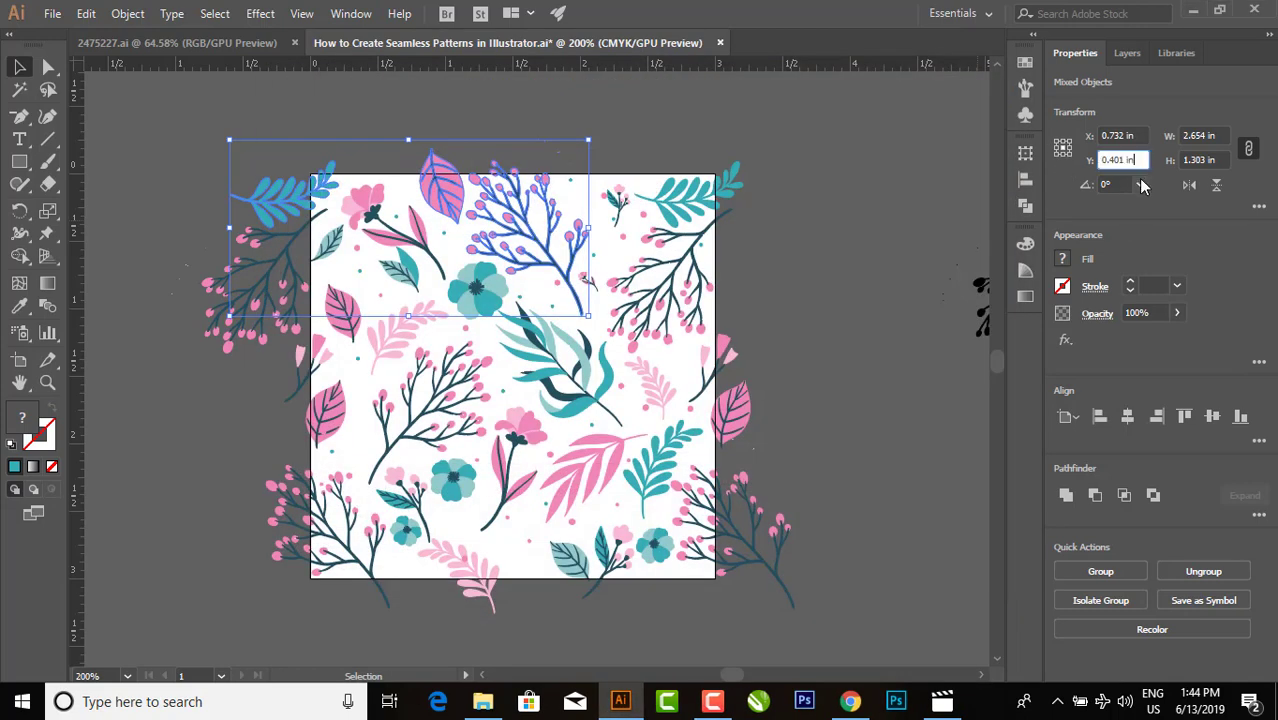
left_click(1140, 163)
type("+3.401")
key("Return")
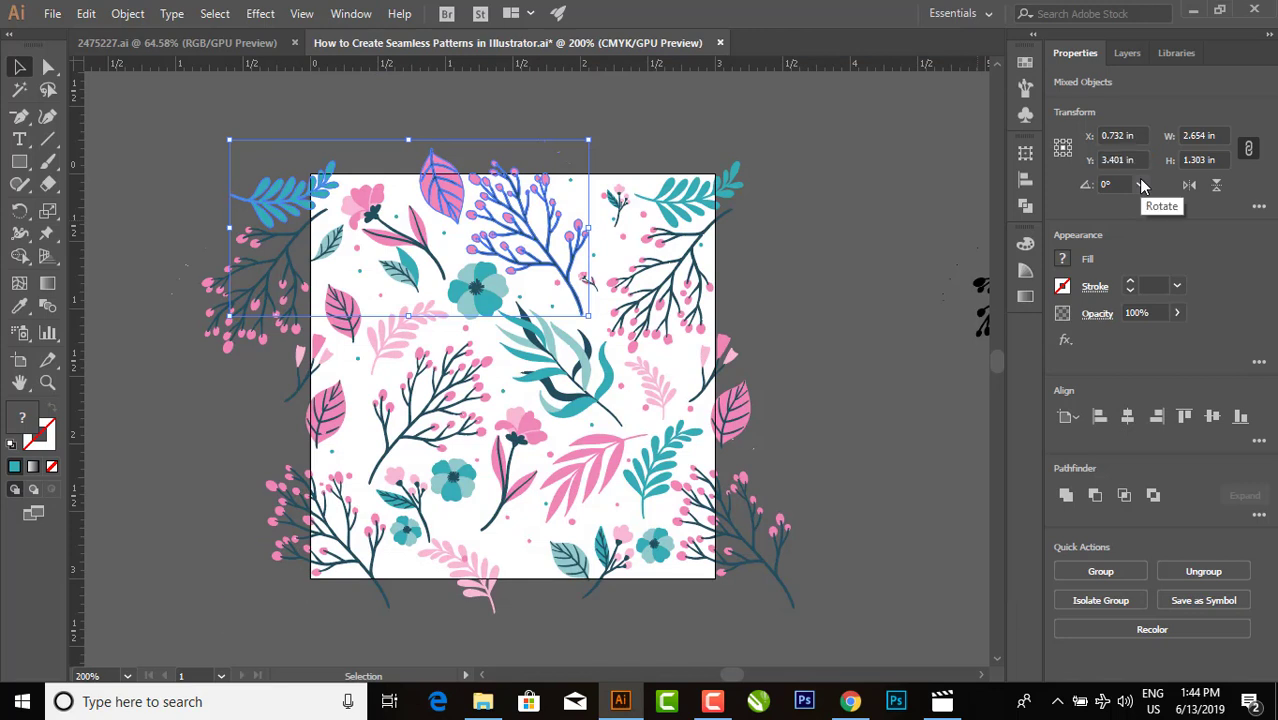
left_click(849, 472)
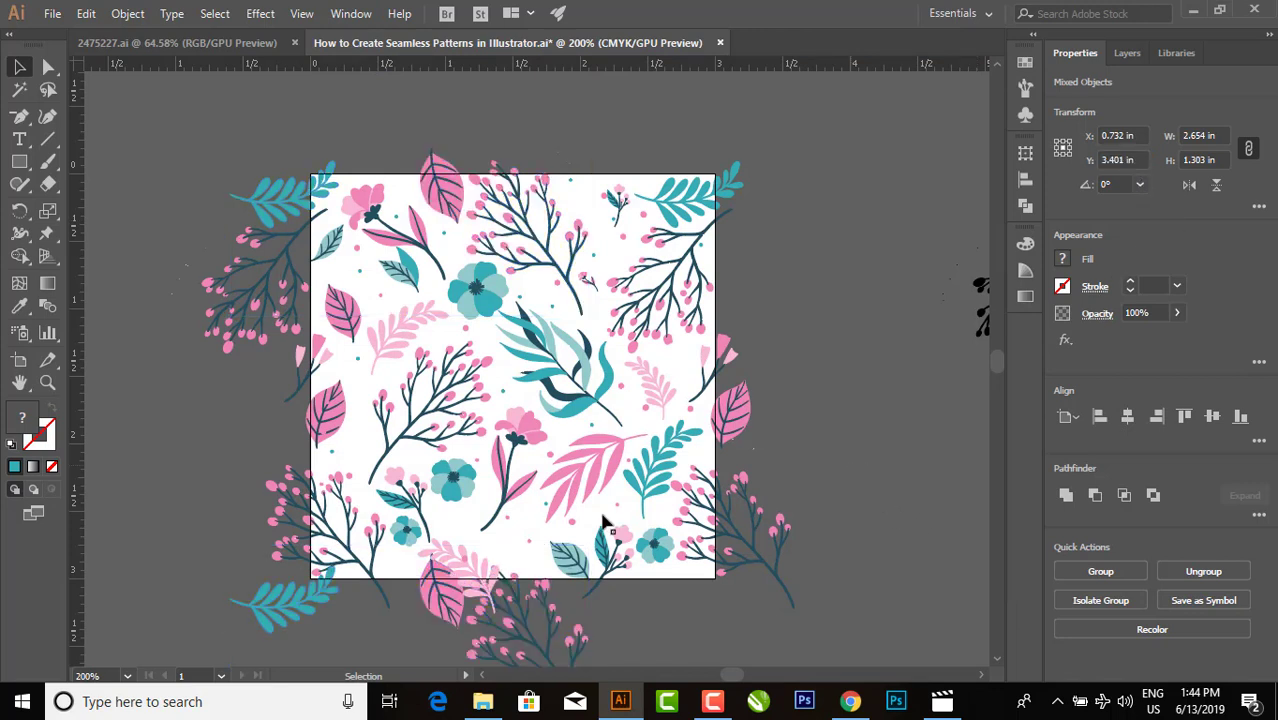
- Nudge a leaf along the bottom edge and move the small top sprig down
left_click_drag(443, 543, 447, 548)
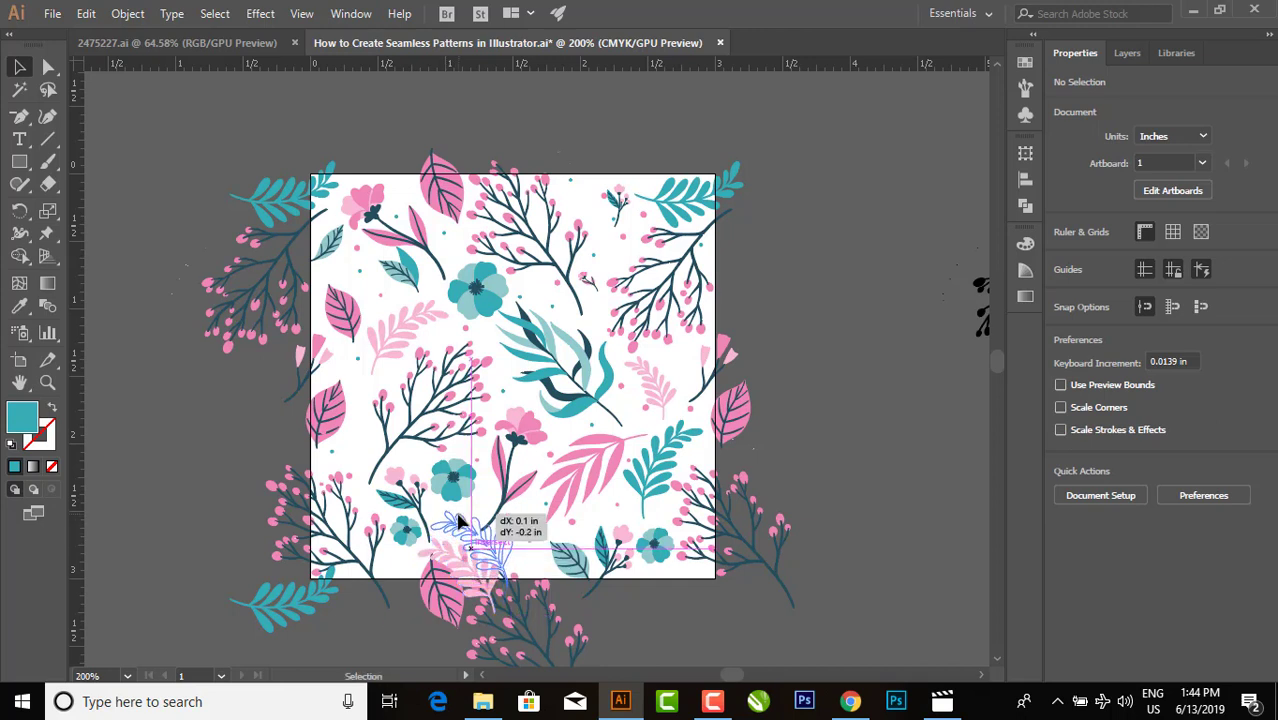
mouse_move(447, 548)
left_mouse_down()
mouse_move(508, 588)
mouse_move(467, 552)
left_mouse_up()
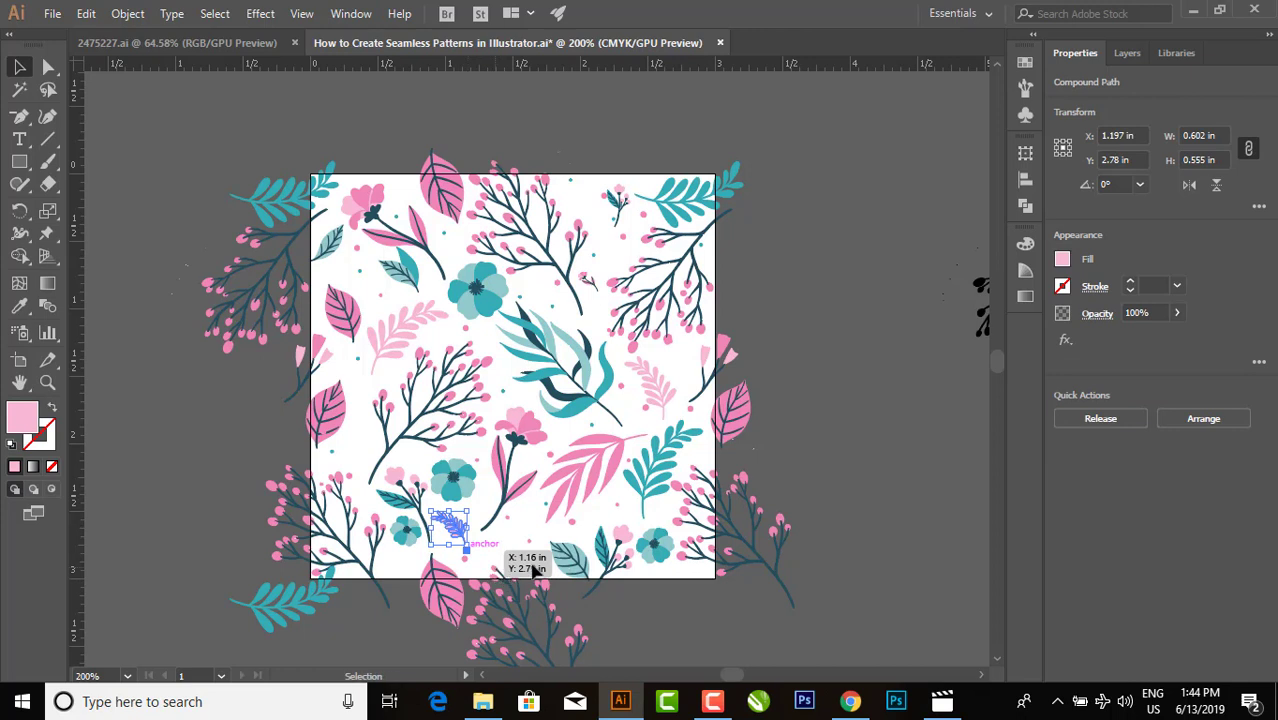
left_click(812, 458)
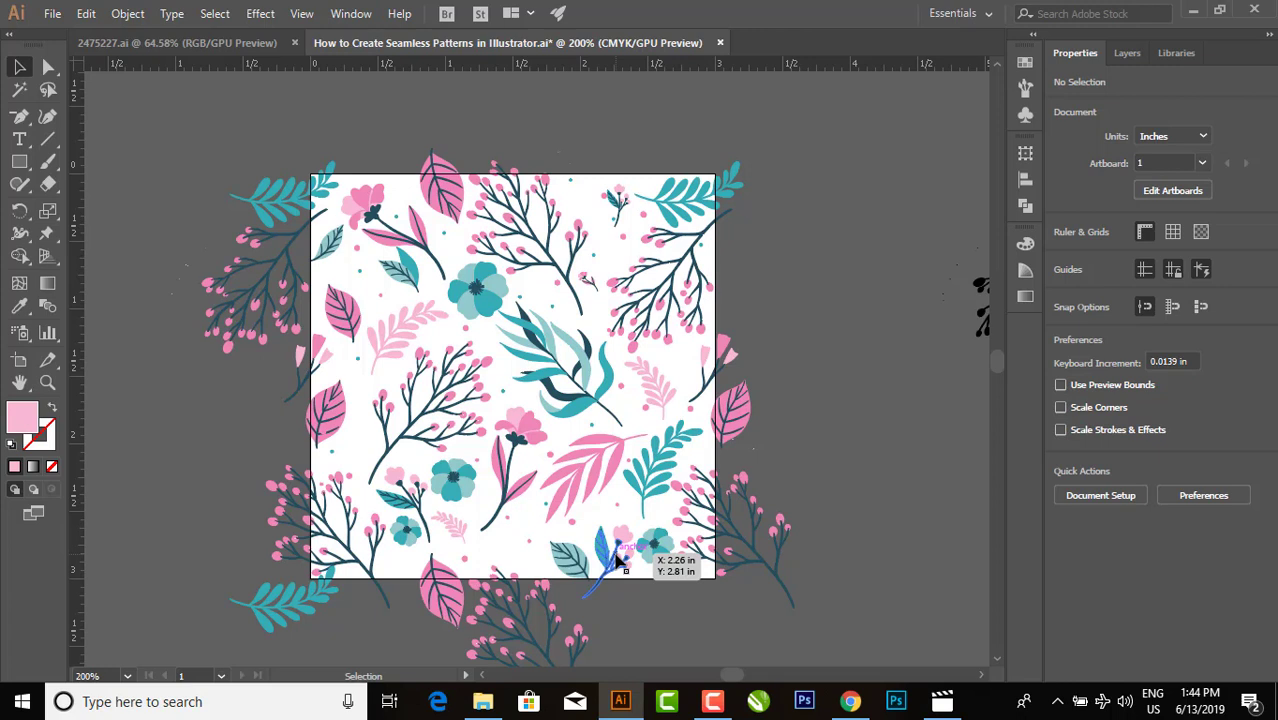
left_click_drag(626, 211, 619, 253)
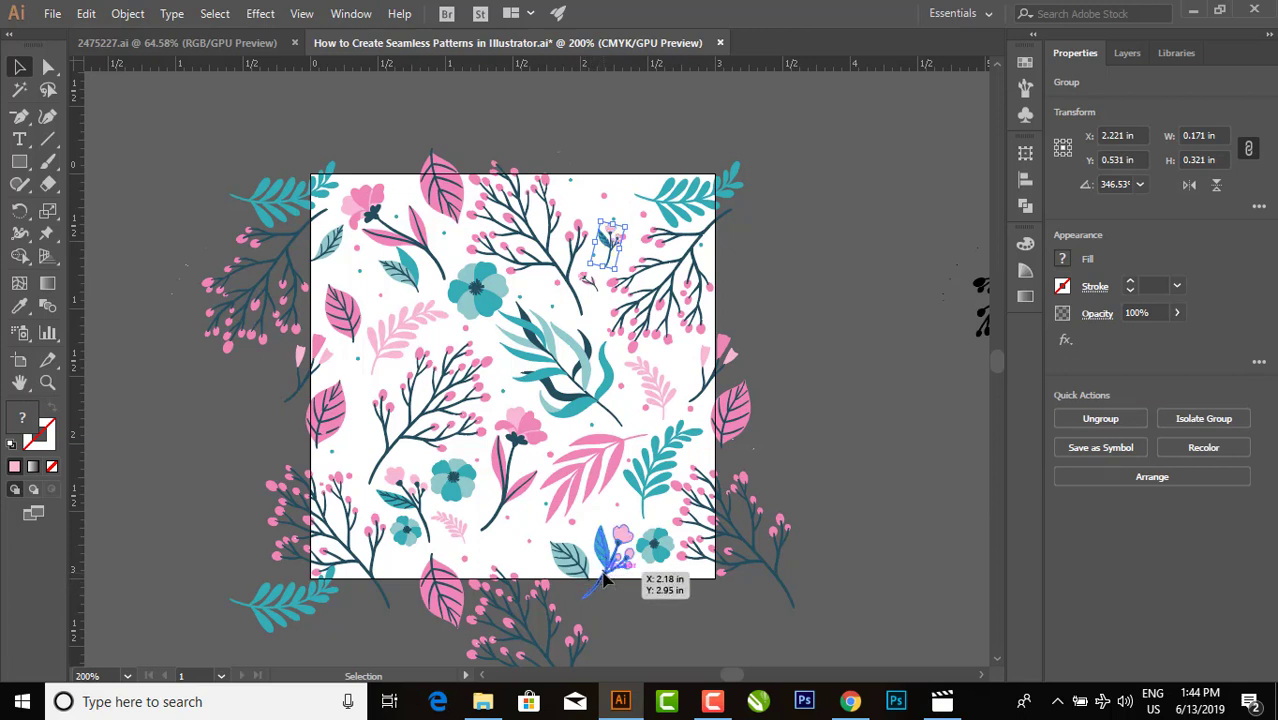
- Duplicate the bottom-edge sprig 3 in up onto the top edge, then zoom out
left_click(603, 579)
key("a")
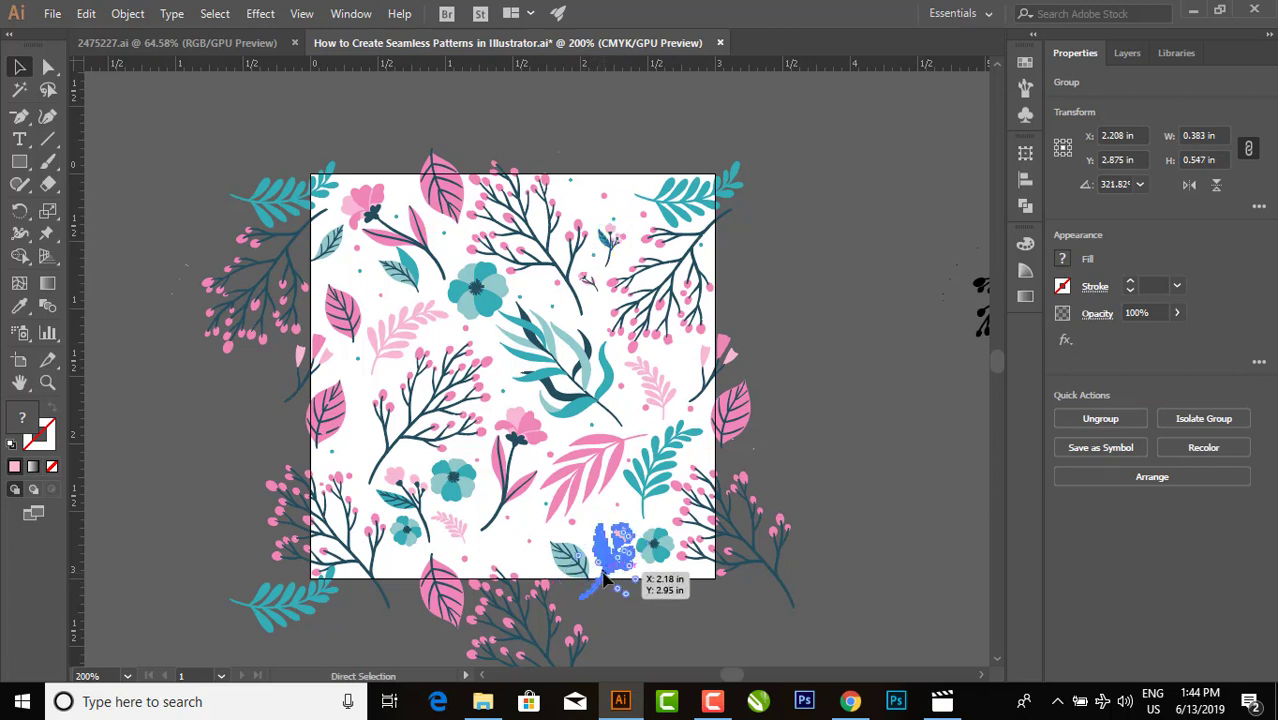
key("ctrl+c")
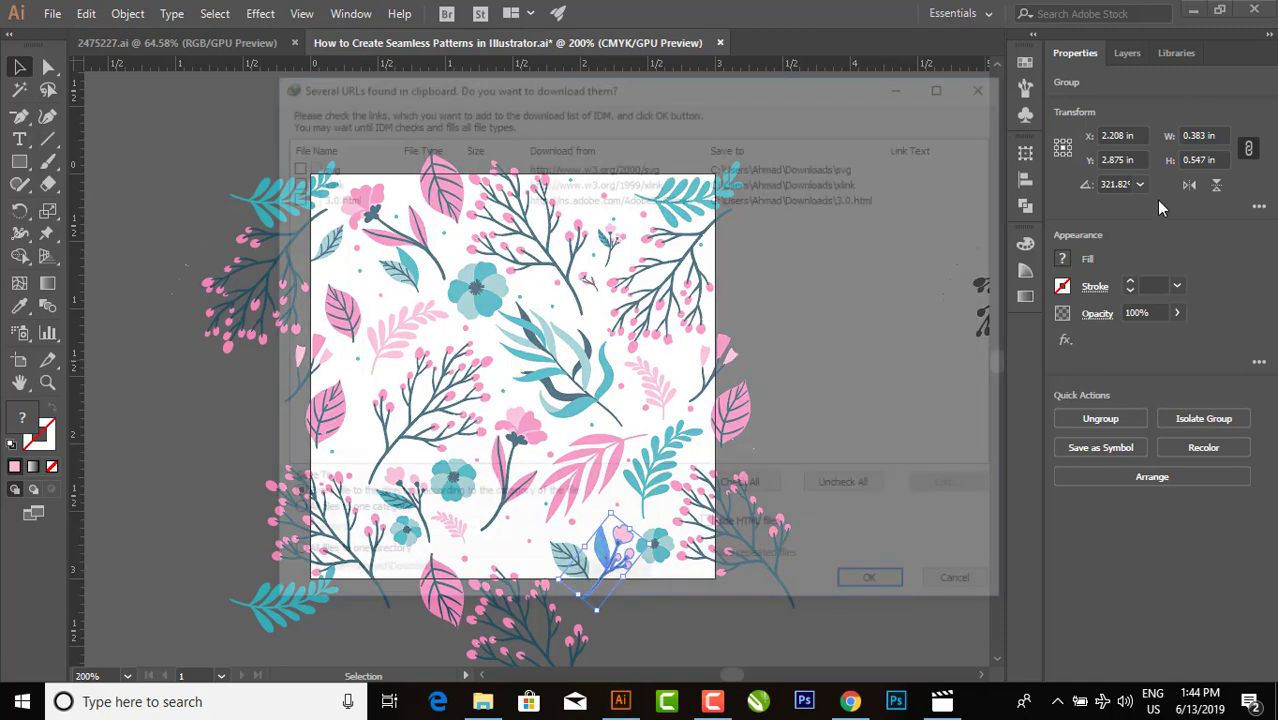
left_click(991, 81)
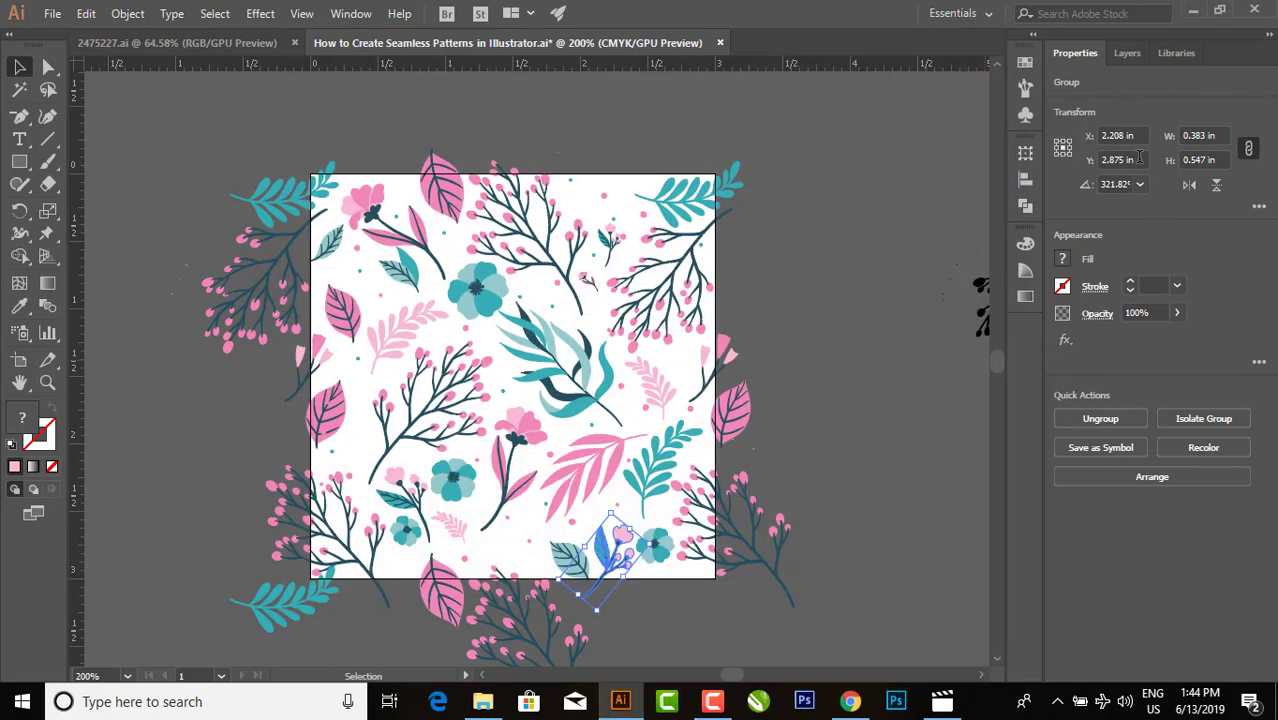
type("-3")
key("Return")
left_click(784, 138)
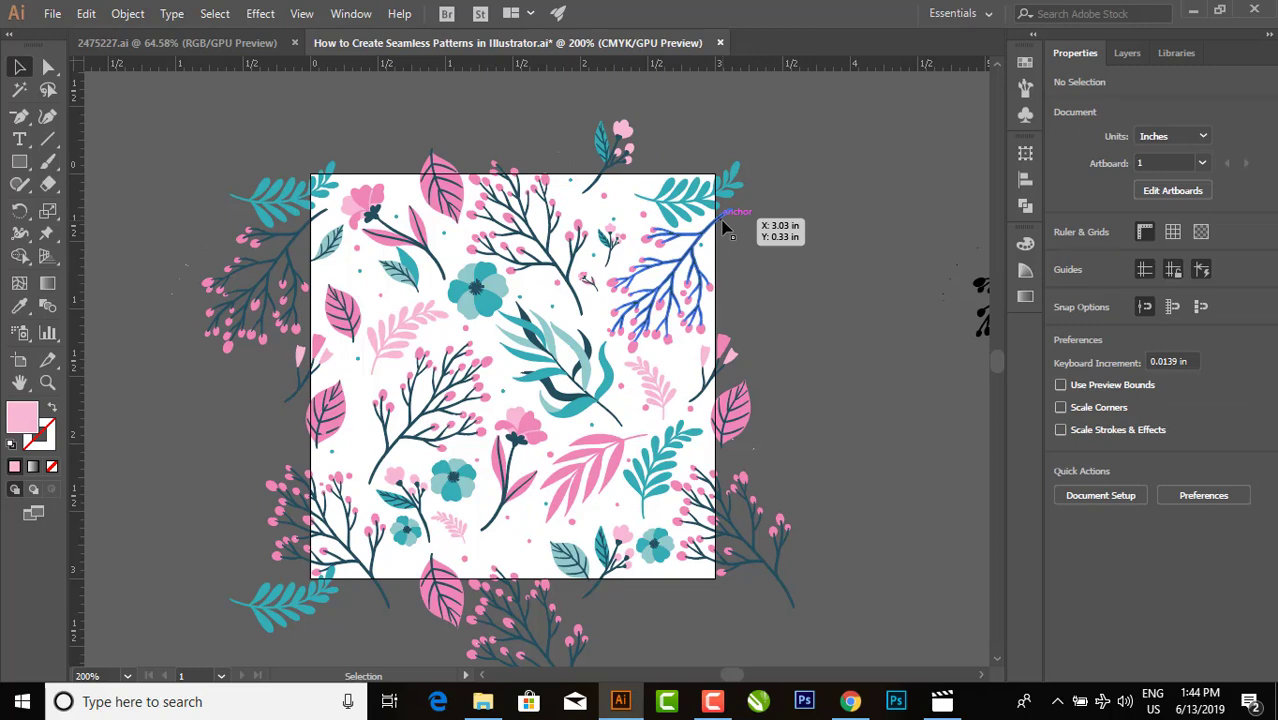
key("ctrl+minus")
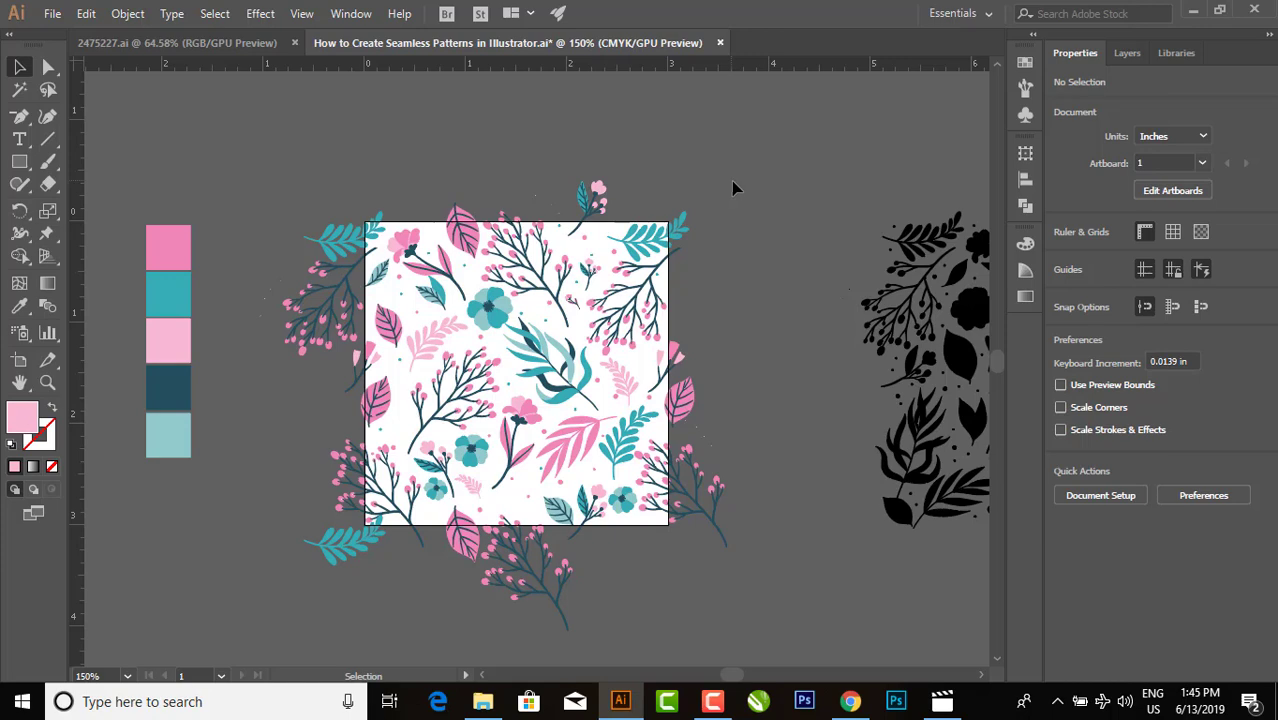
- Group all the floral artwork around the tile
mouse_move(244, 128)
left_mouse_down()
mouse_move(783, 632)
mouse_move(782, 608)
left_mouse_up()
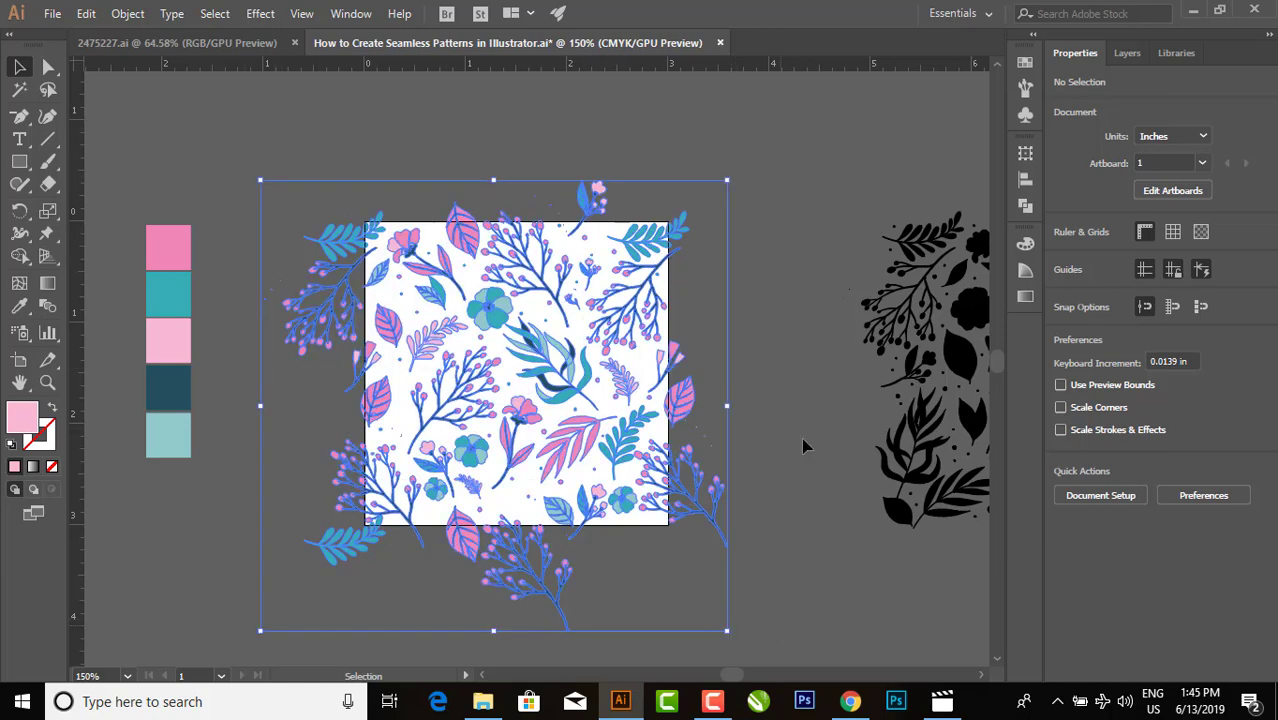
key("ctrl+g")
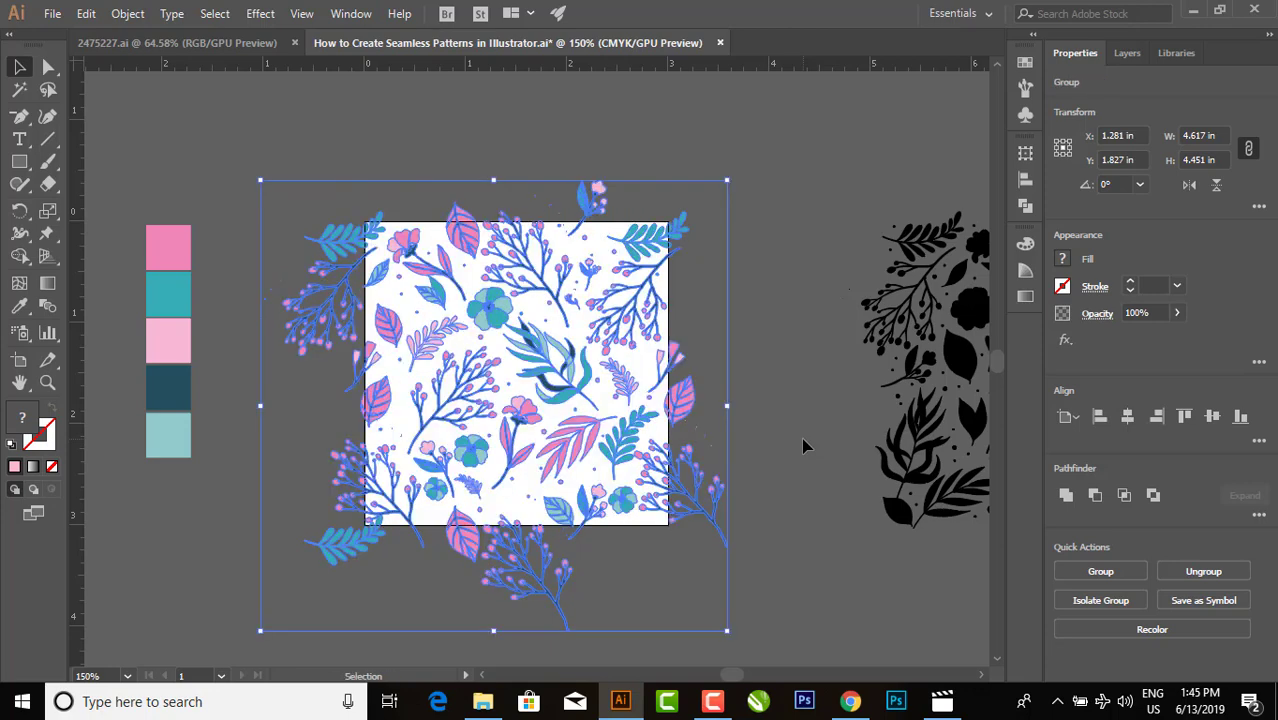
left_click(766, 257)
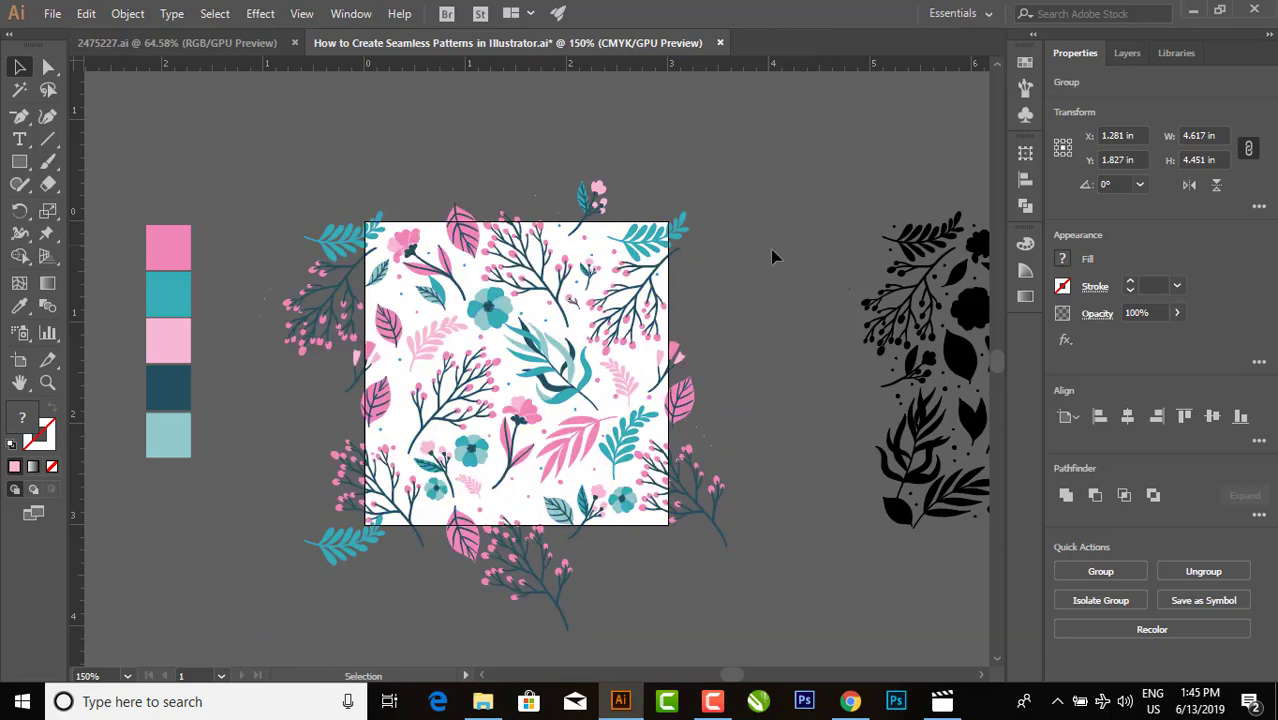
- Draw a 3 × 3 in square with the Rectangle tool
left_click(20, 164)
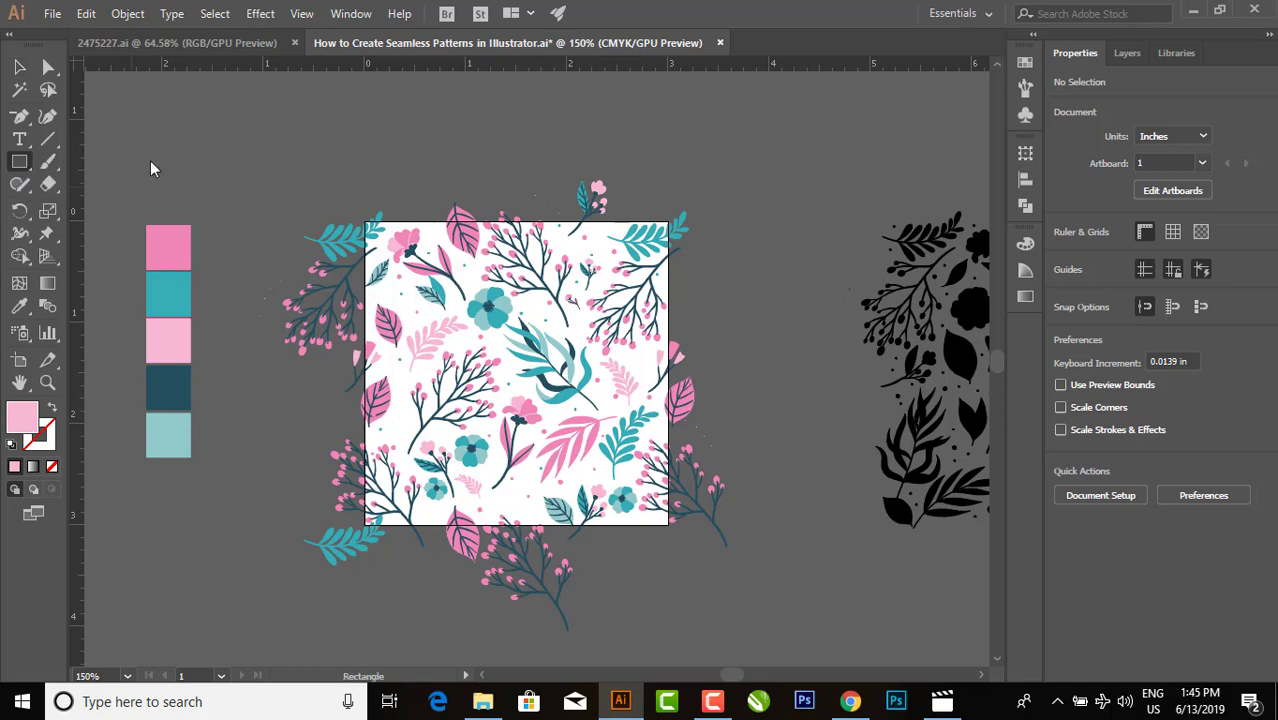
left_click(401, 156)
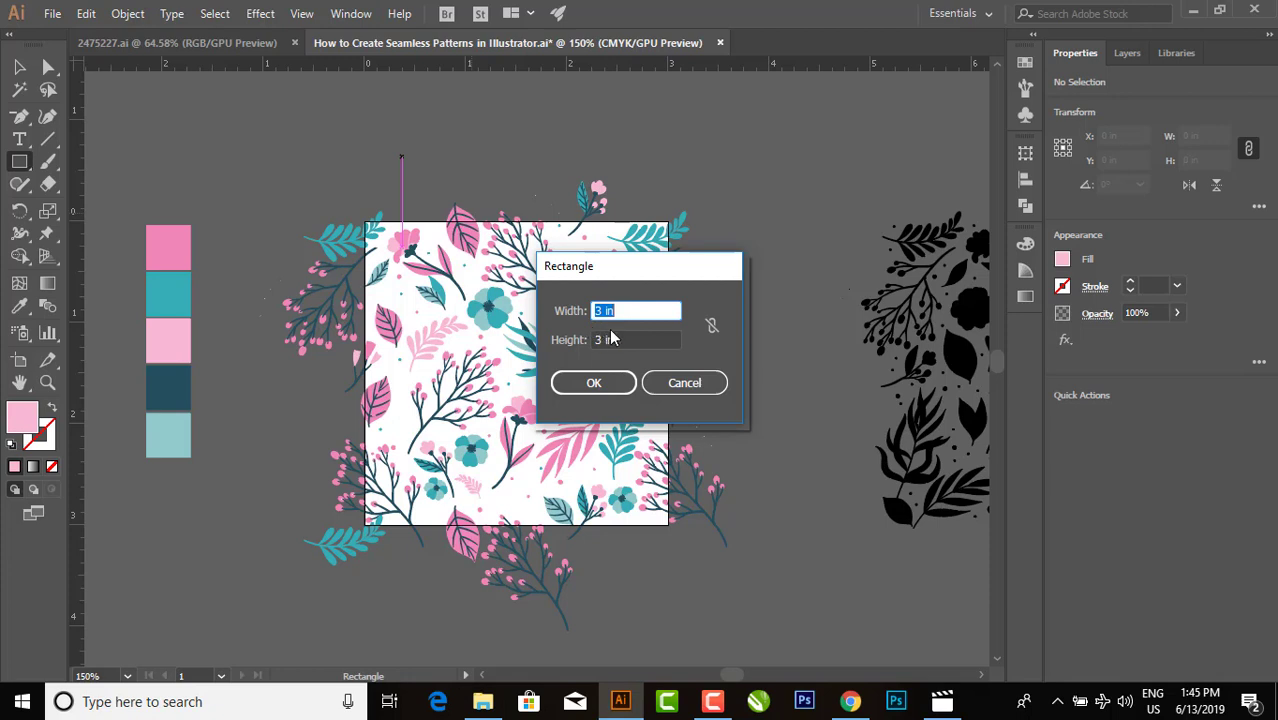
left_click(599, 383)
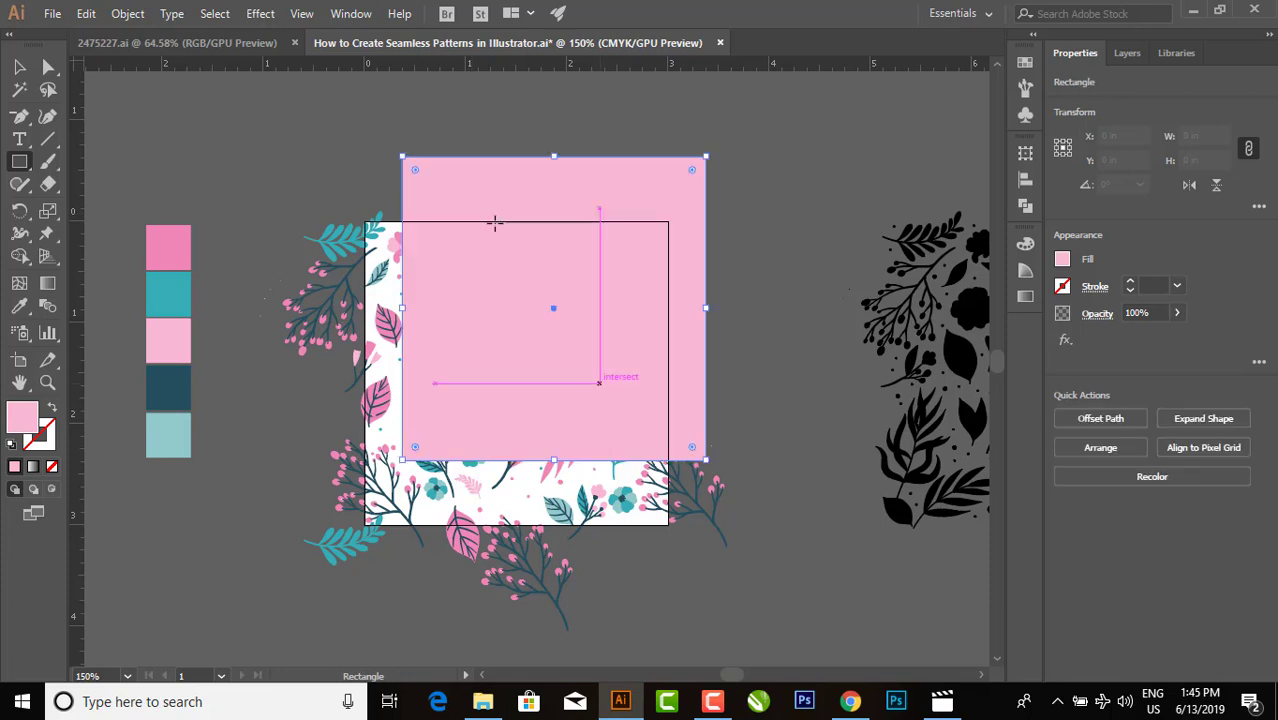
key("v")
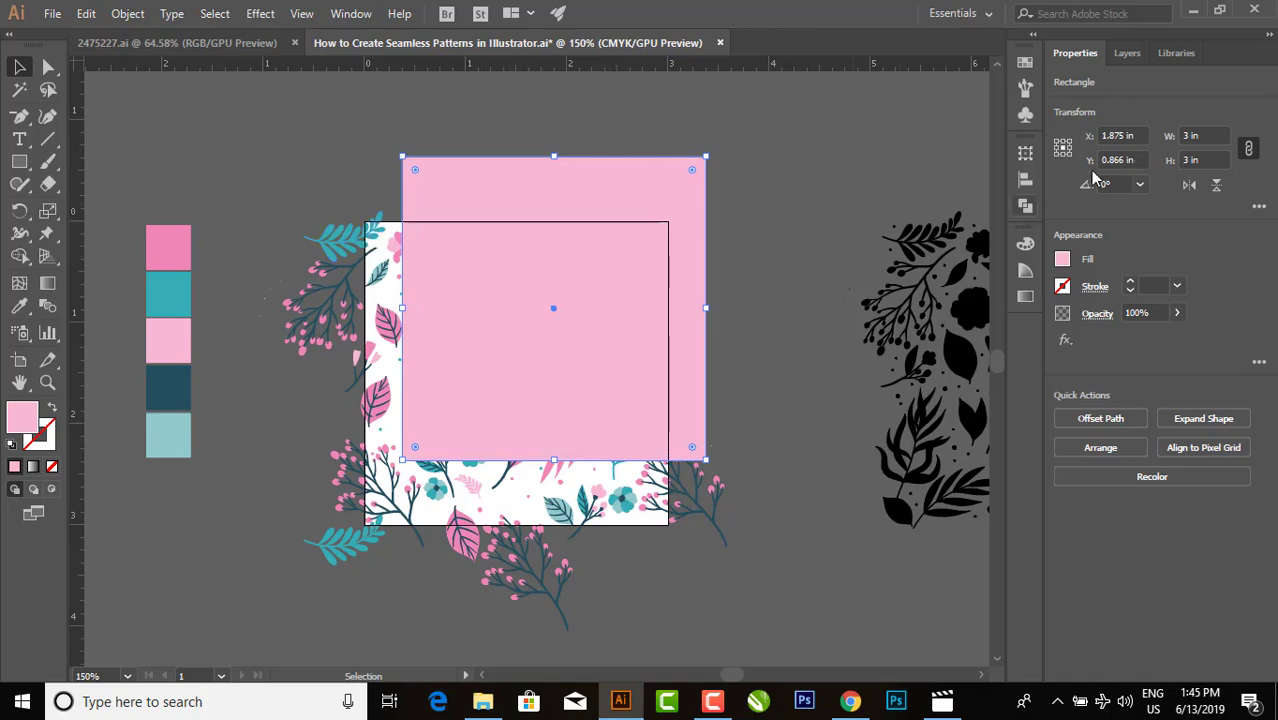
- Position the pink square at X 1.5 in, Y 1.5 in over the artboard
left_click(1141, 135)
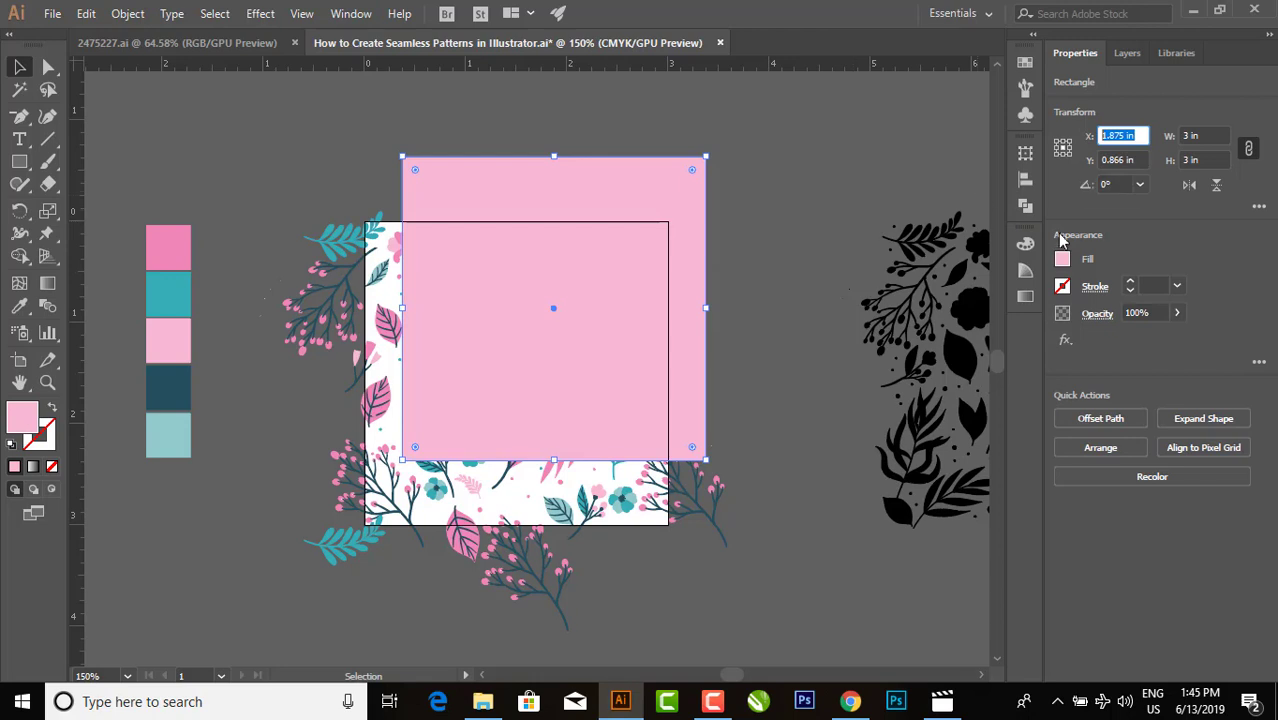
type("1.5")
key("Tab")
type("1")
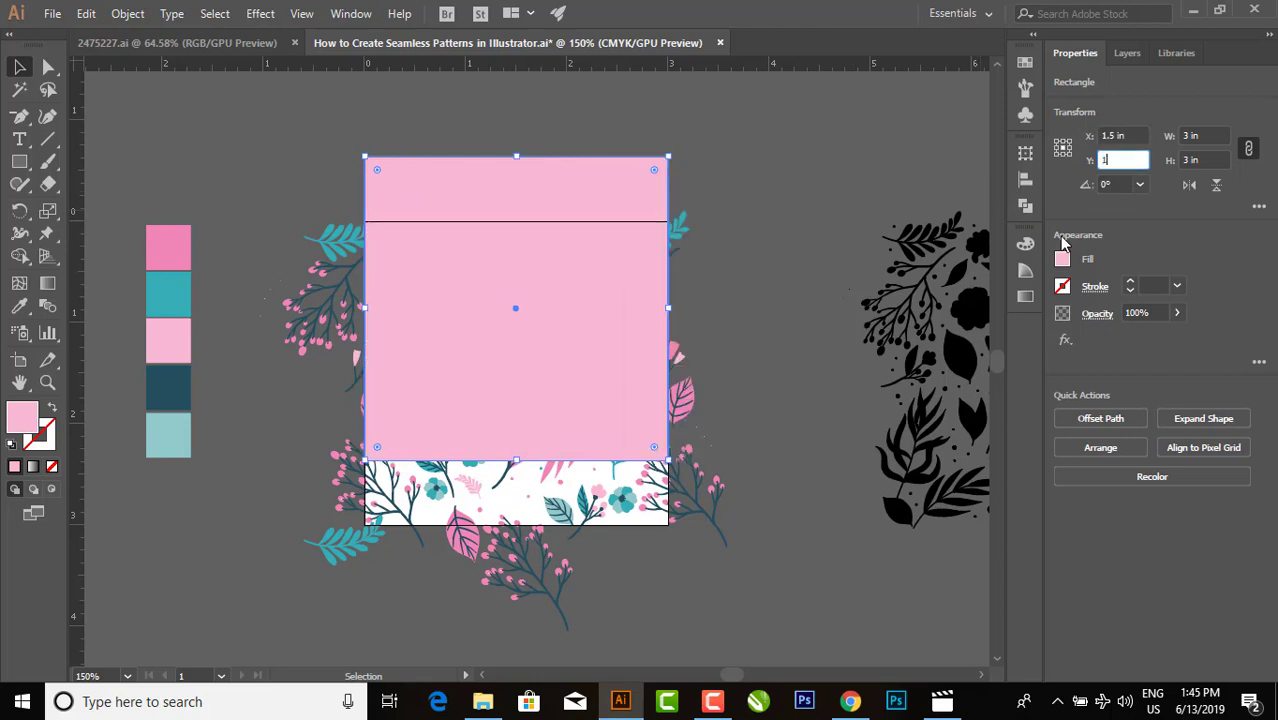
key("Tab")
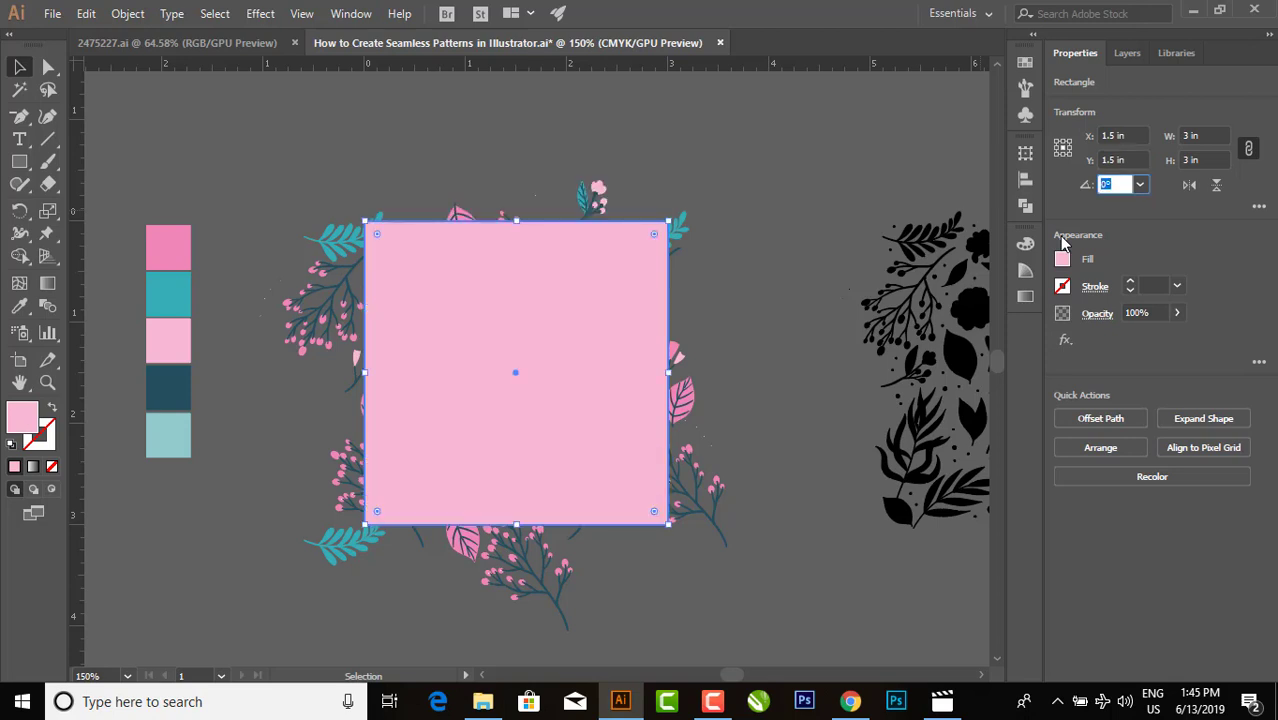
left_click(633, 123)
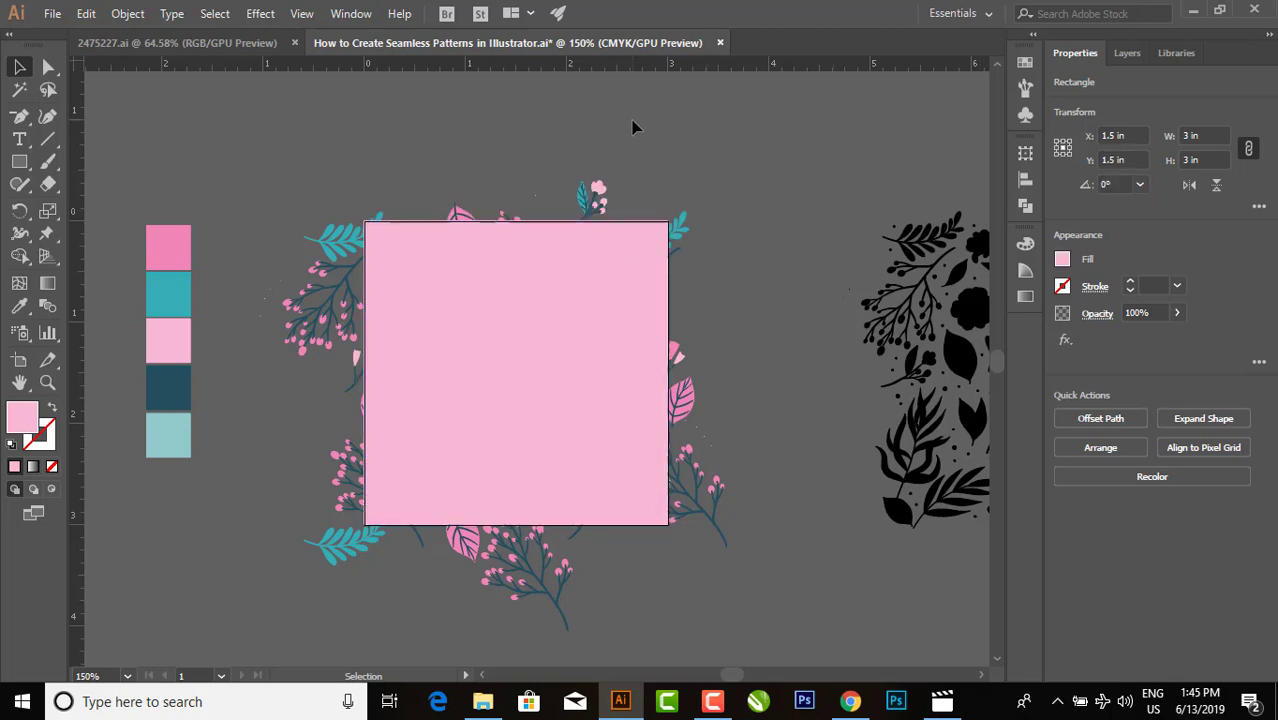
left_click(617, 258)
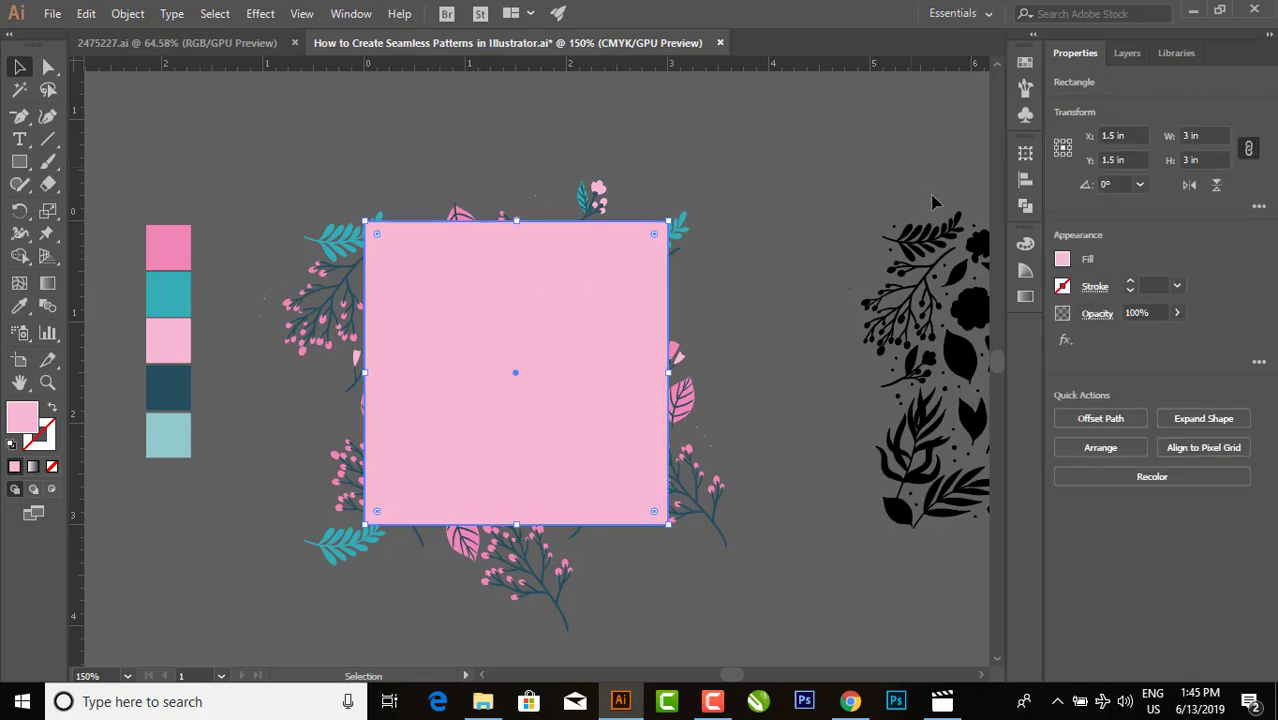
- Fill the 3 in square with white from the Swatches panel
left_click(1026, 245)
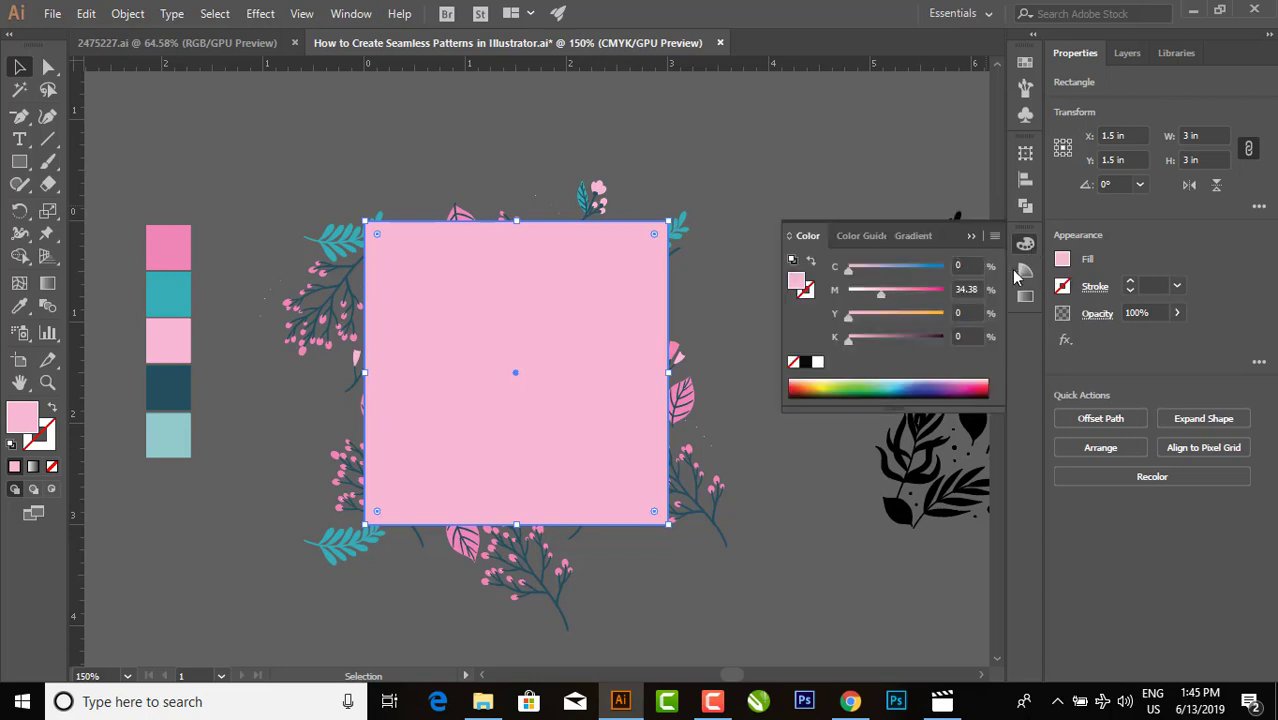
left_click(1025, 63)
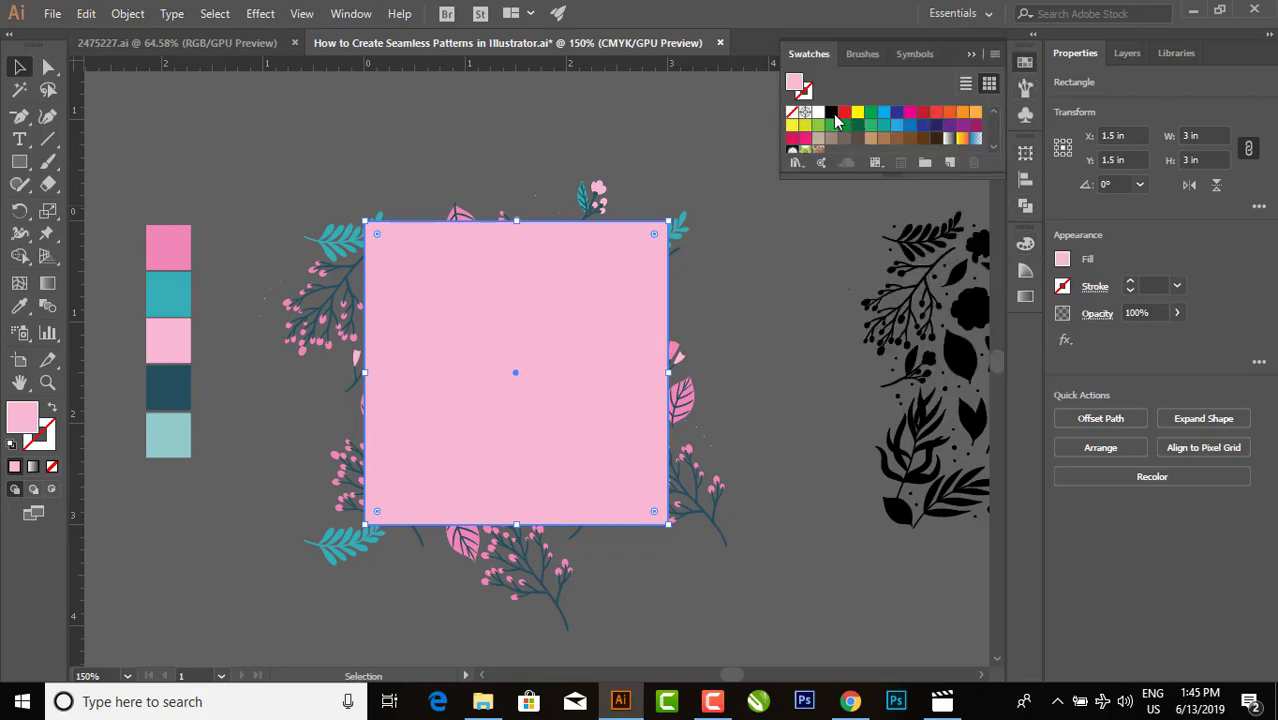
left_click(818, 112)
left_click(970, 53)
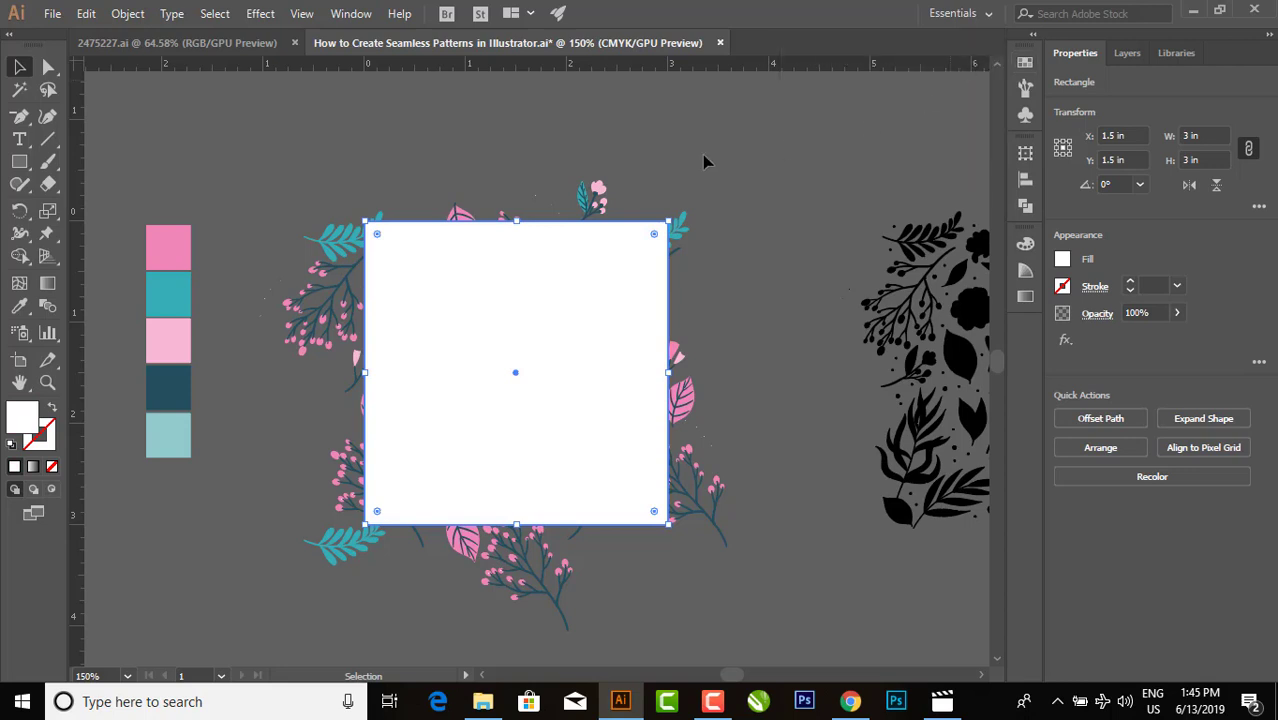
- Send the white square behind the floral artwork with Arrange > Send to Back
left_click(688, 146)
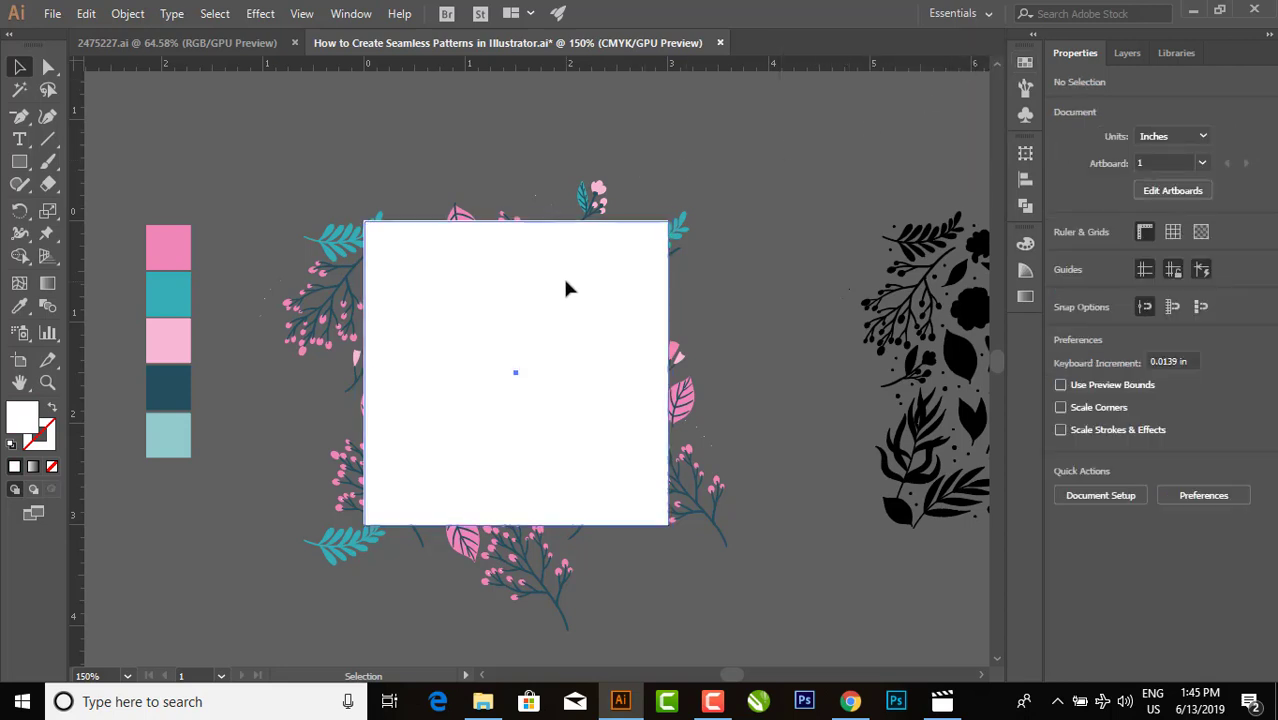
left_click(565, 284)
right_click(565, 284)
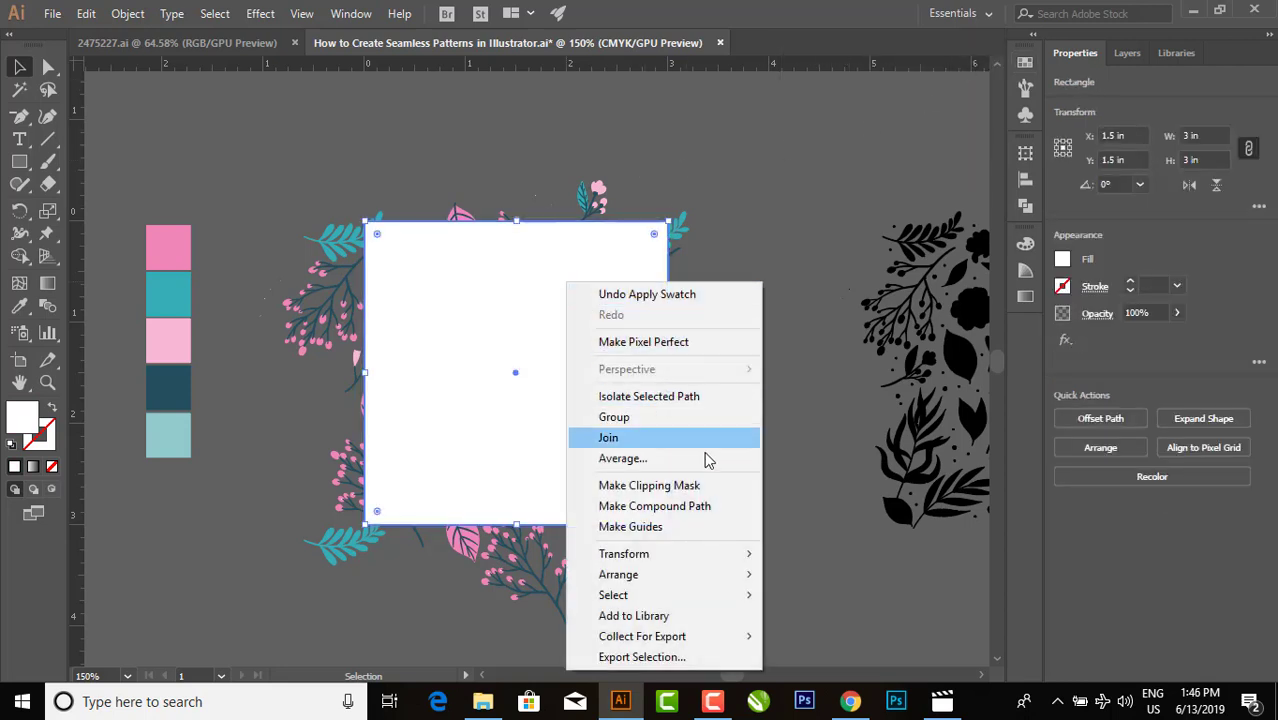
mouse_move(618, 574)
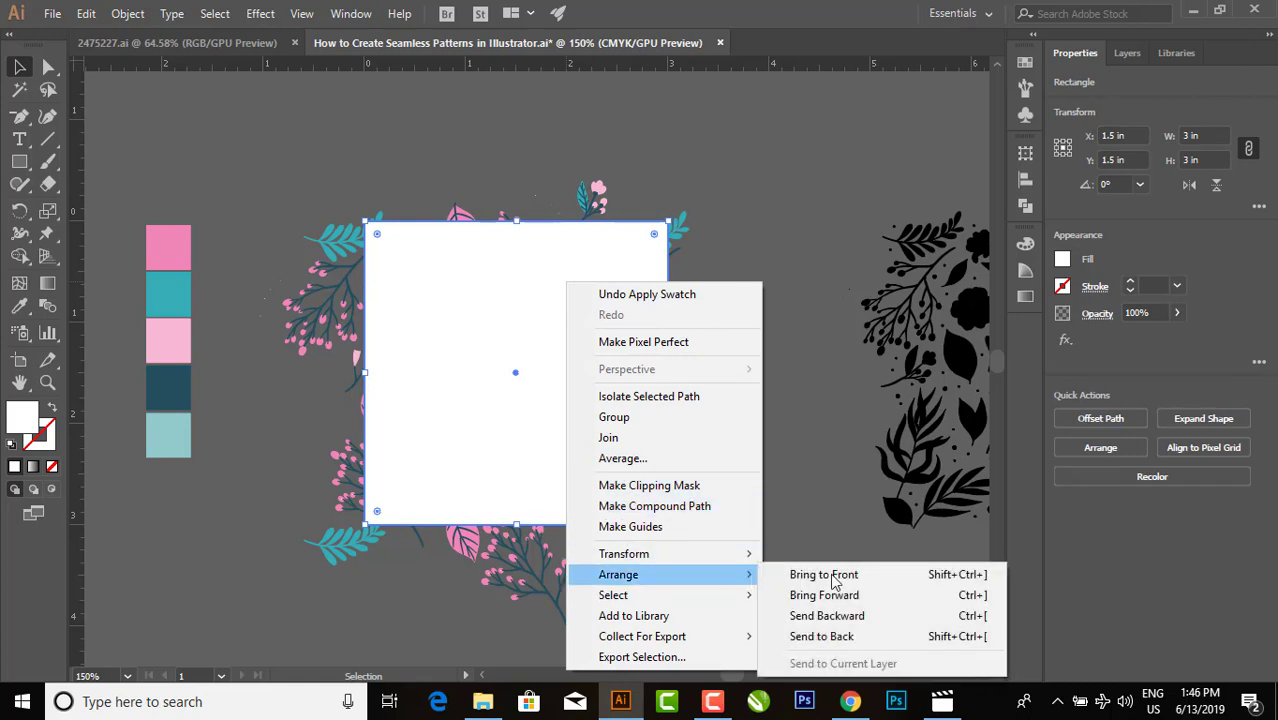
left_click(826, 637)
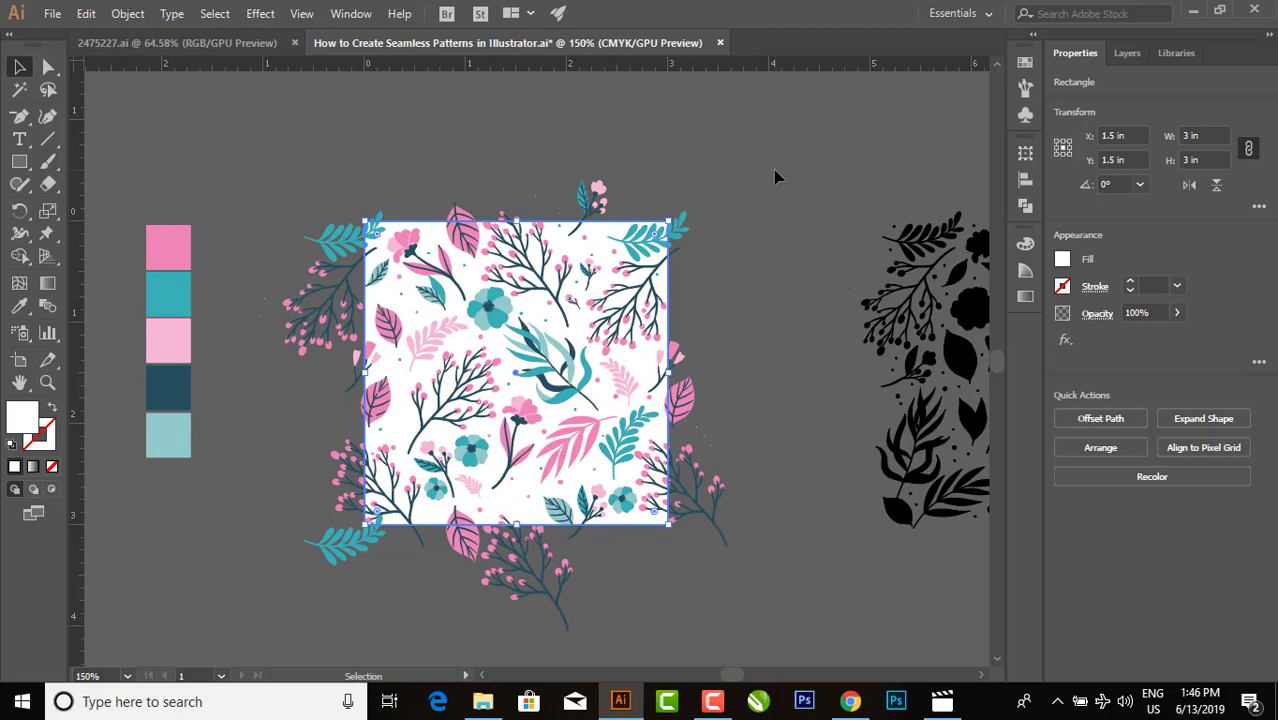
key("a")
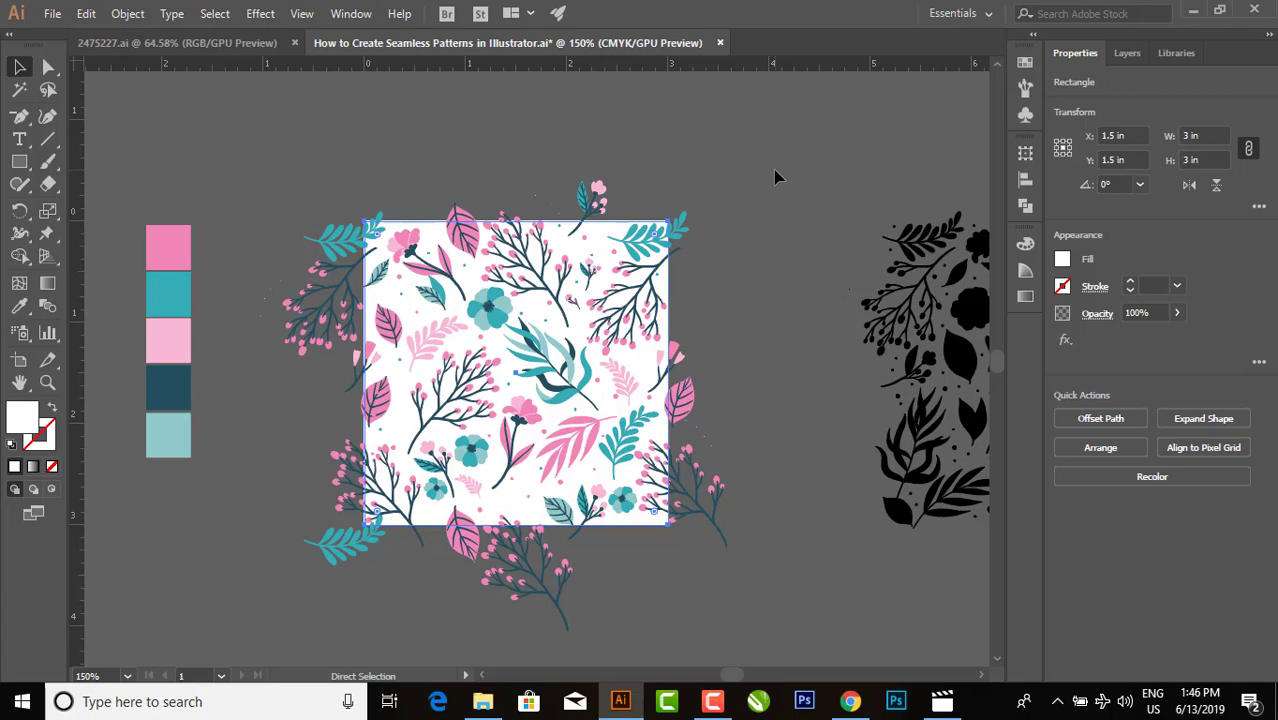
- Undo the trial tile move and the send-to-back so the white square covers the florals again
key("ctrl+c")
left_click(987, 80)
key("v")
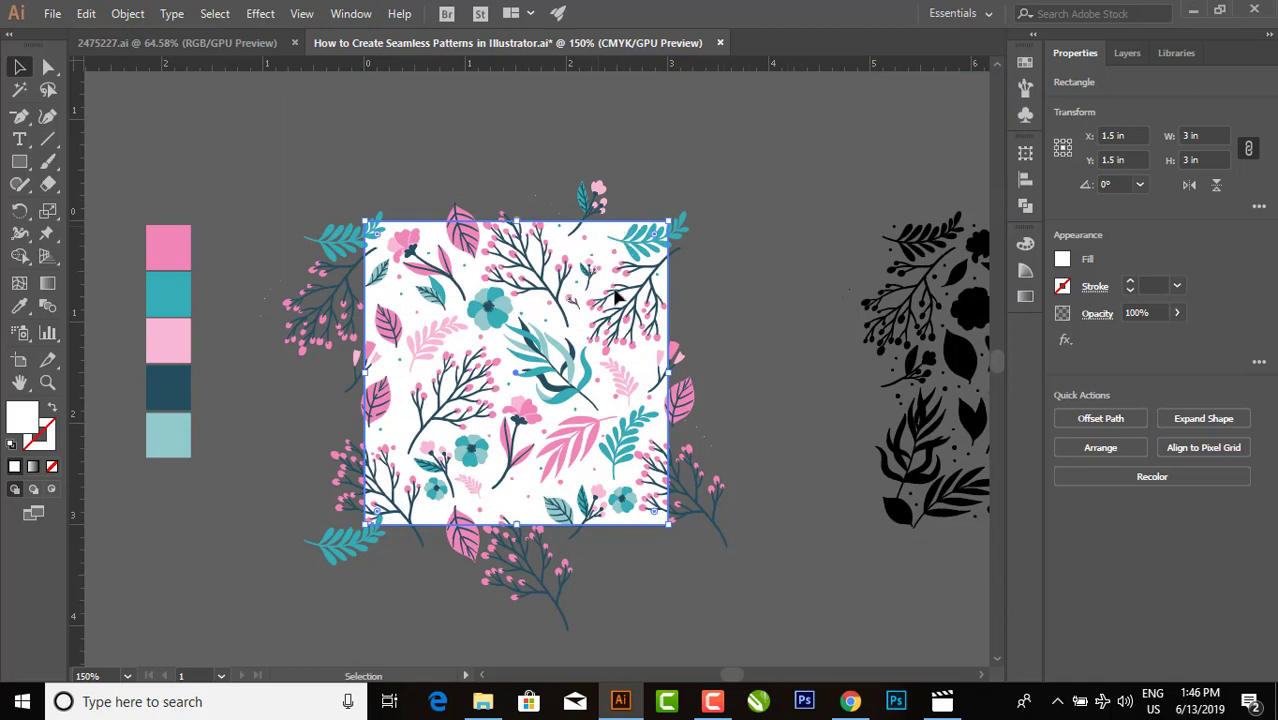
left_click_drag(615, 293, 617, 298)
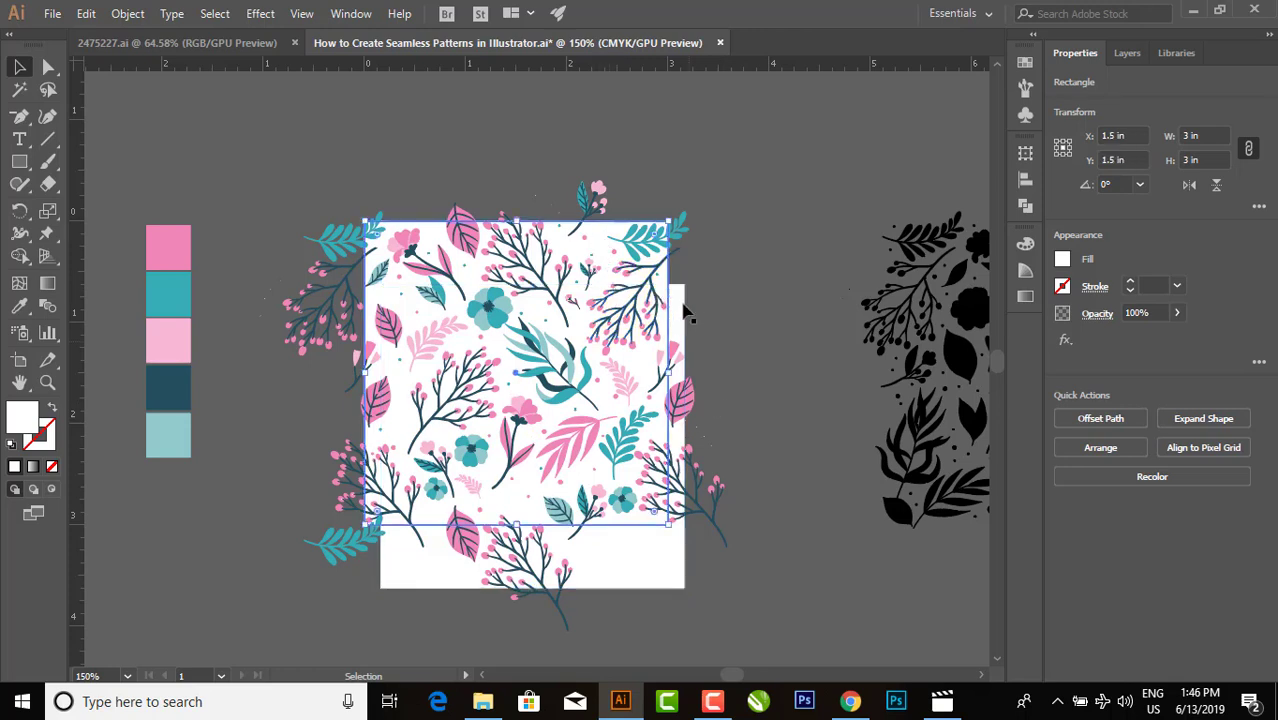
key("ctrl+z")
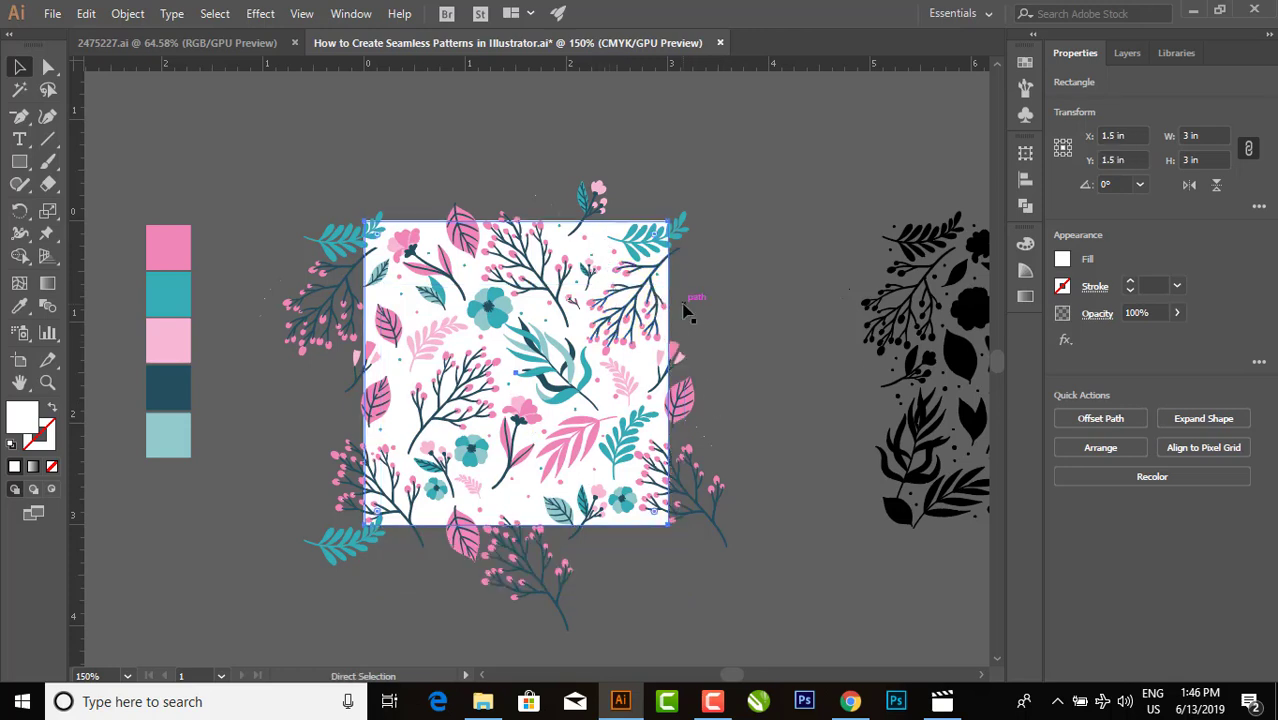
key("ctrl+c")
key("ctrl+f")
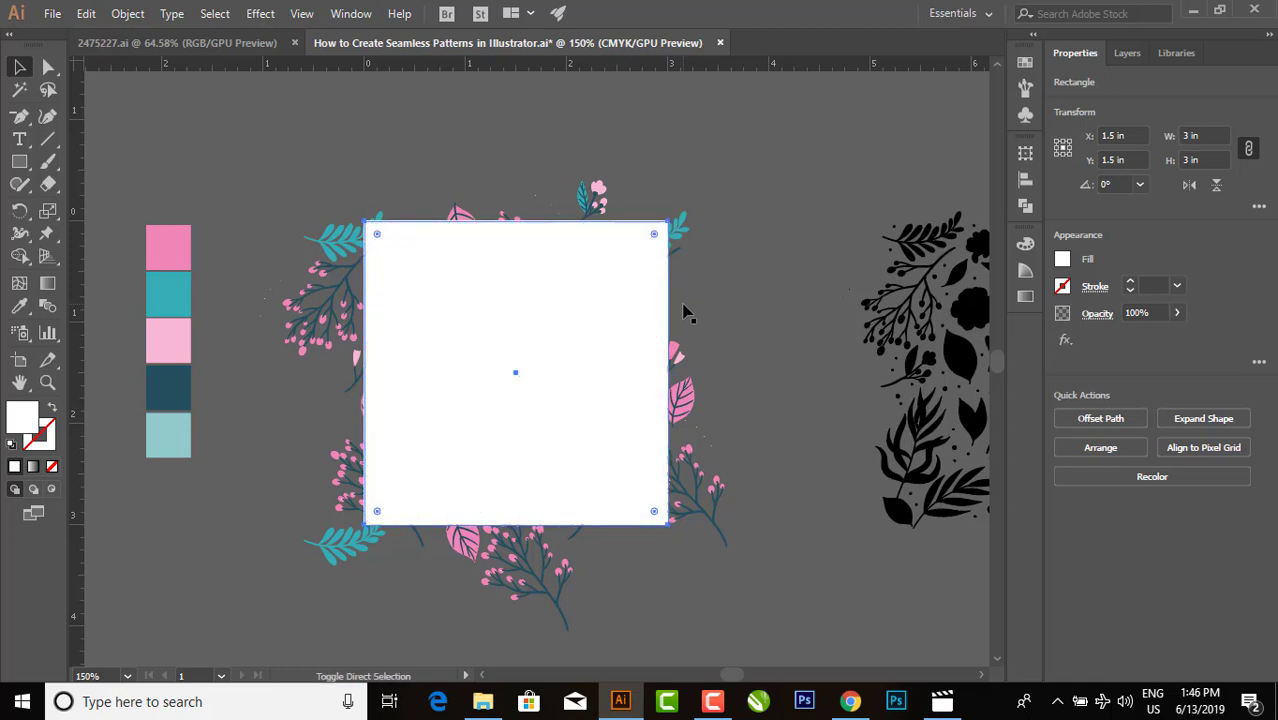
left_click(739, 160)
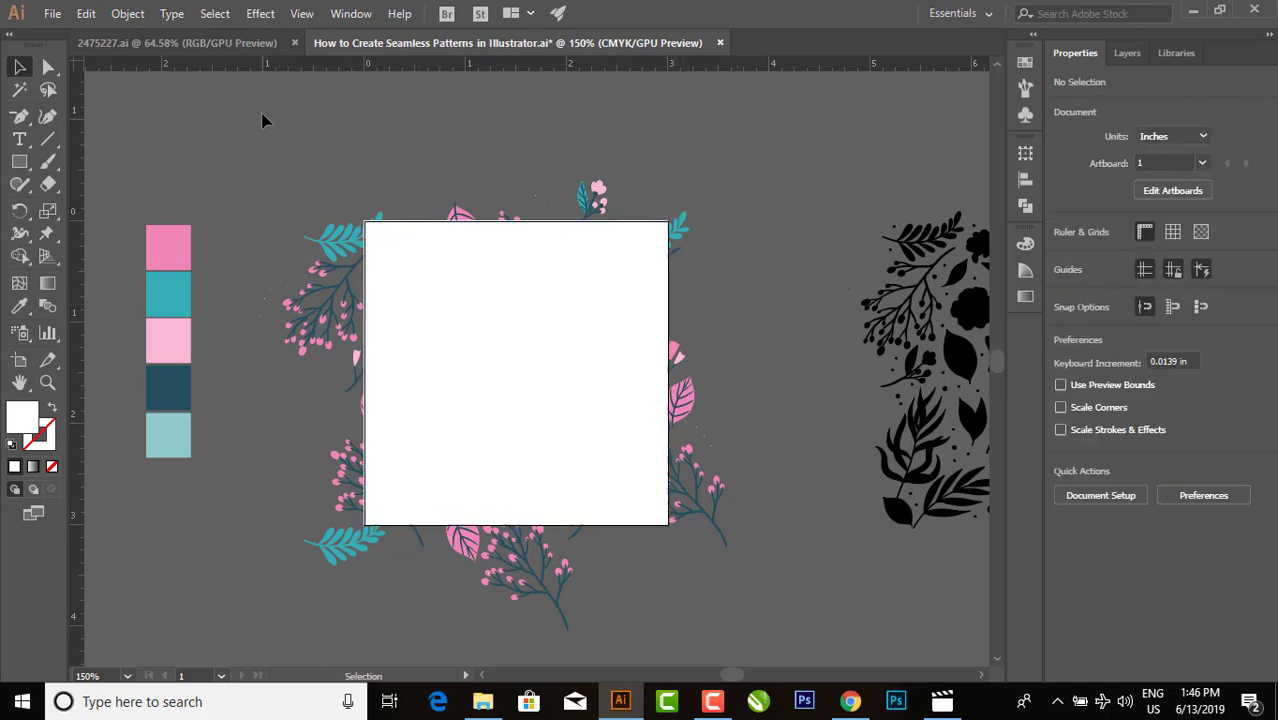
- Select the square with all the floral artwork and apply Make Clipping Mask
left_click_drag(265, 113, 767, 597)
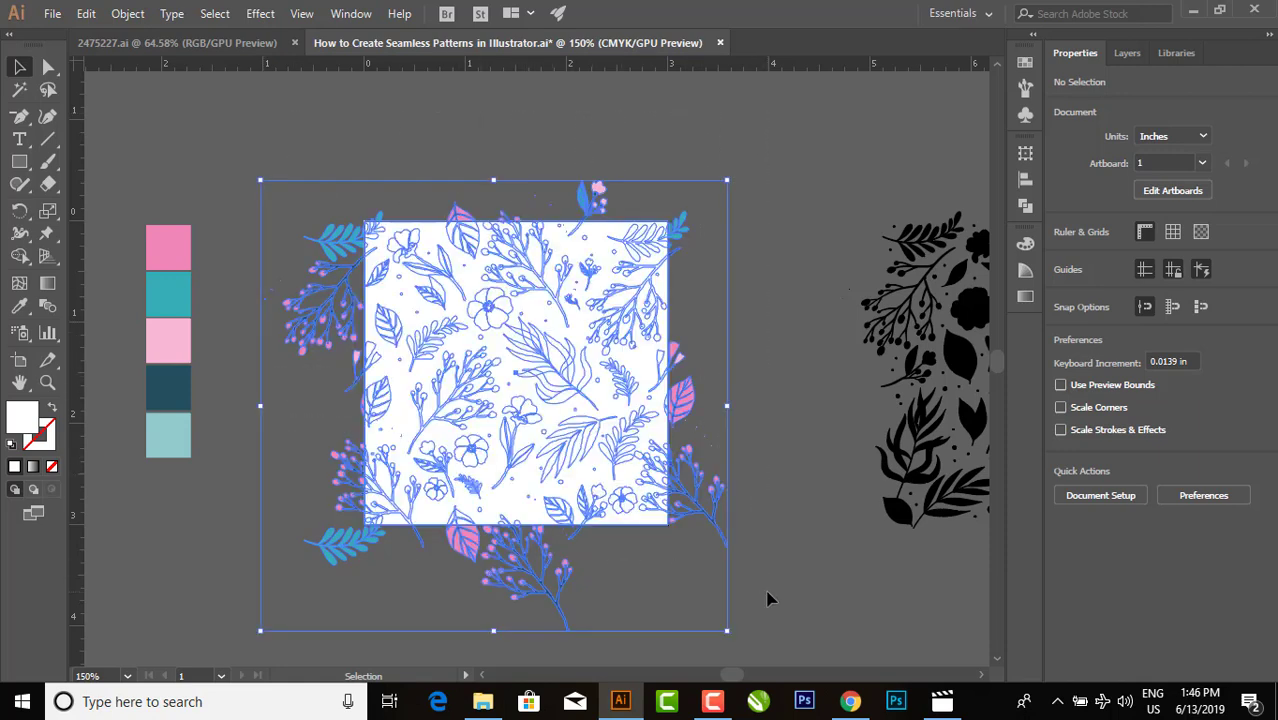
right_click(599, 245)
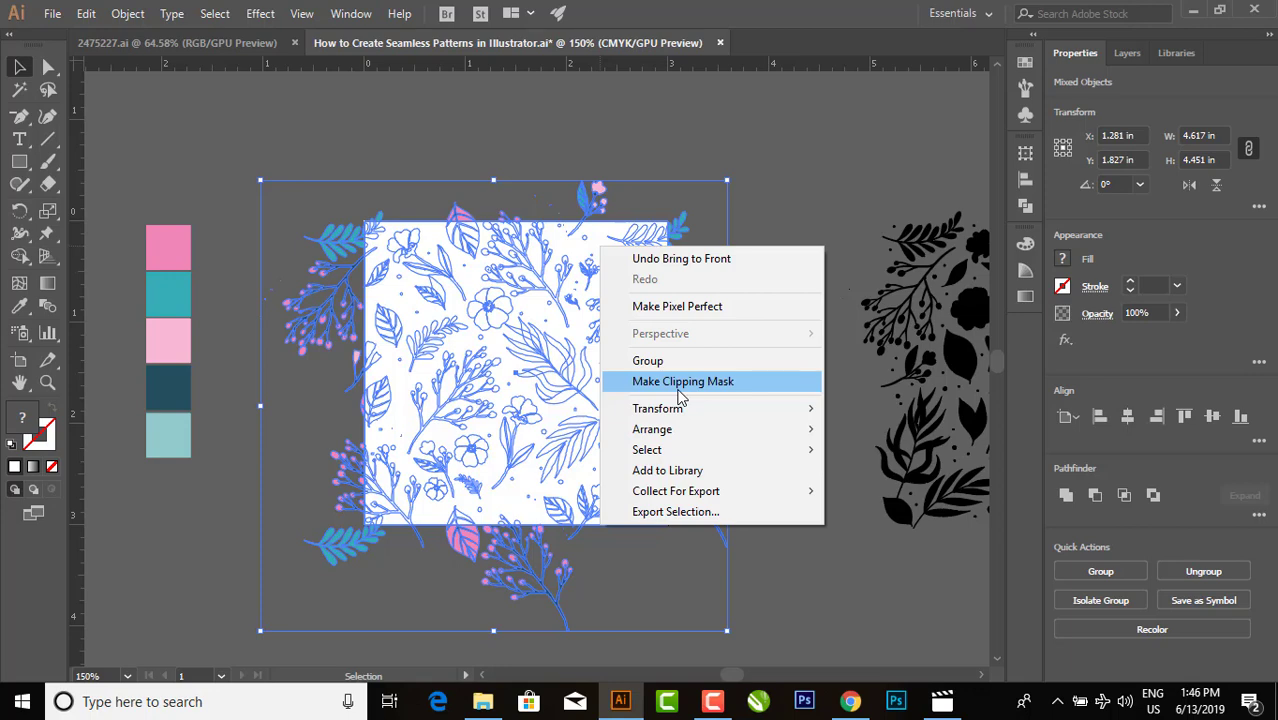
left_click(770, 95)
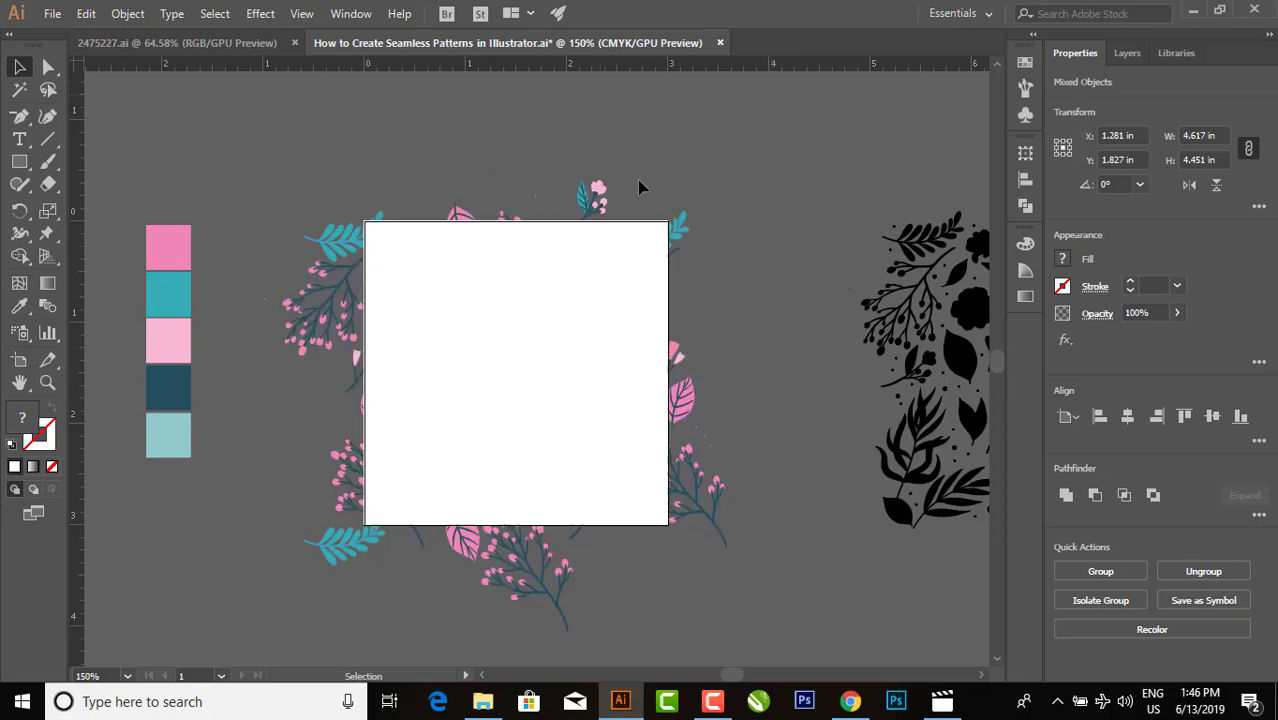
key("ctrl+z")
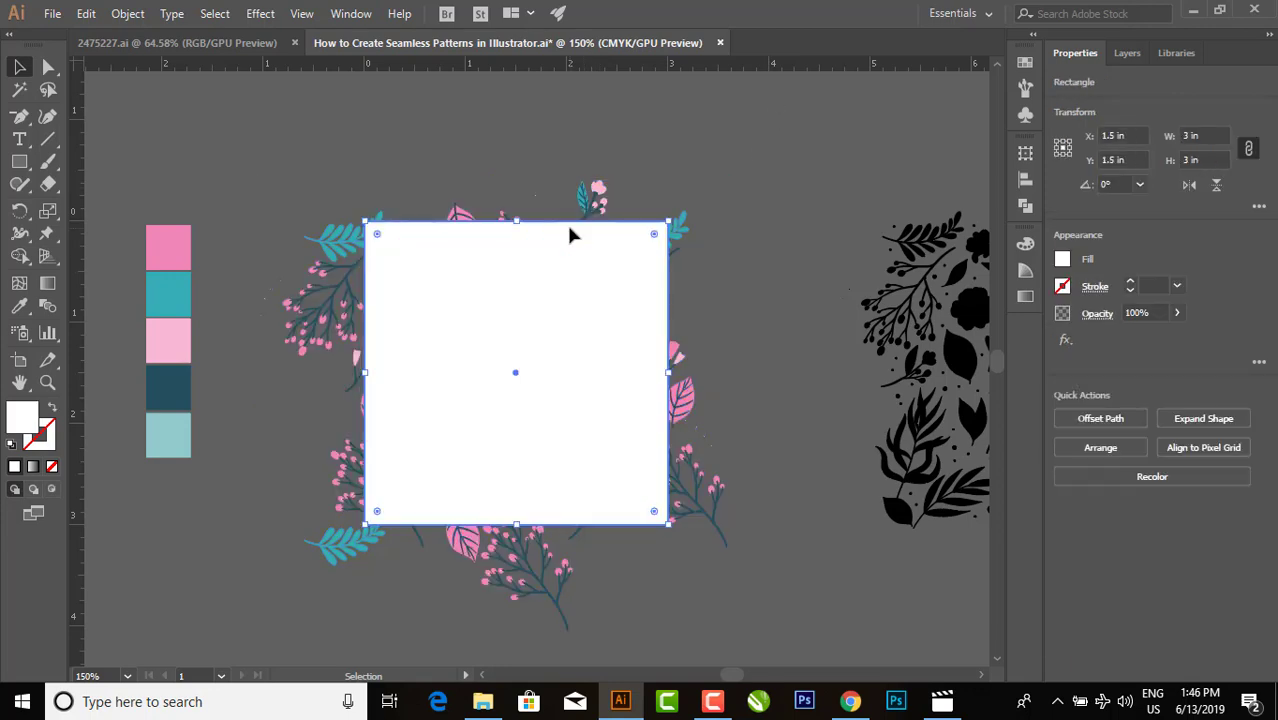
key("ctrl+z")
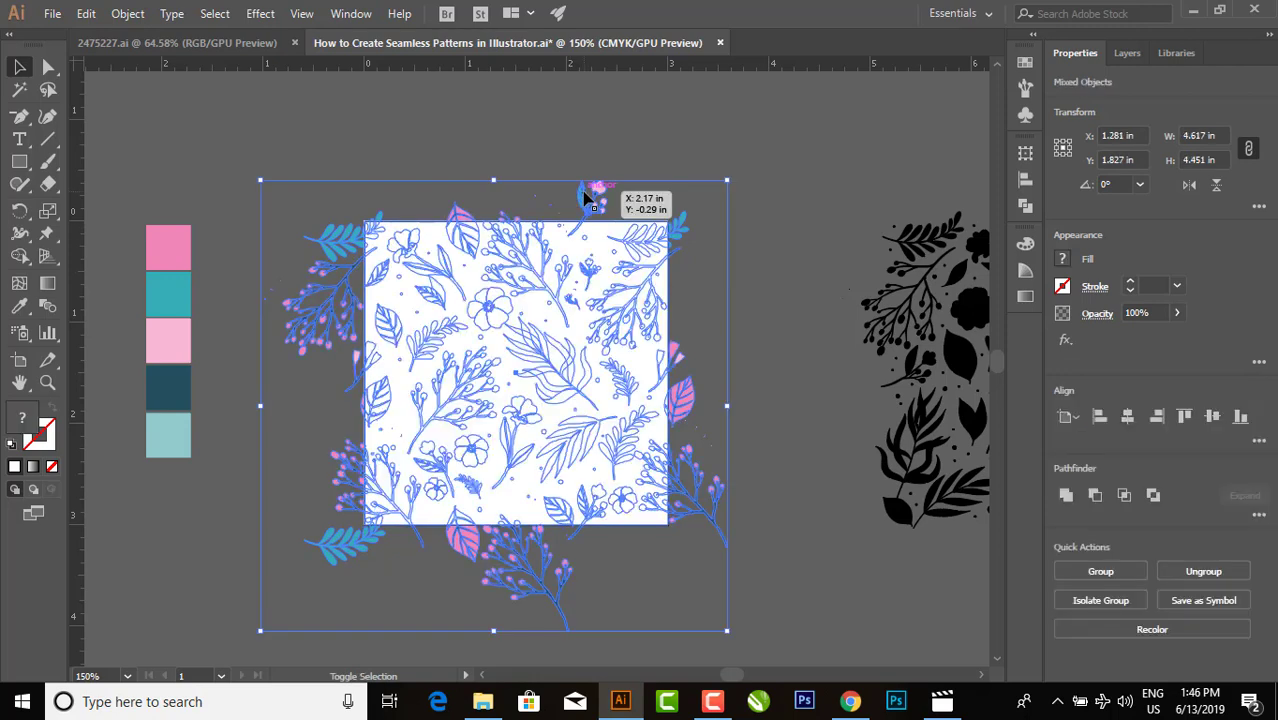
left_click_drag(597, 200, 572, 253)
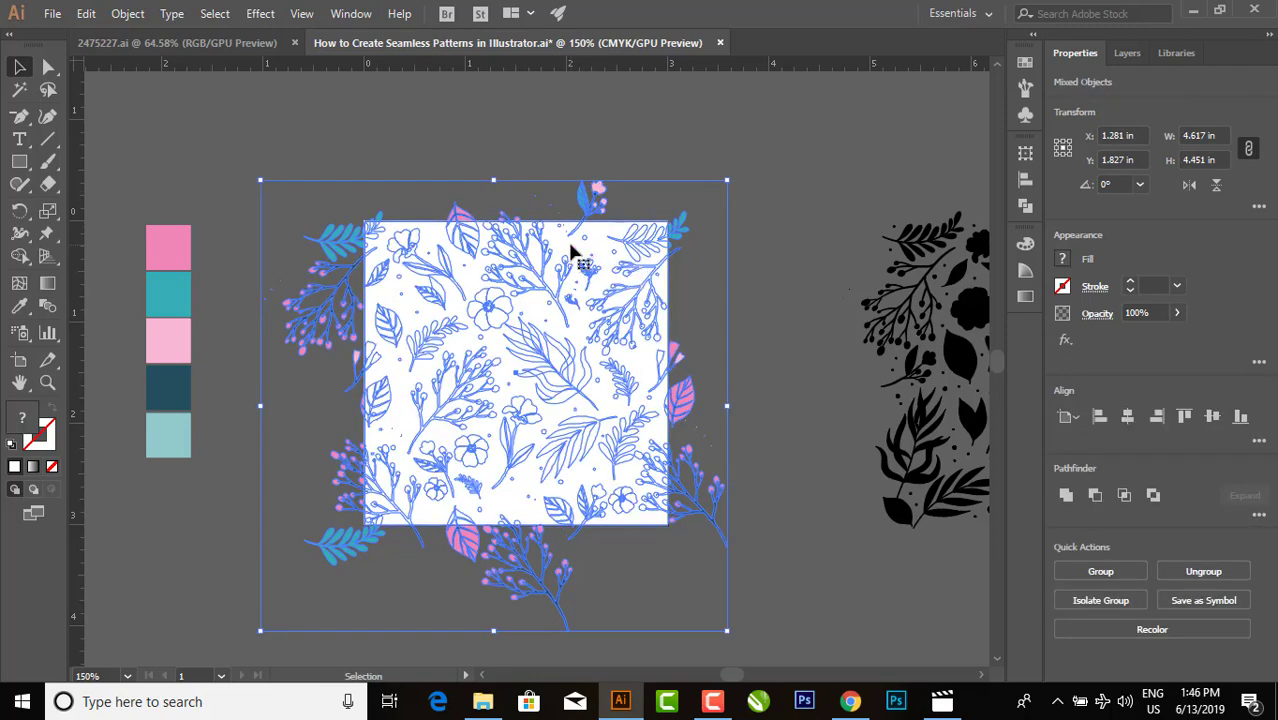
right_click(572, 253)
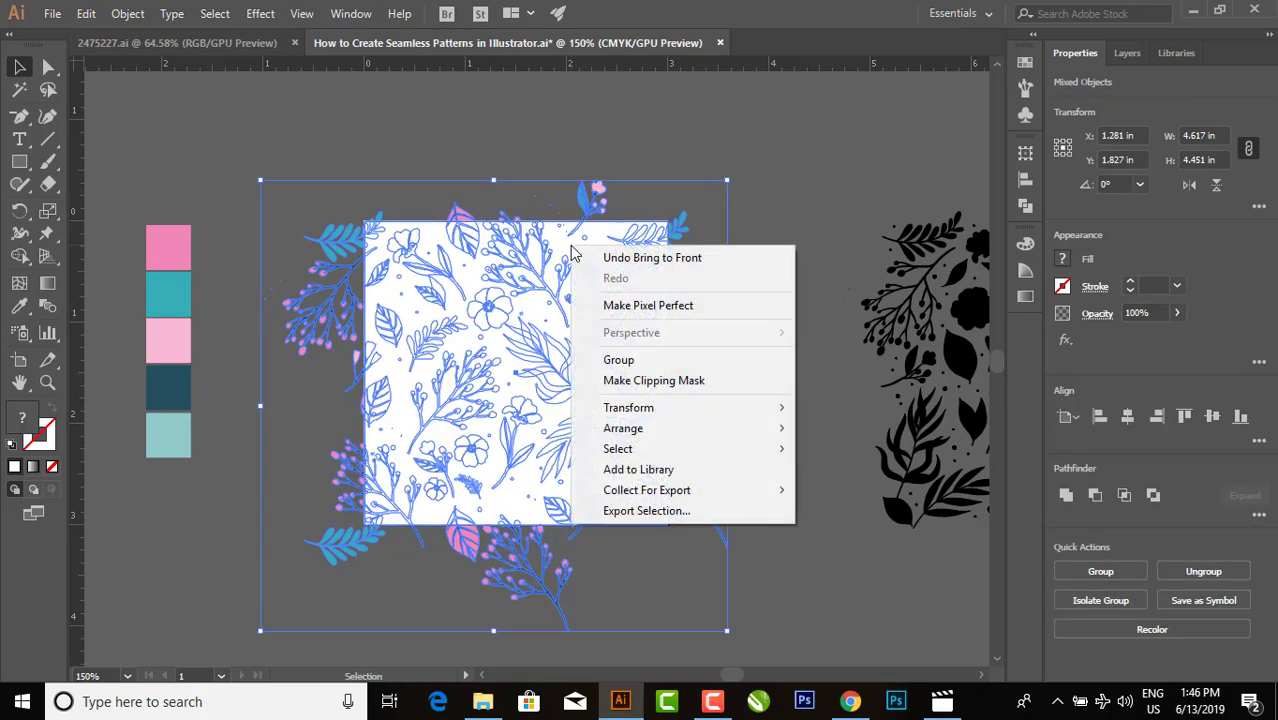
left_click(652, 381)
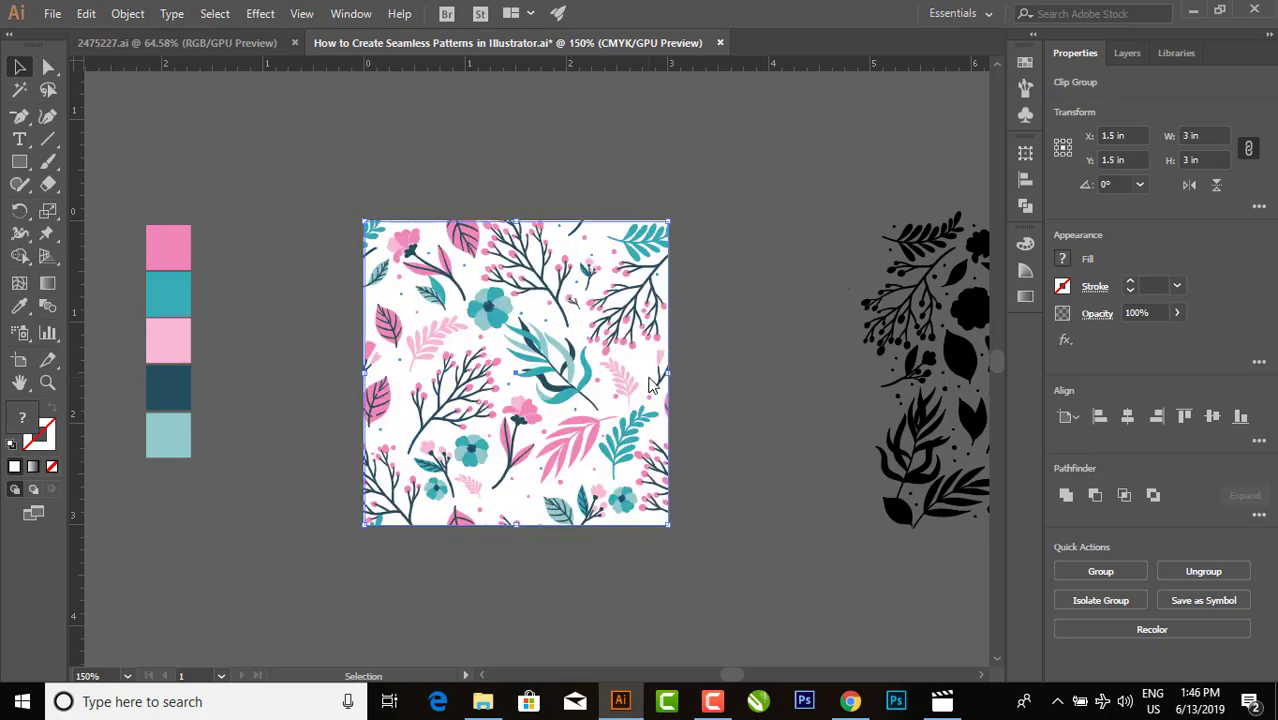
- Drag leaves onto the tile's top-left and top-right corners, then select all the tile artwork
left_click(582, 144)
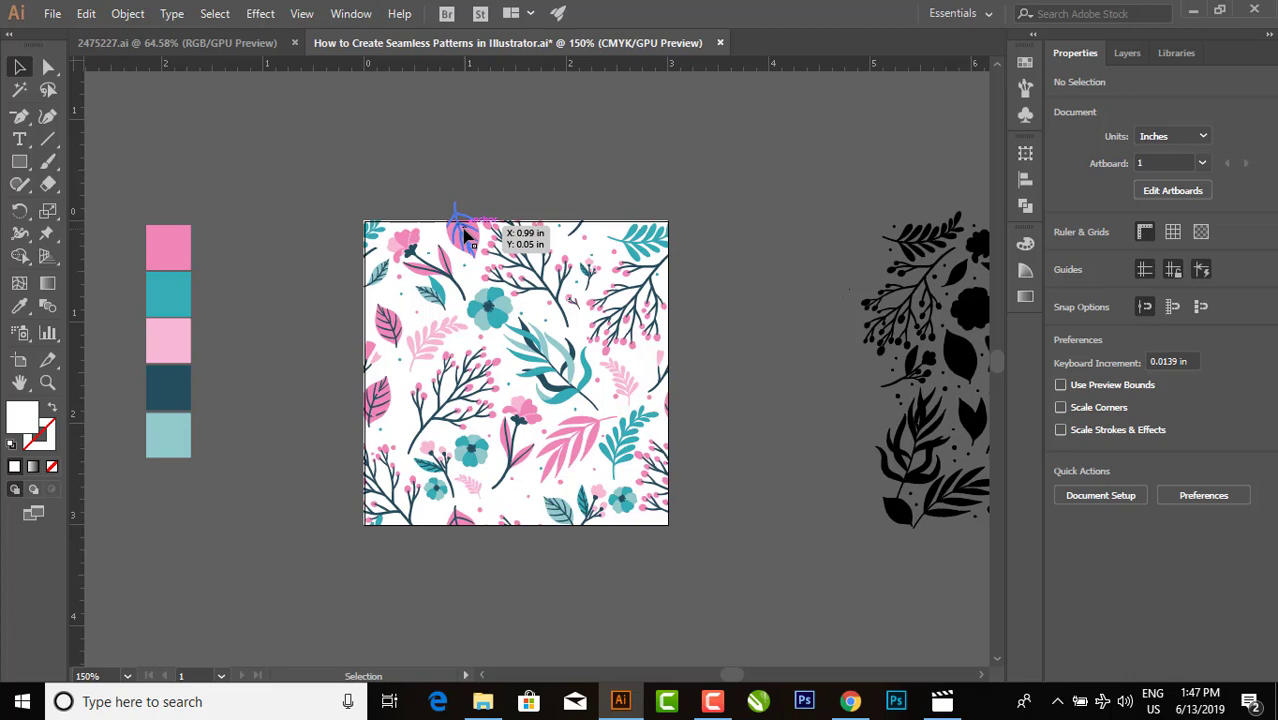
mouse_move(465, 236)
left_mouse_down()
mouse_move(383, 235)
mouse_move(680, 240)
left_mouse_up()
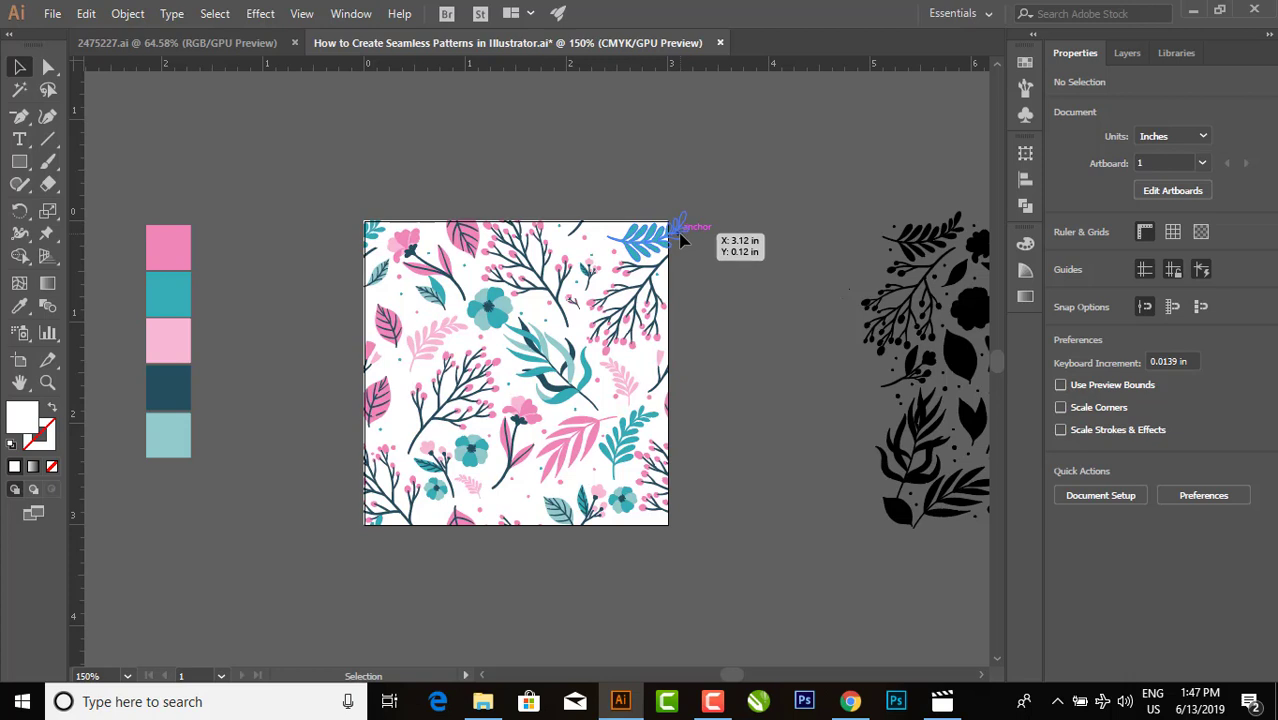
left_click_drag(680, 240, 680, 240)
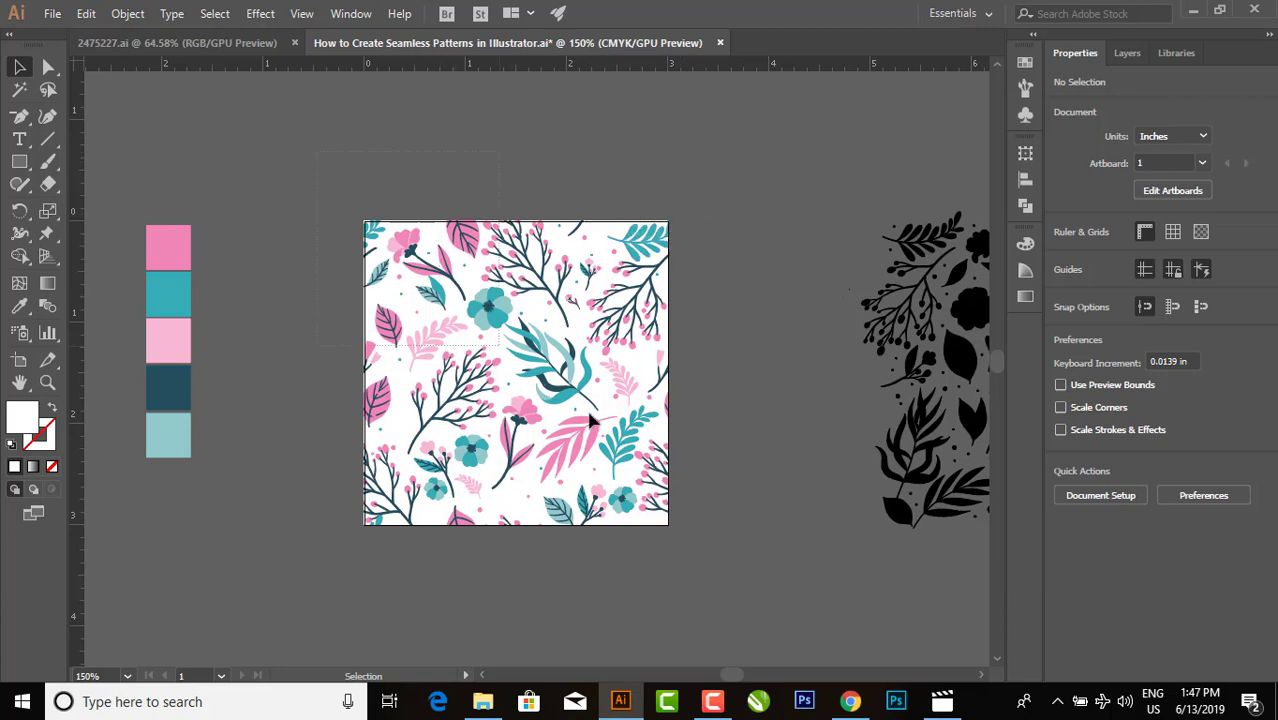
key("ctrl+a")
key("ctrl+minus")
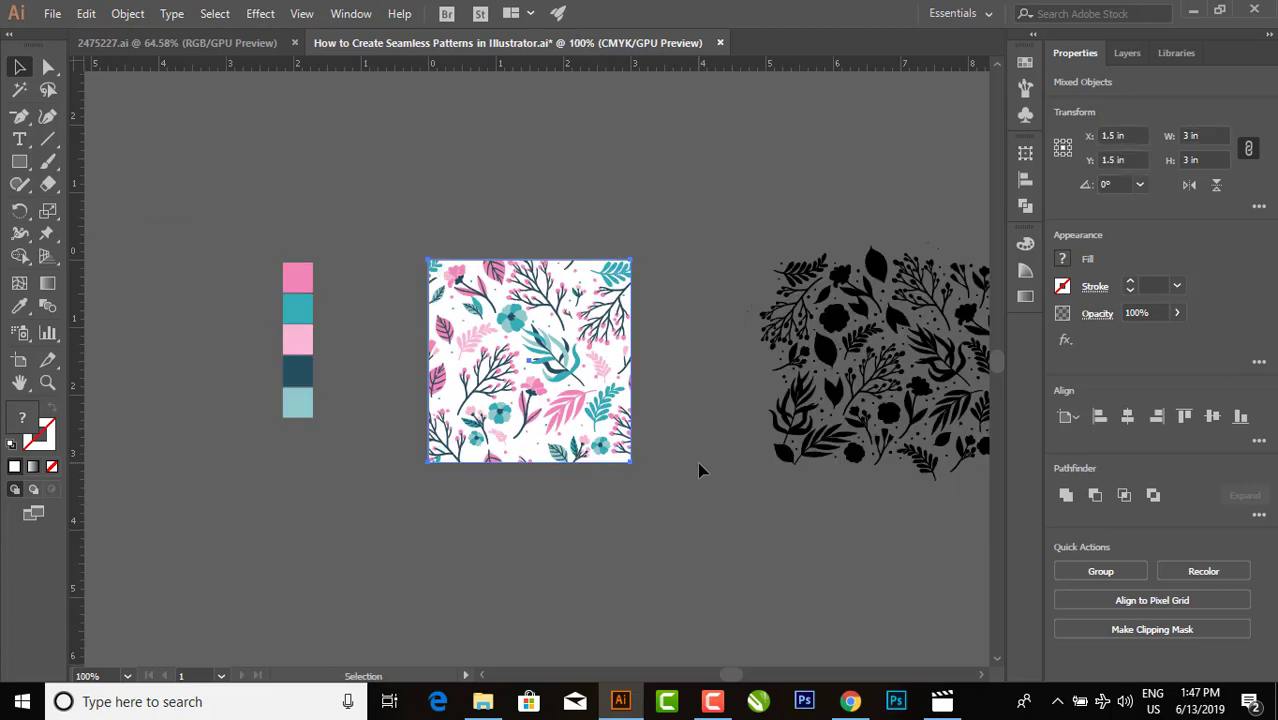
- Alt-drag the clipped floral tile straight up to place a duplicate above it
mouse_move(576, 292)
left_mouse_down()
mouse_move(589, 102)
mouse_move(600, 186)
left_mouse_up()
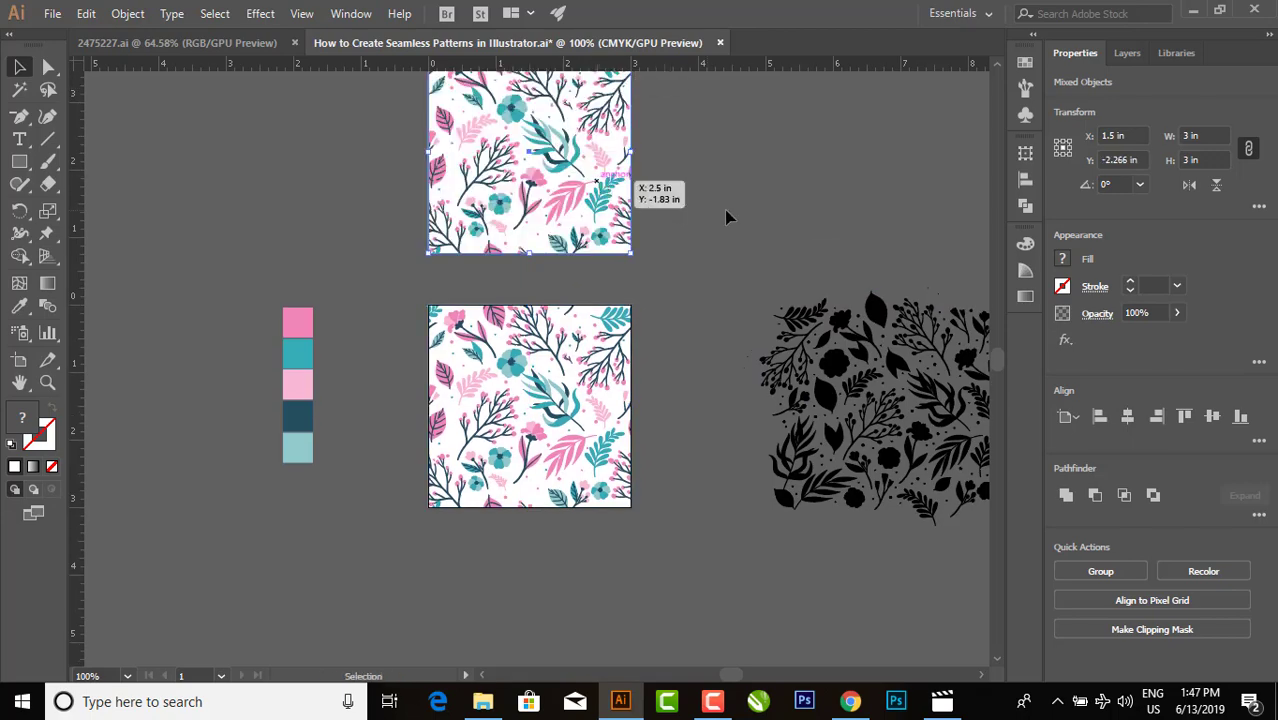
scroll(997, 362, "up", 3)
mouse_move(997, 362)
left_mouse_down()
mouse_move(997, 345)
mouse_move(993, 358)
left_mouse_up()
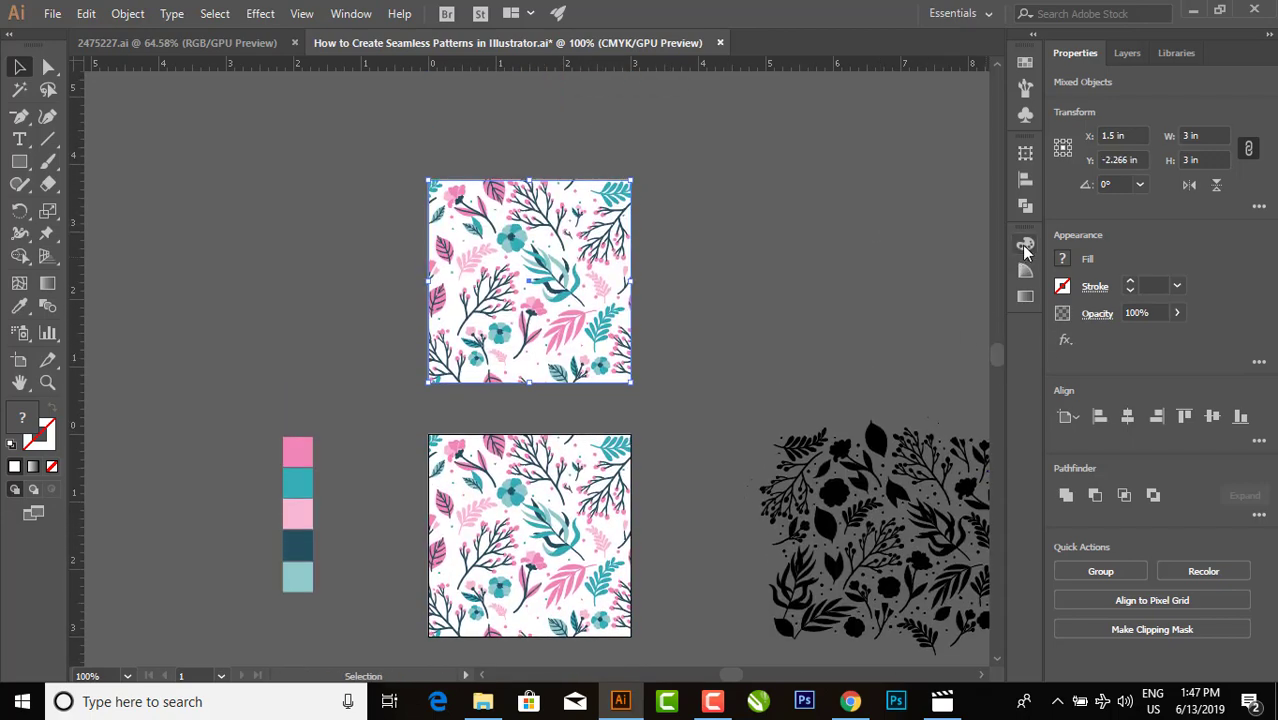
left_click(1026, 206)
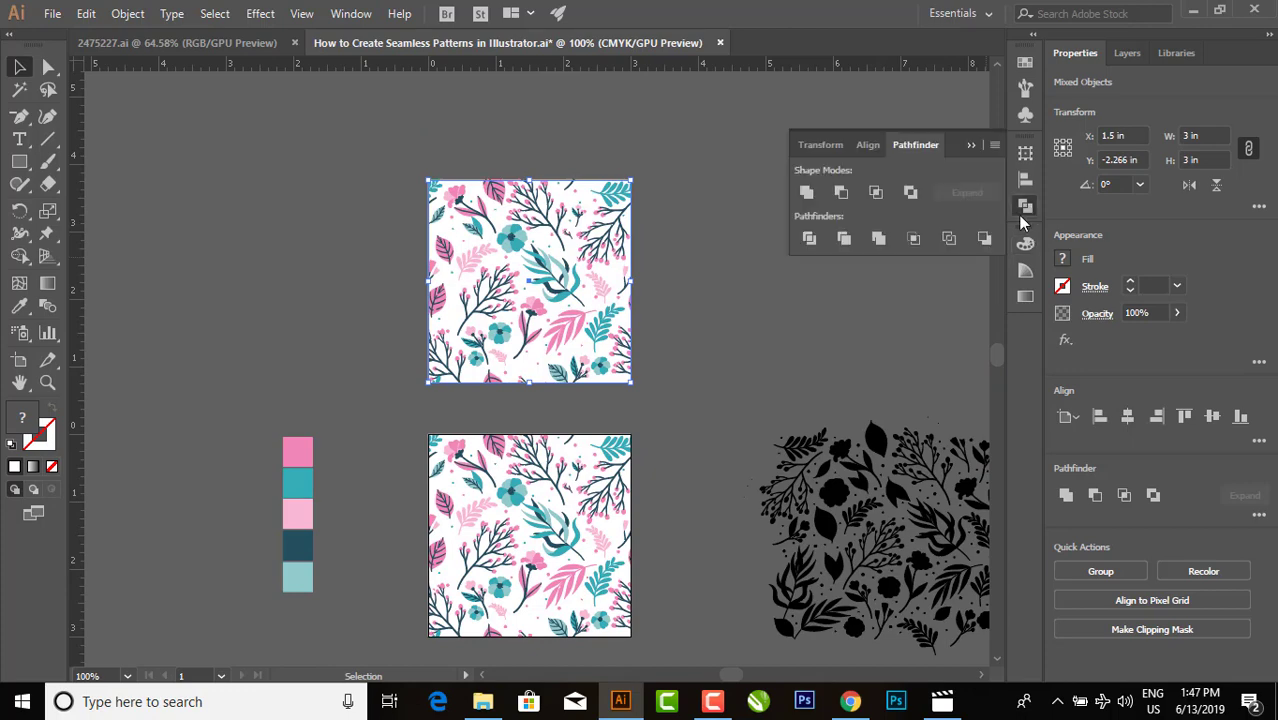
- Apply Pathfinder Crop to the duplicate tile, trimming it to a 3 × 3 in group
left_click(355, 14)
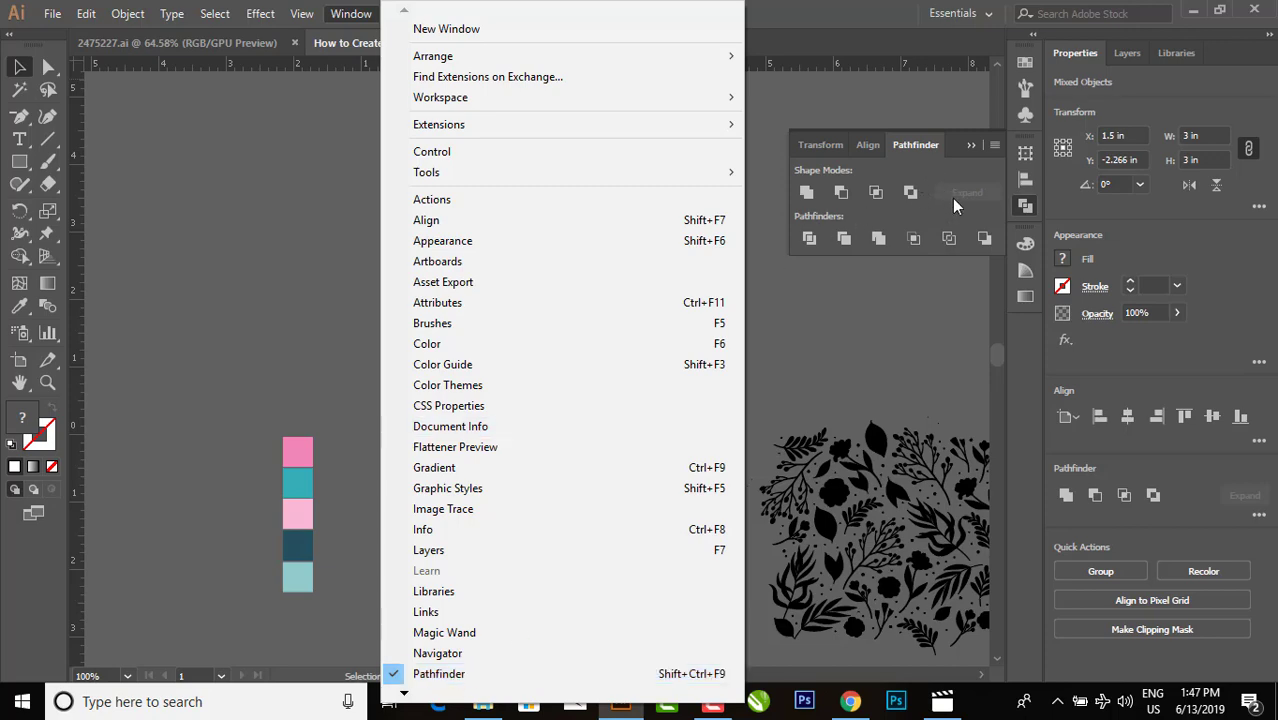
left_click(934, 225)
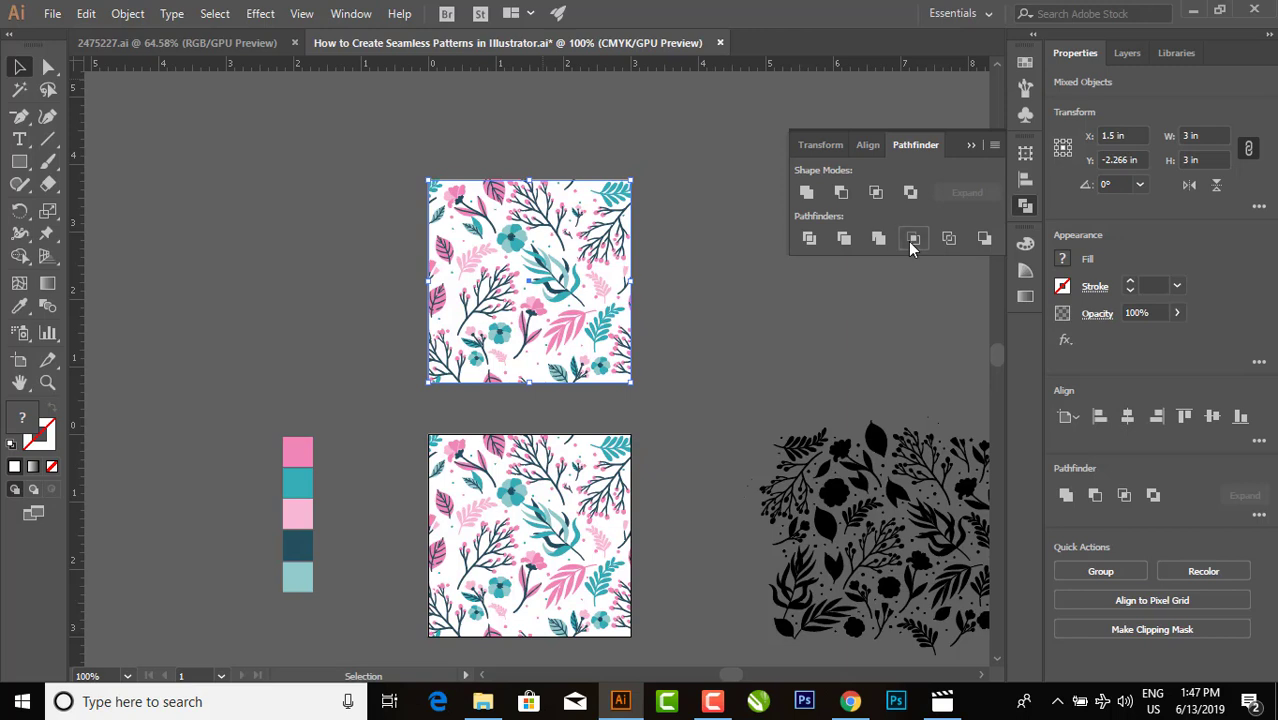
left_click(910, 240)
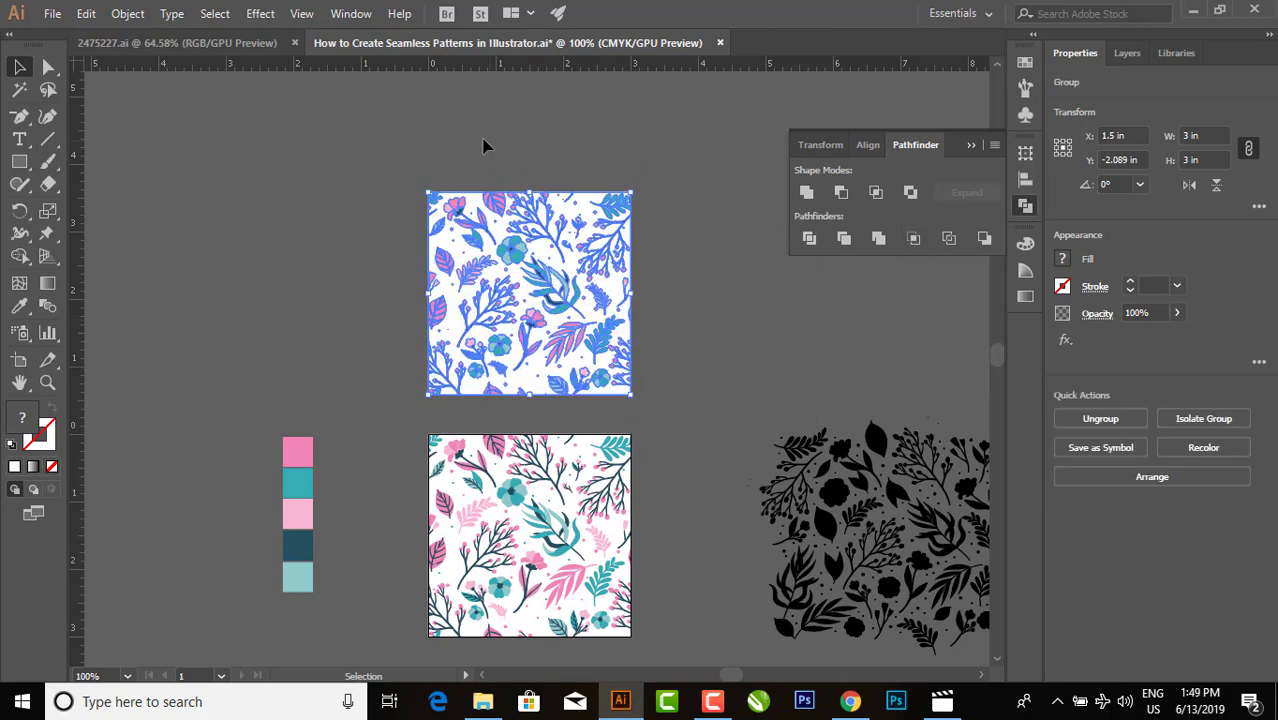
left_click(480, 147)
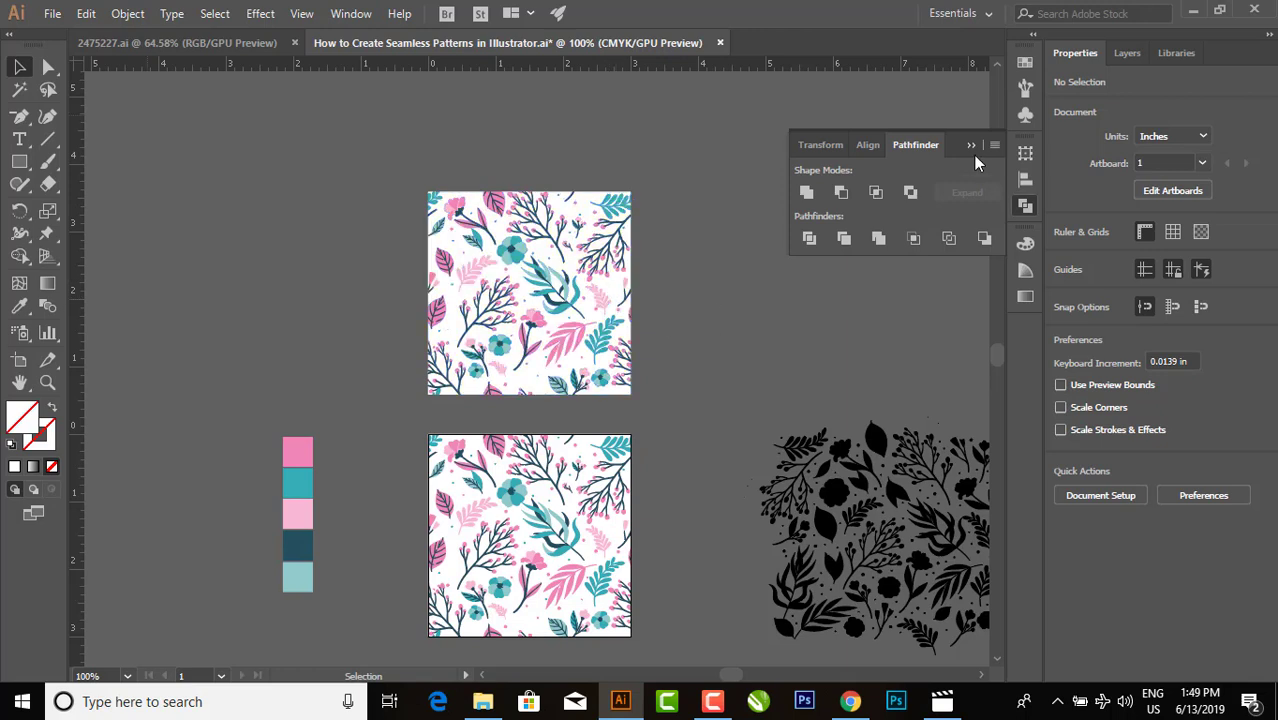
left_click(650, 208)
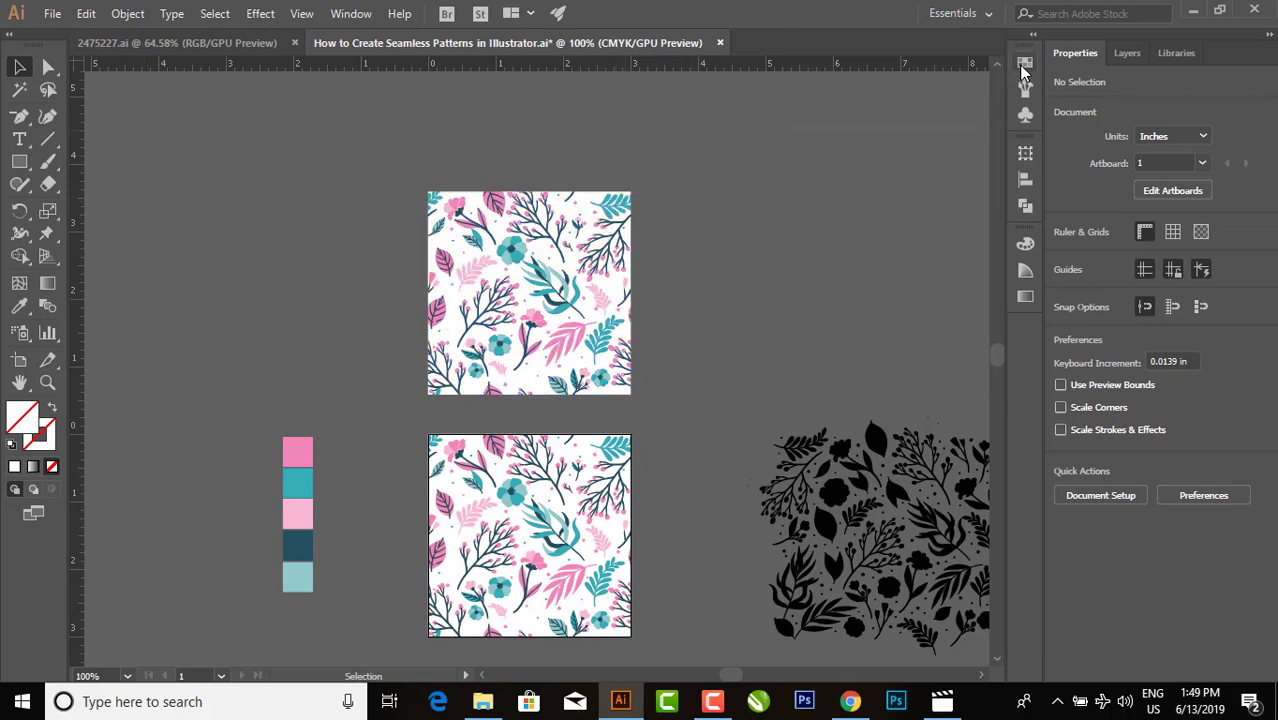
- Drag the cropped pink-and-teal tile into the enlarged Swatches panel as a pattern swatch
left_click(1025, 87)
left_click_drag(824, 182, 847, 320)
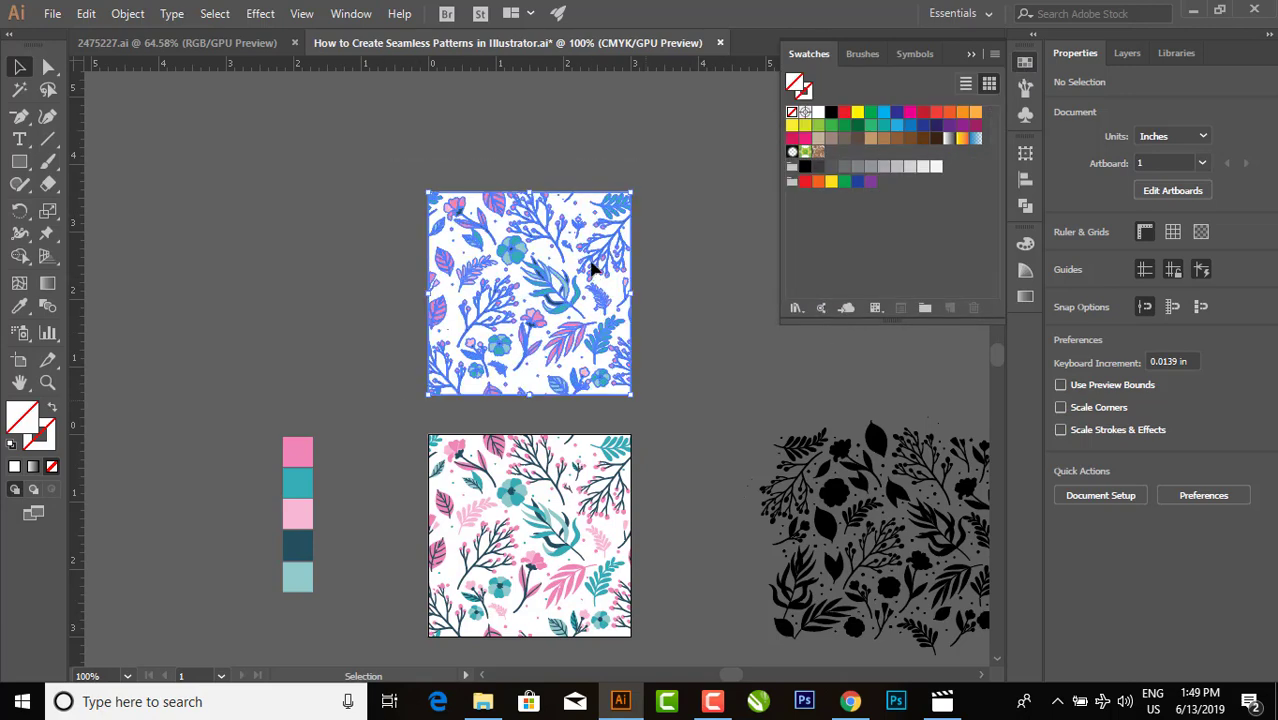
left_click_drag(590, 257, 846, 241)
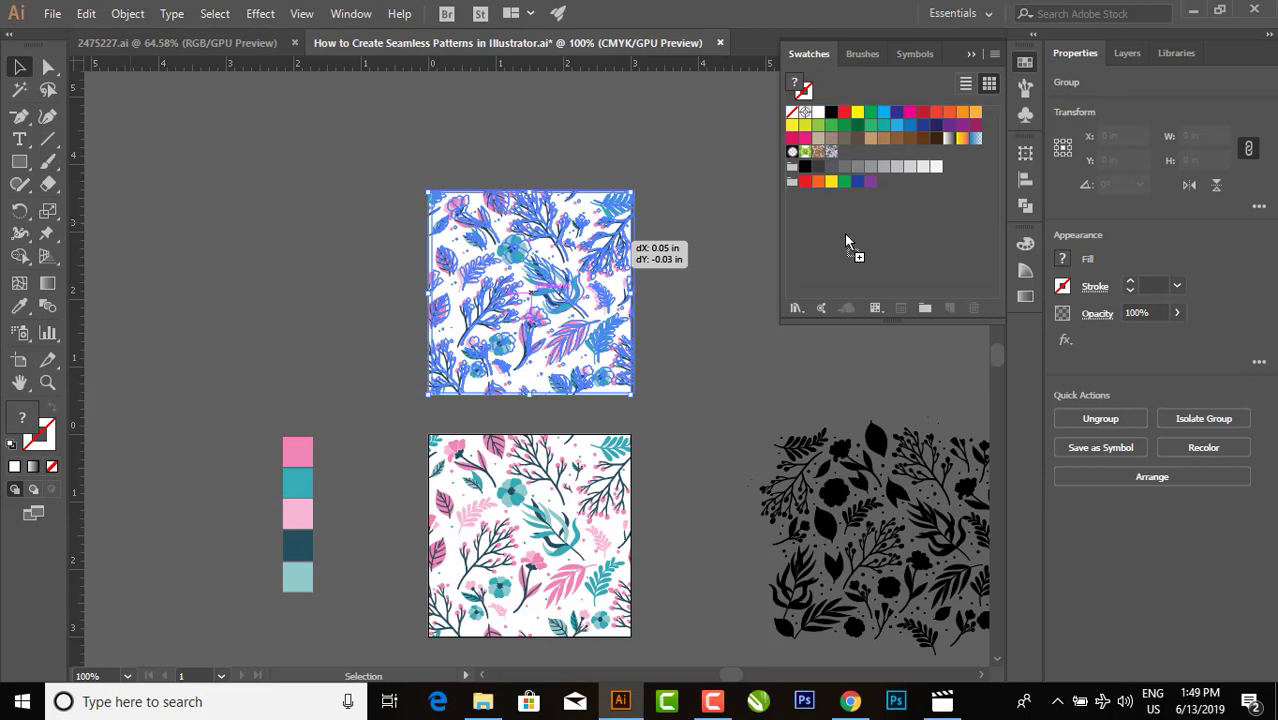
left_click(696, 288)
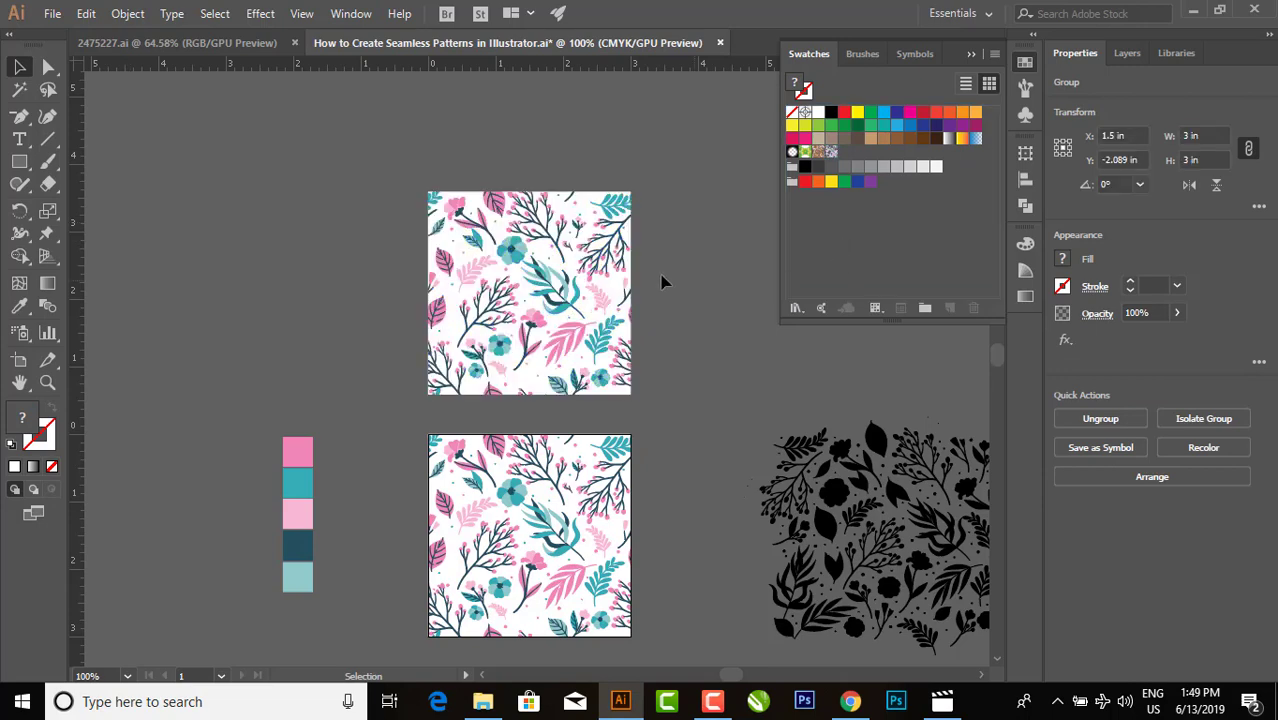
left_click_drag(697, 268, 347, 228)
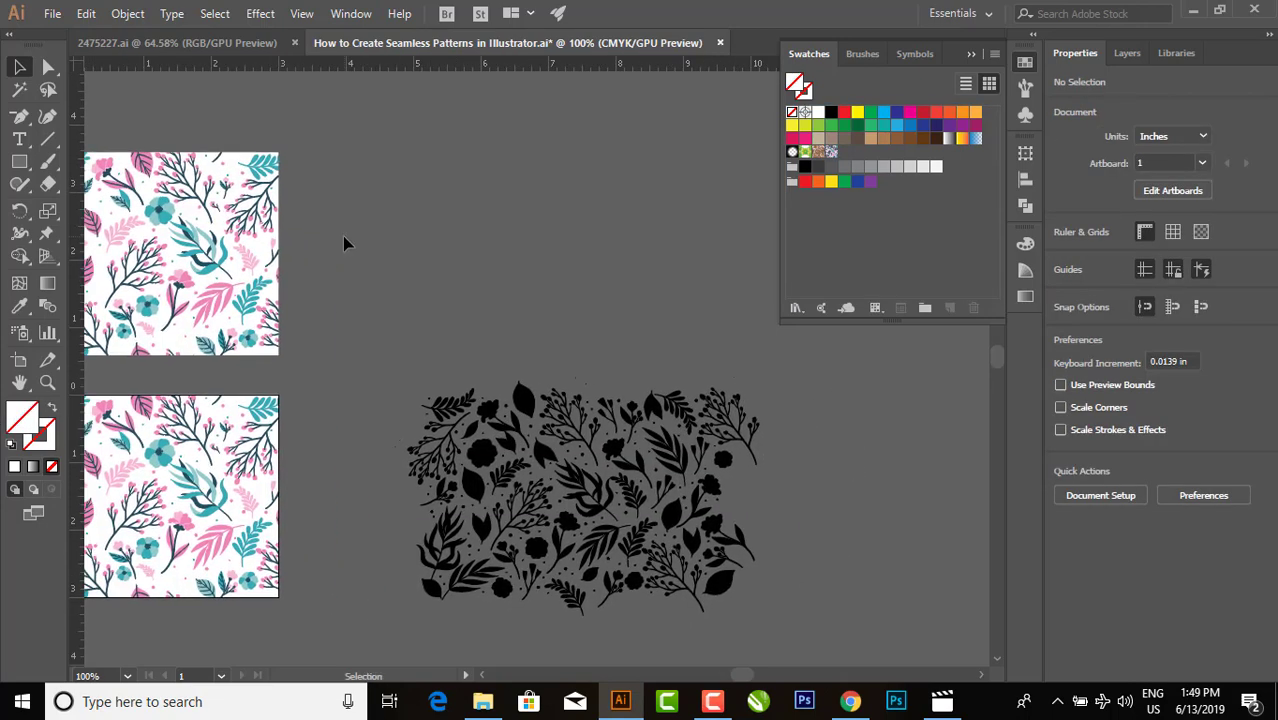
- Draw a wide 5.5 × 3.347 in rectangle filled with the floral pattern swatch
left_click(19, 161)
left_click_drag(345, 137, 716, 362)
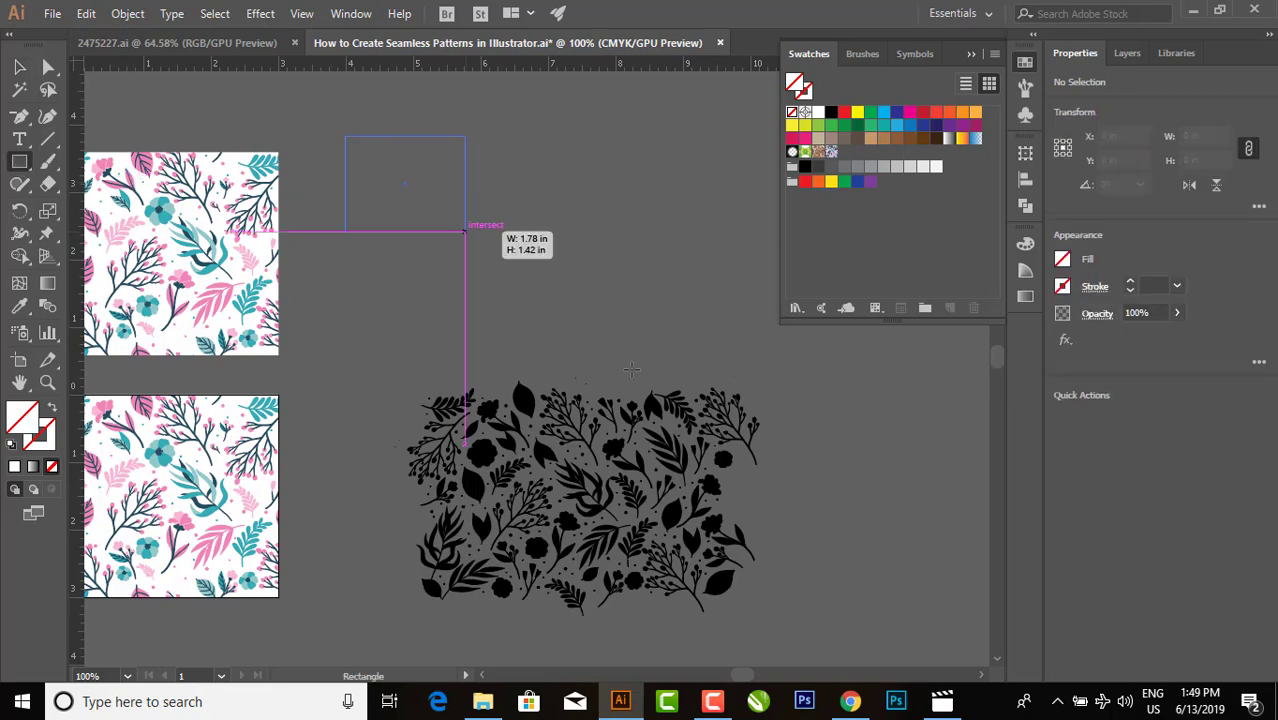
left_click(831, 151)
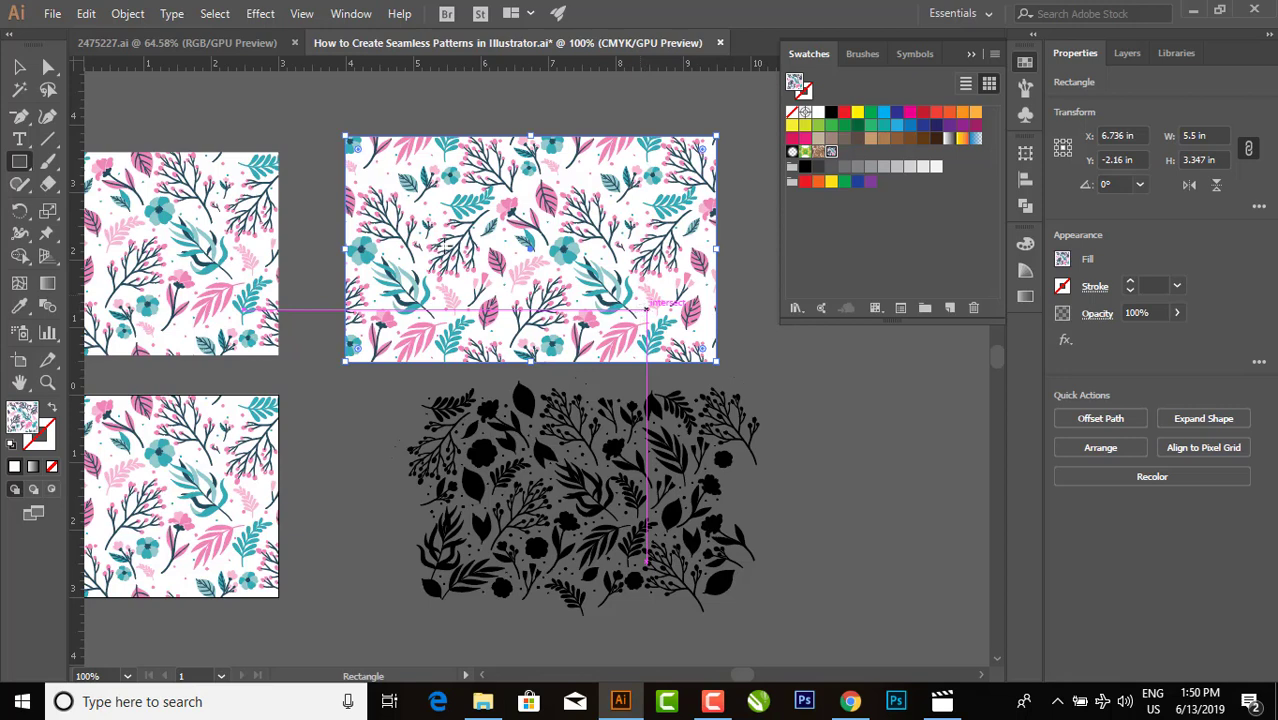
left_click(17, 73)
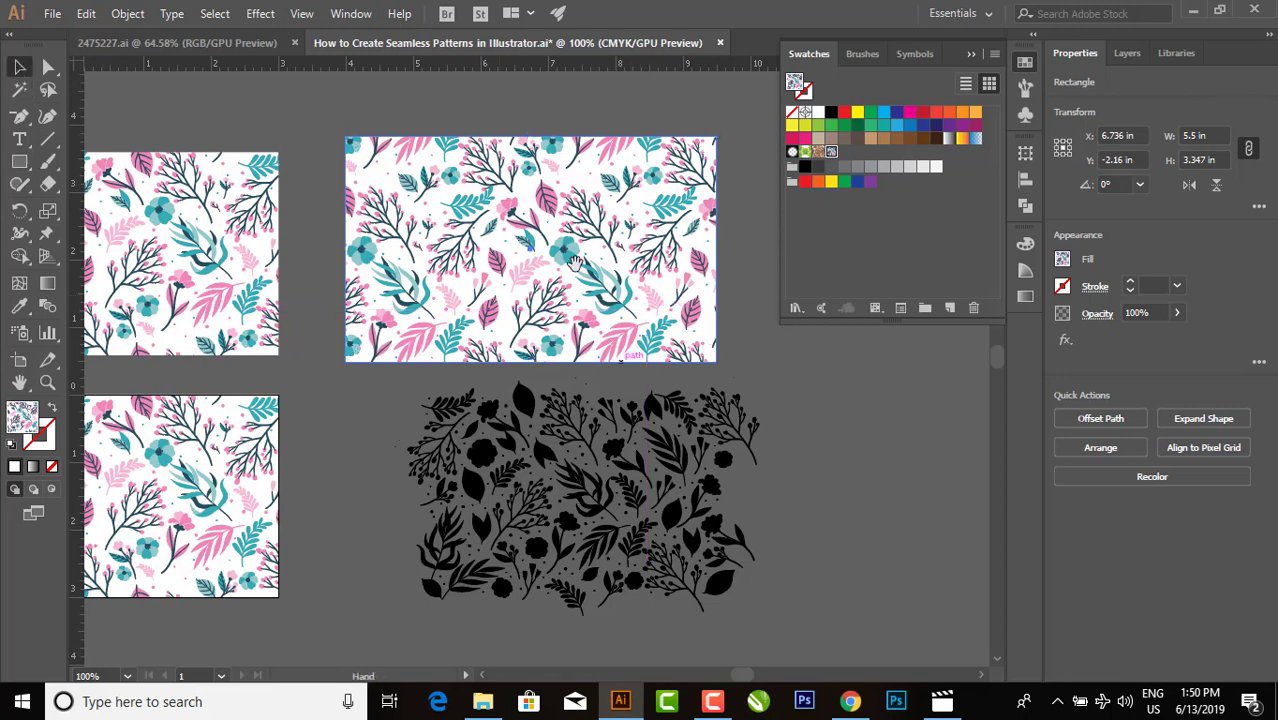
left_click_drag(510, 315, 213, 320)
- Draw a tall 3 × 4.317 in pattern-filled rectangle beside the wide one
key("m")
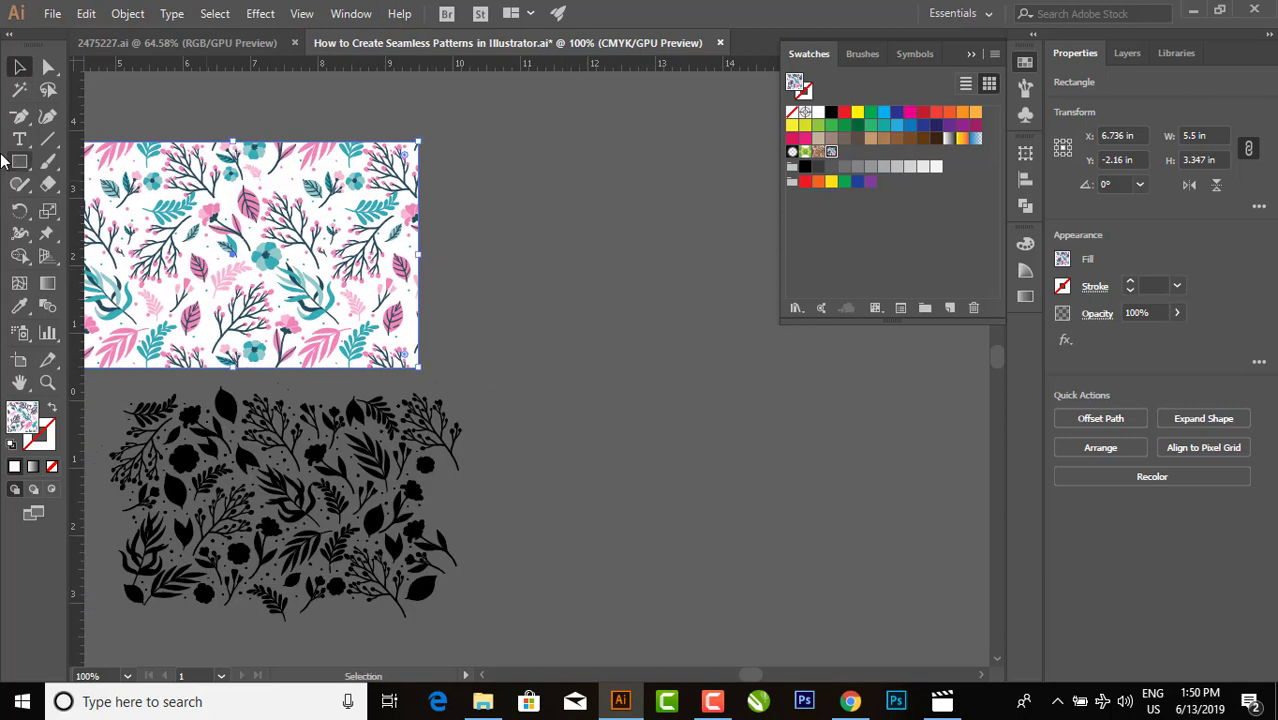
left_click_drag(491, 126, 695, 418)
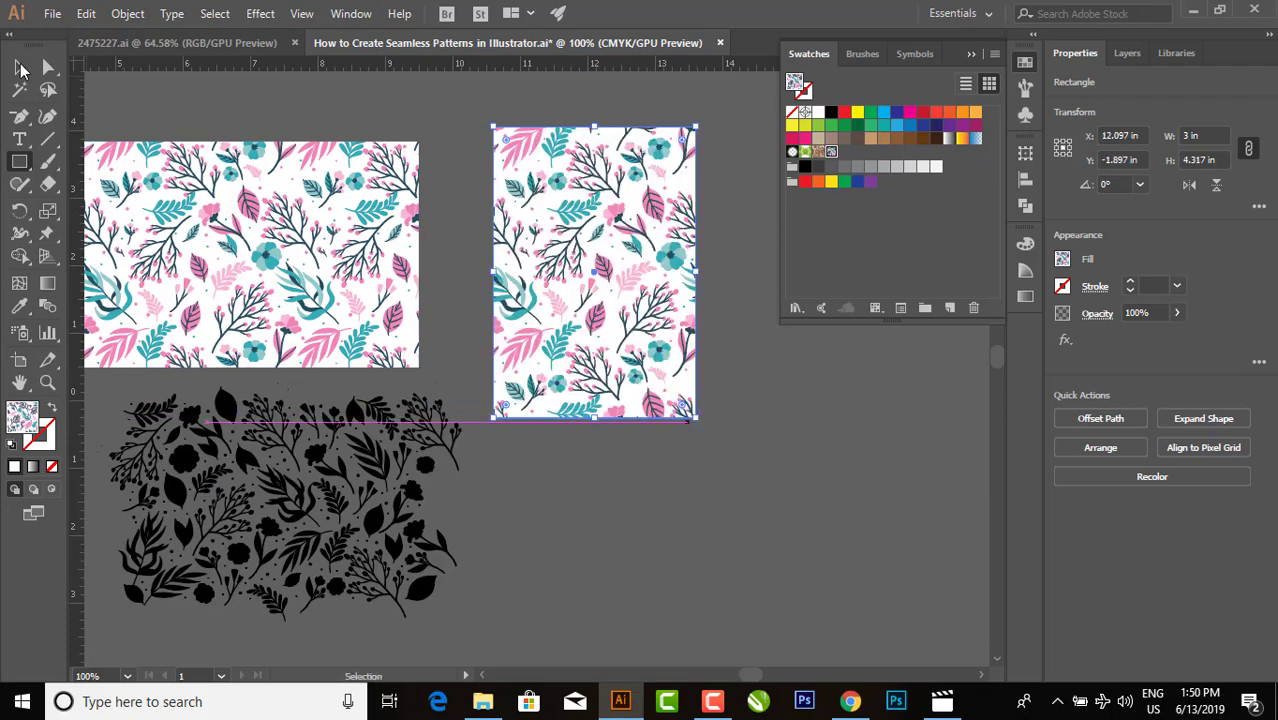
left_click(19, 67)
scroll(490, 290, "left", 5)
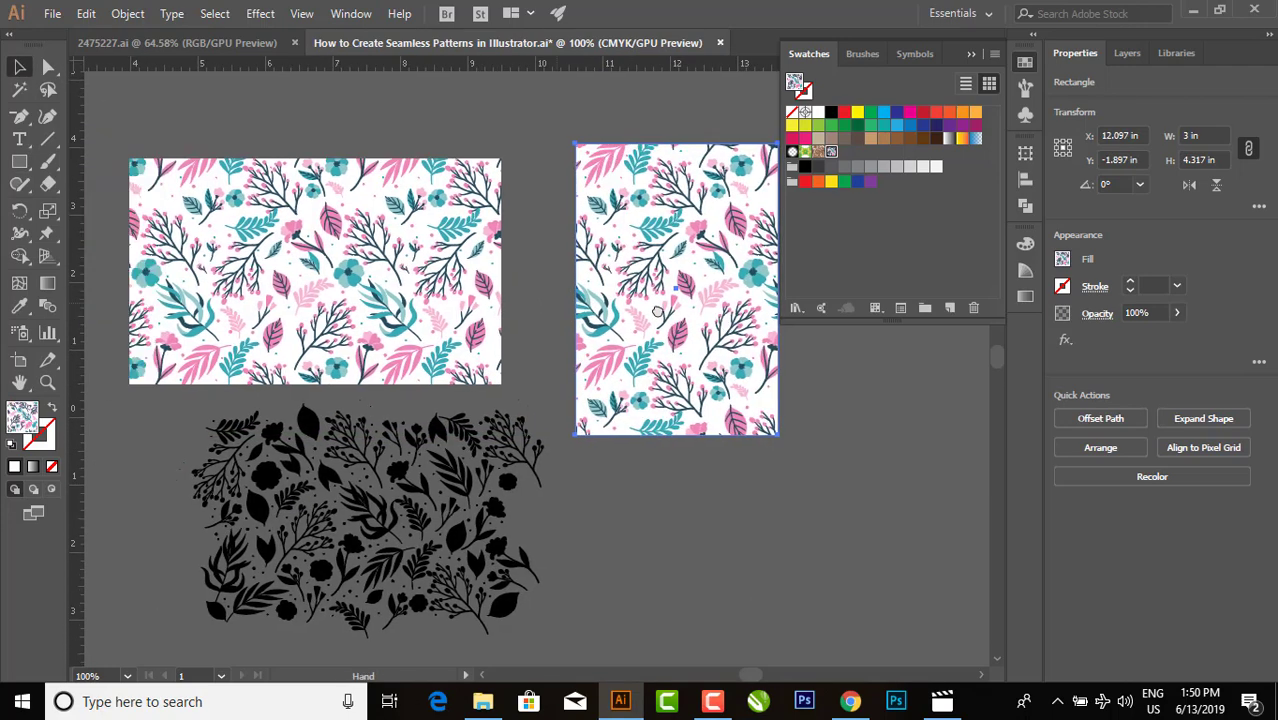
left_click(492, 276)
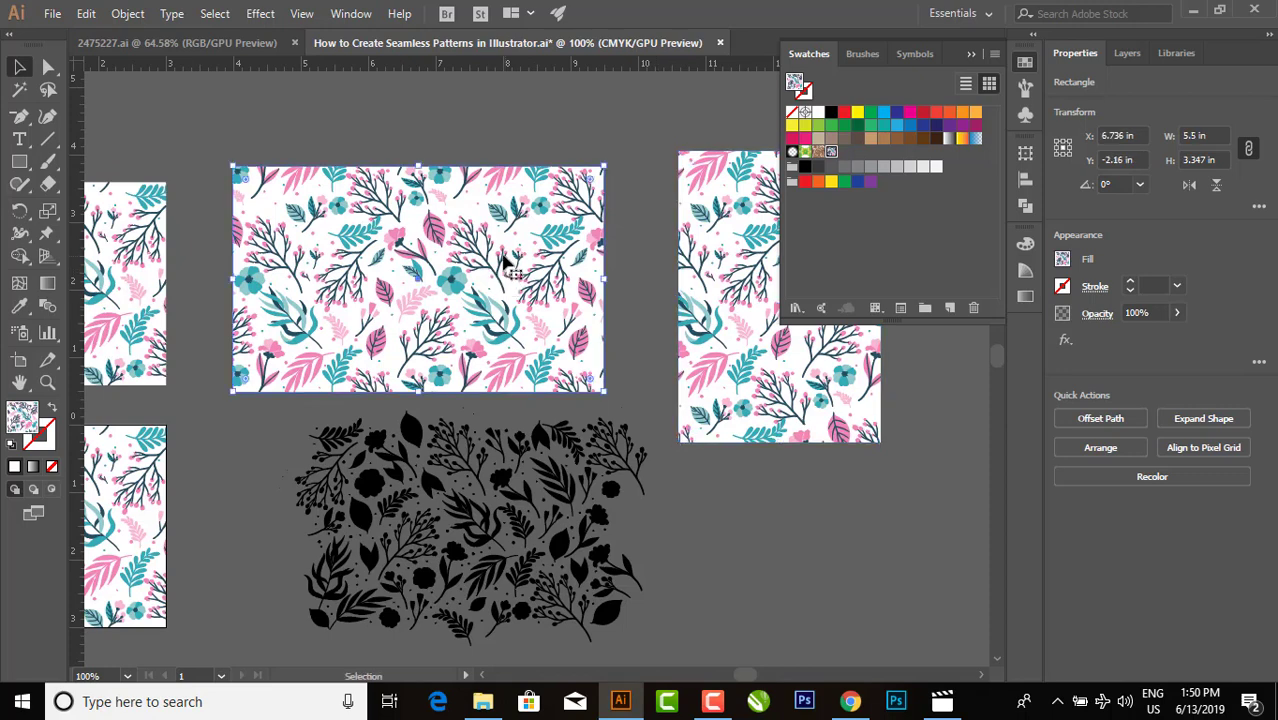
- In the Scale dialog, uncheck Transform Objects and preview the pattern at 150%
right_click(514, 250)
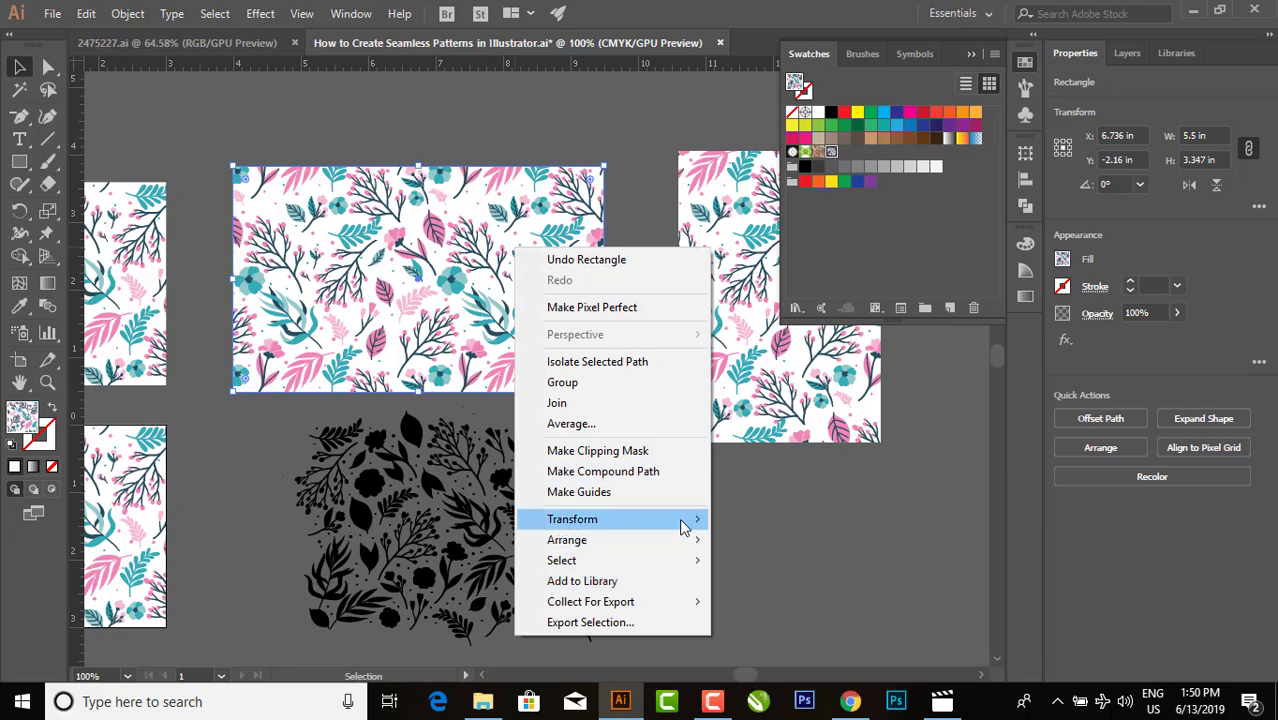
left_click(765, 607)
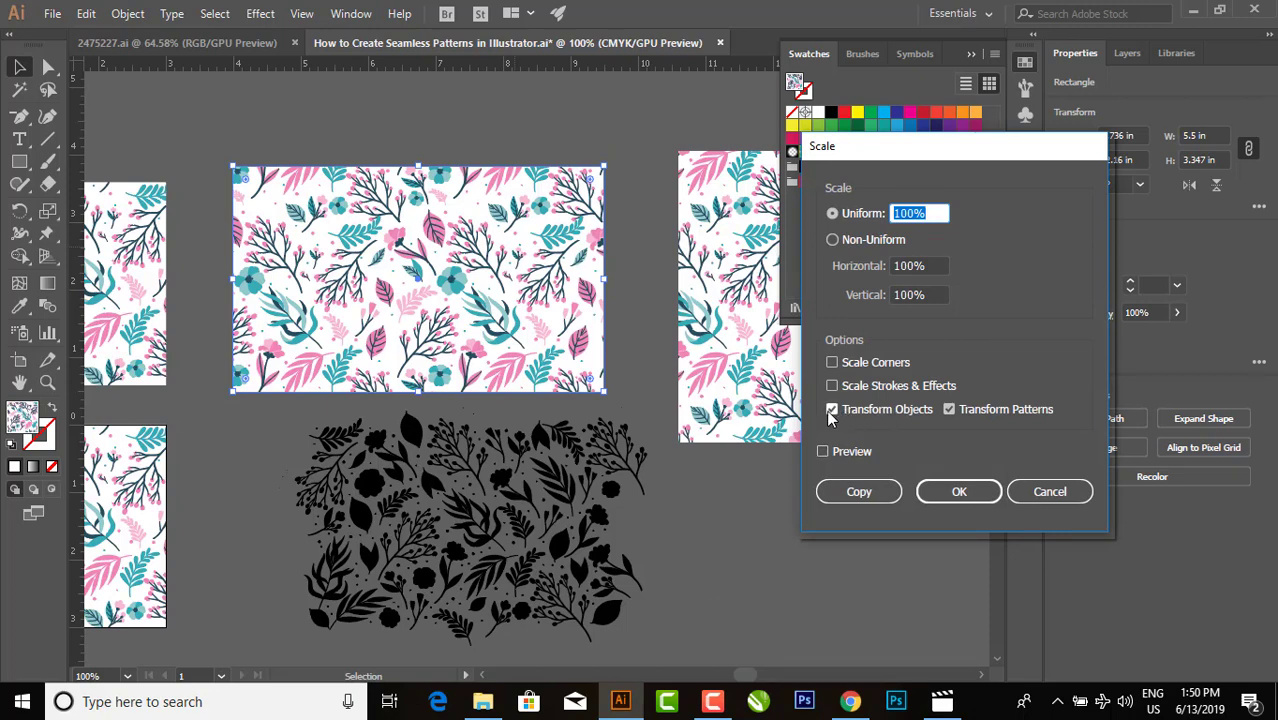
left_click(831, 410)
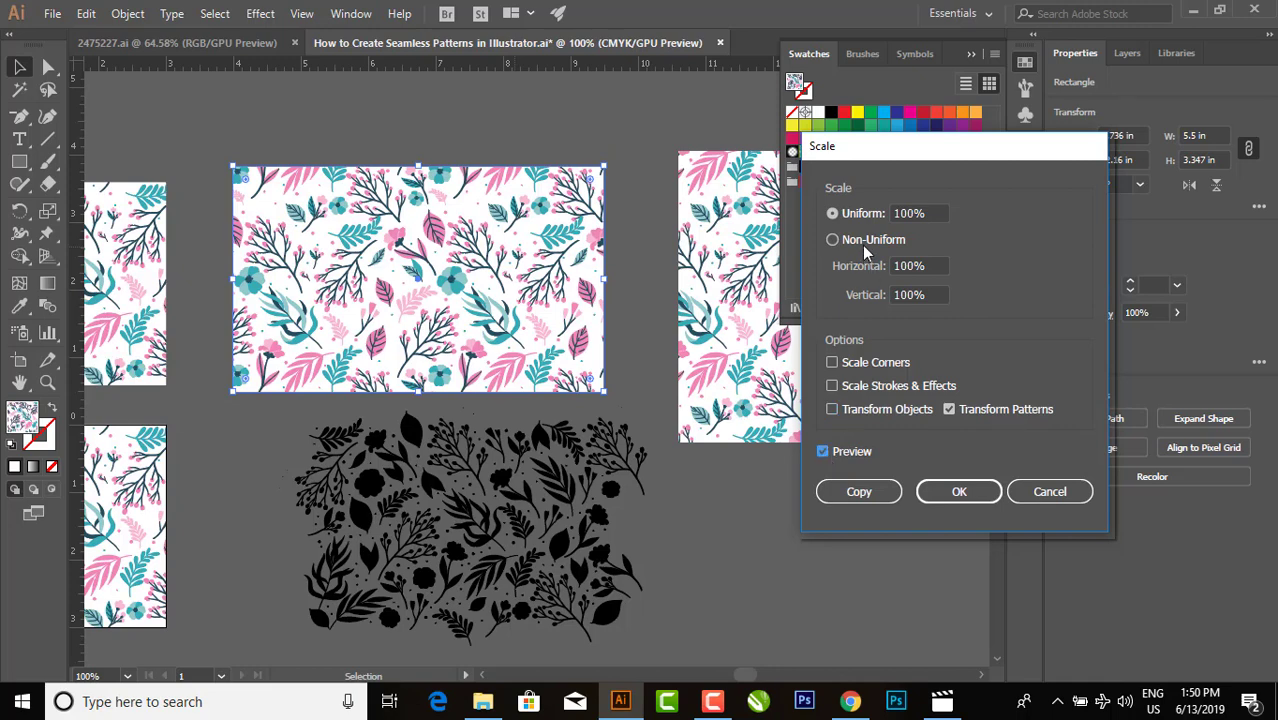
key("Tab")
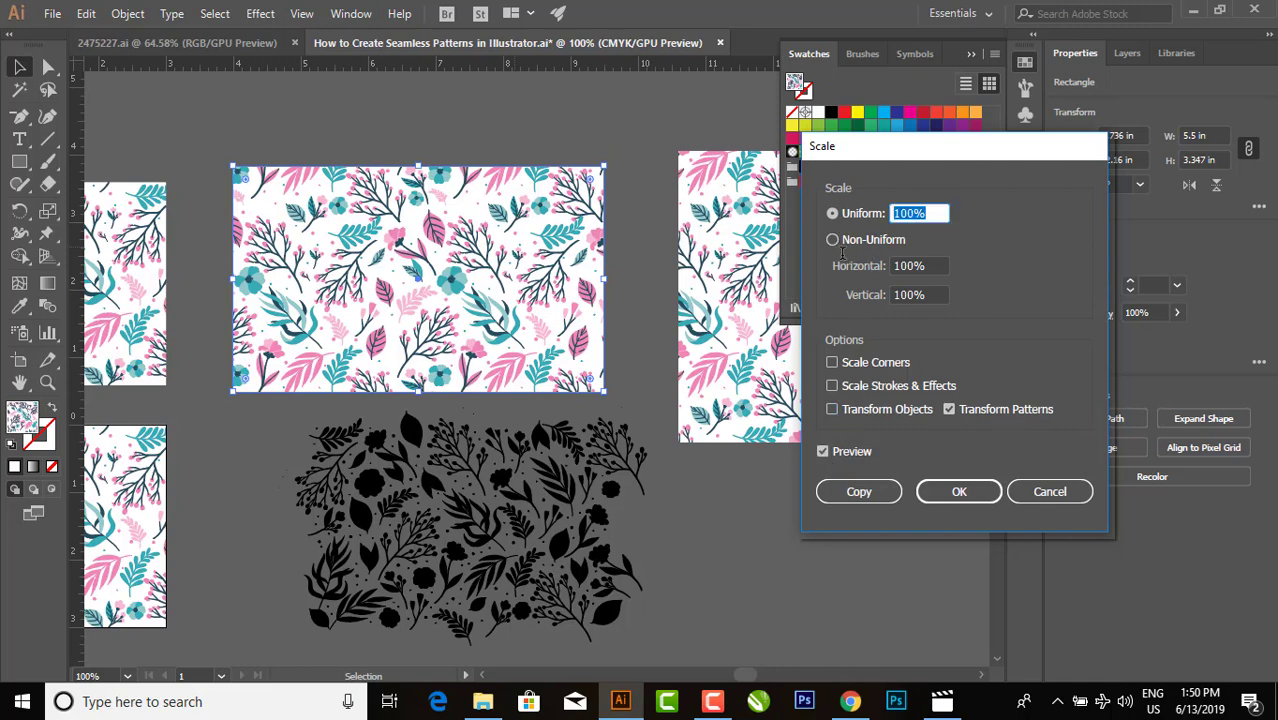
type("150")
left_click(822, 452)
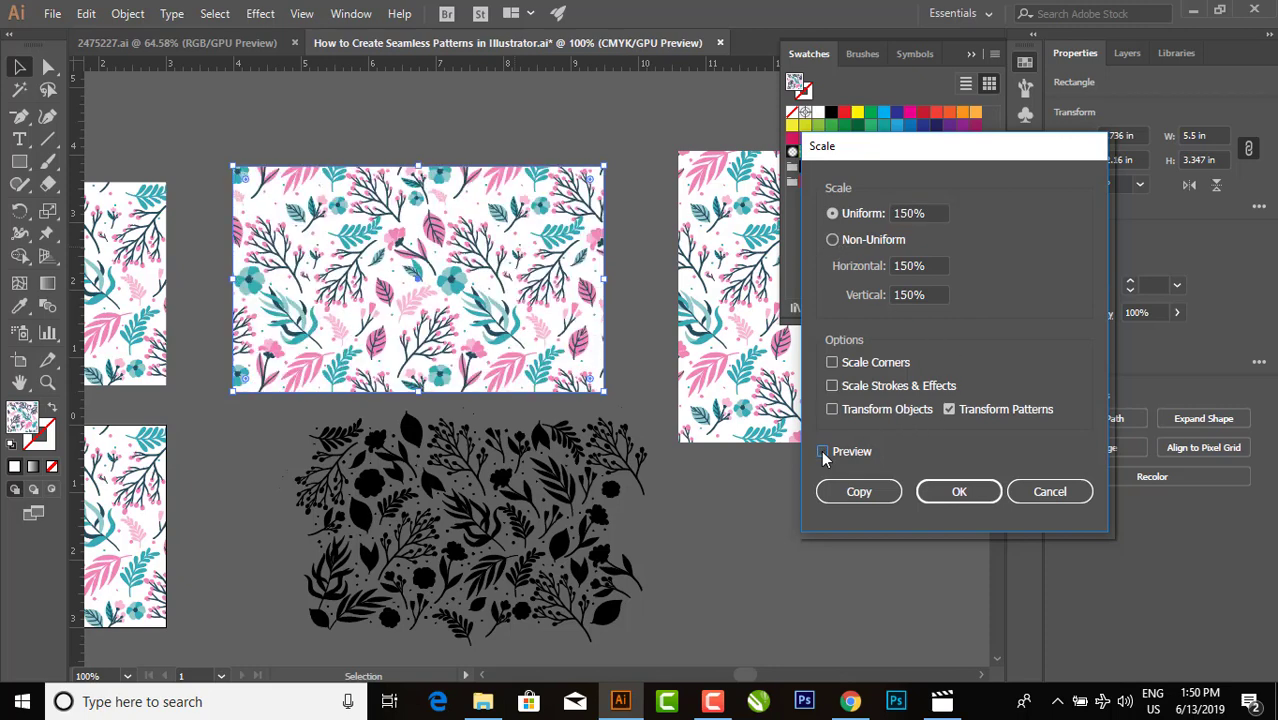
left_click(822, 452)
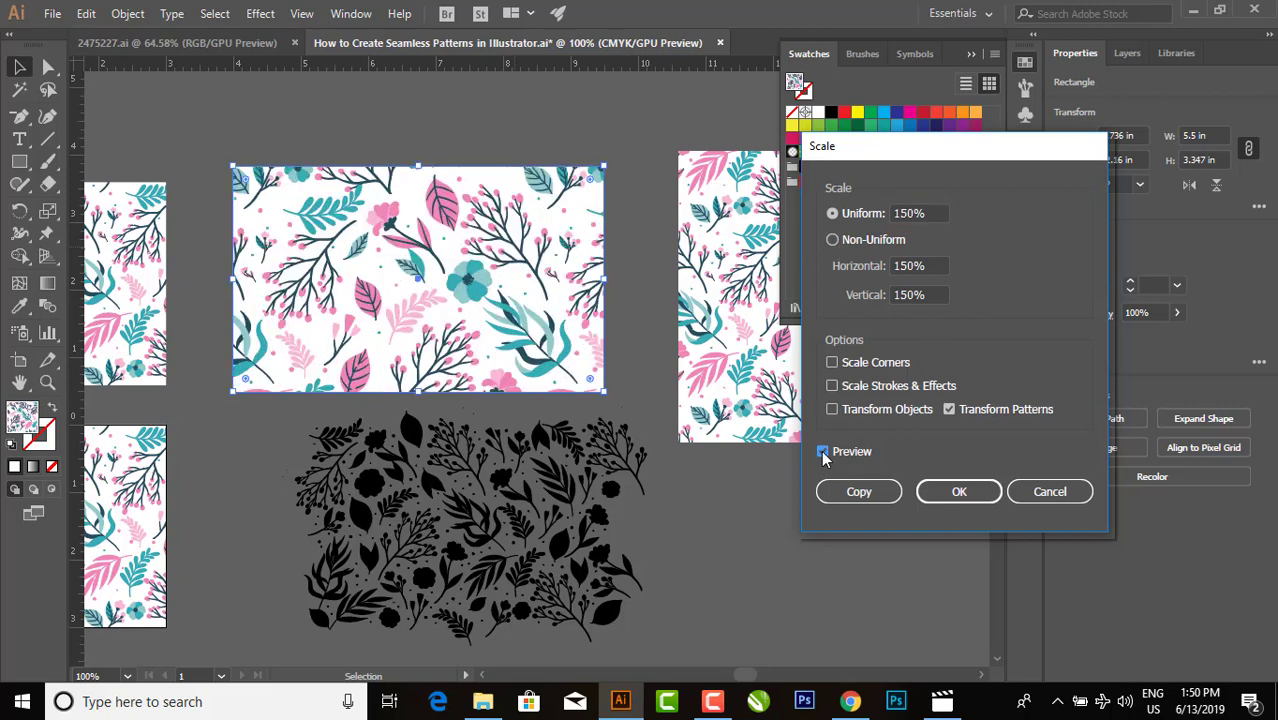
left_click(822, 452)
left_click(822, 452)
- Set the uniform pattern scale to 50% and apply it
type("50")
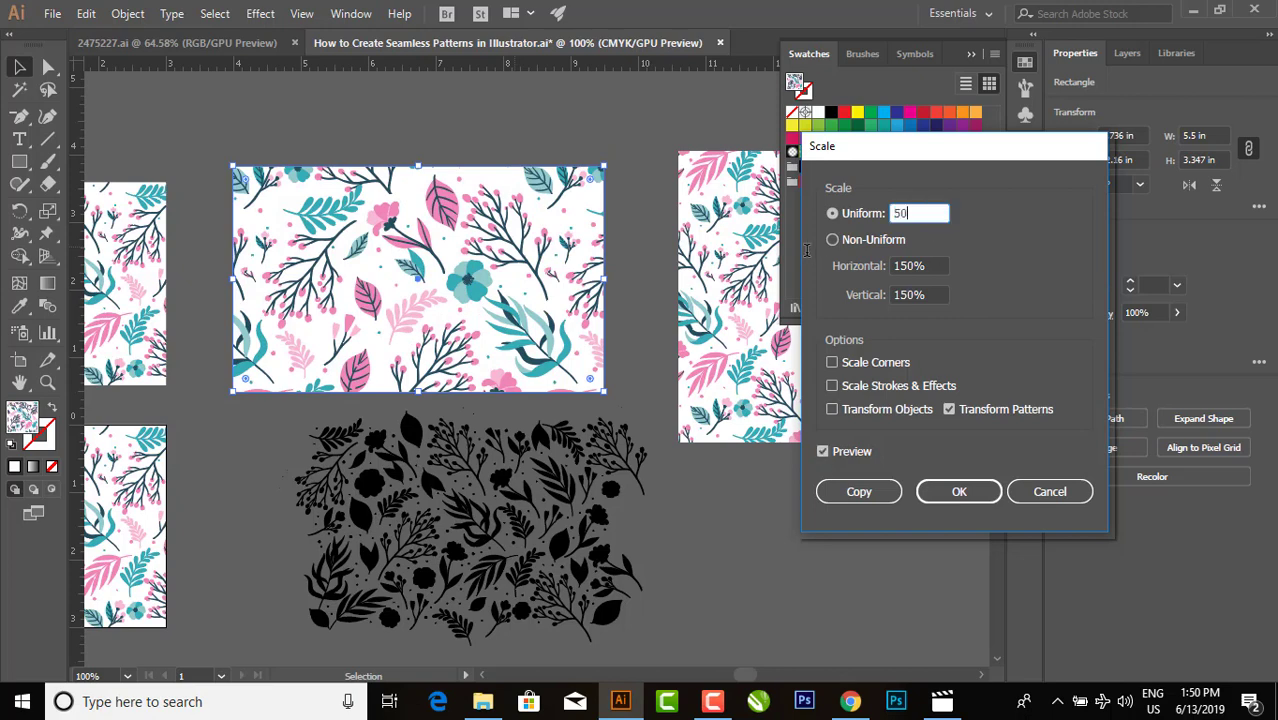
left_click(822, 452)
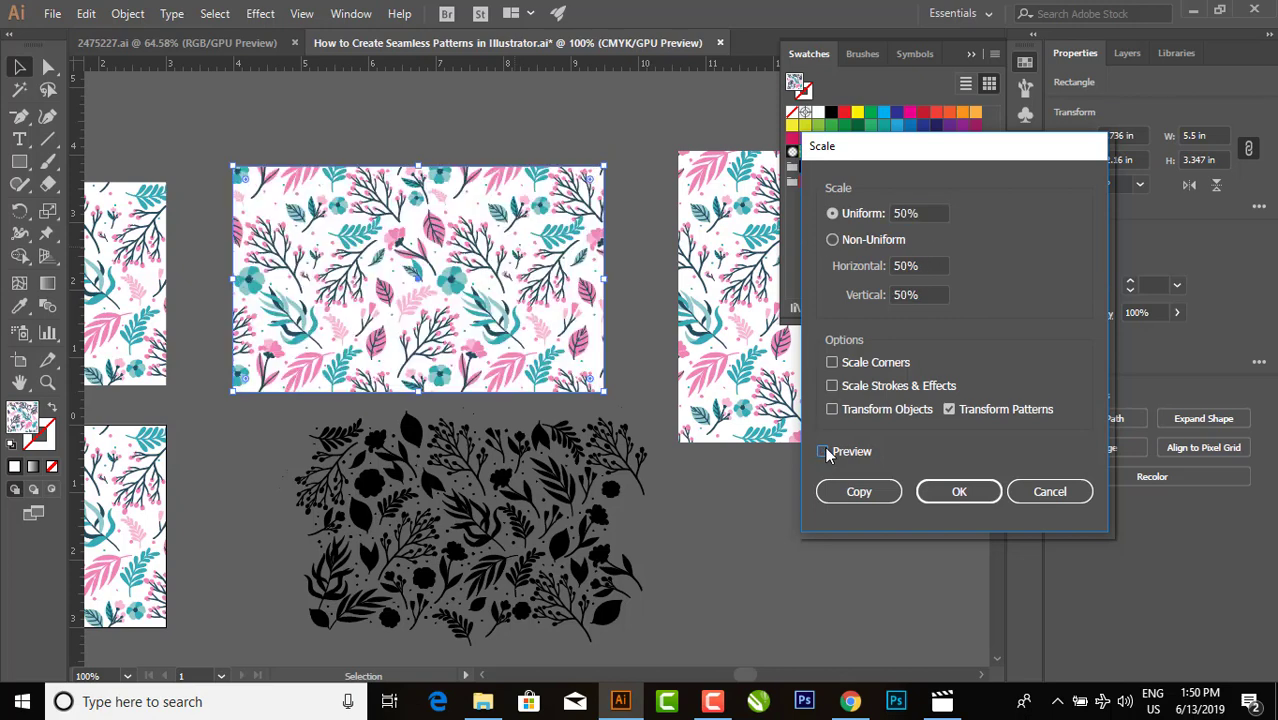
left_click(823, 452)
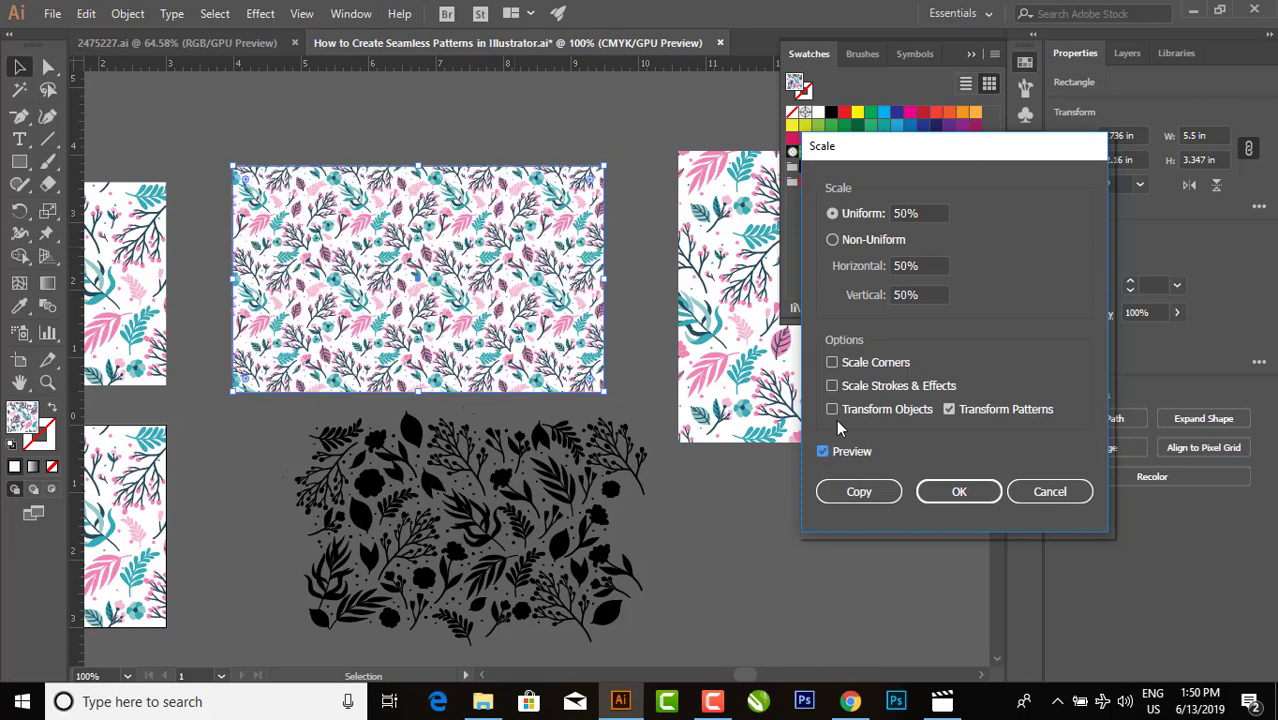
left_click(952, 494)
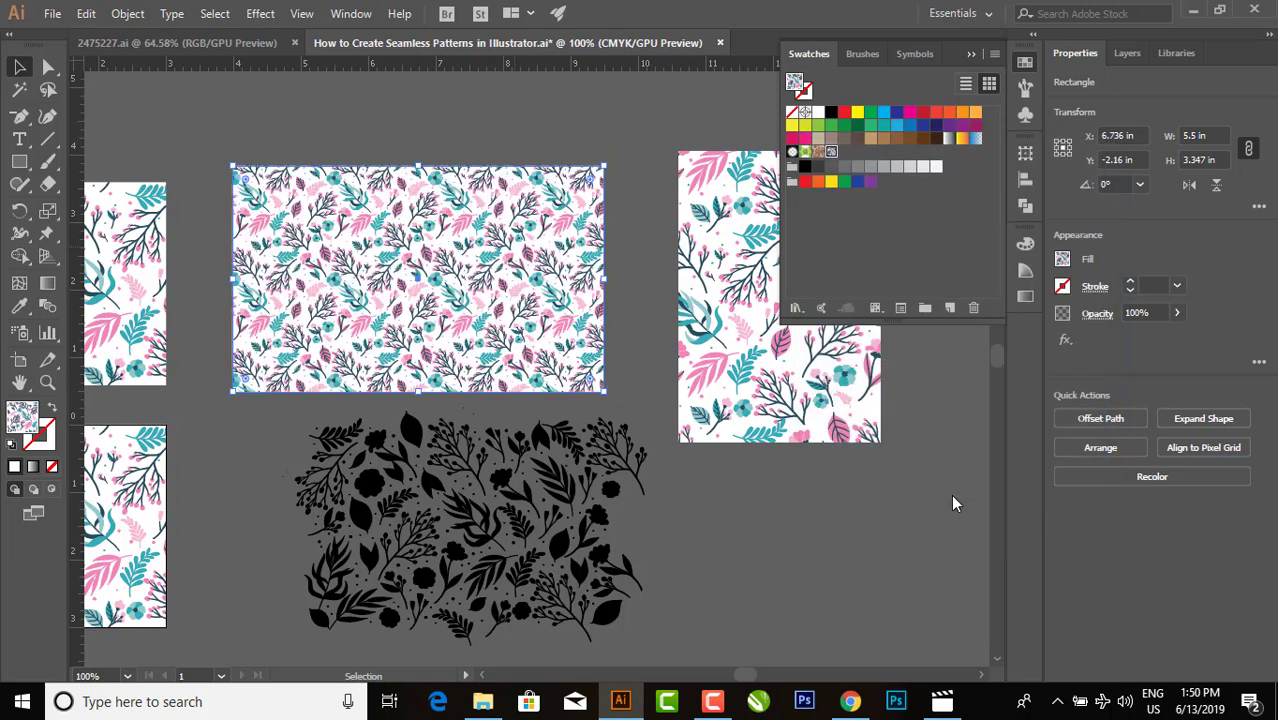
left_click(713, 366)
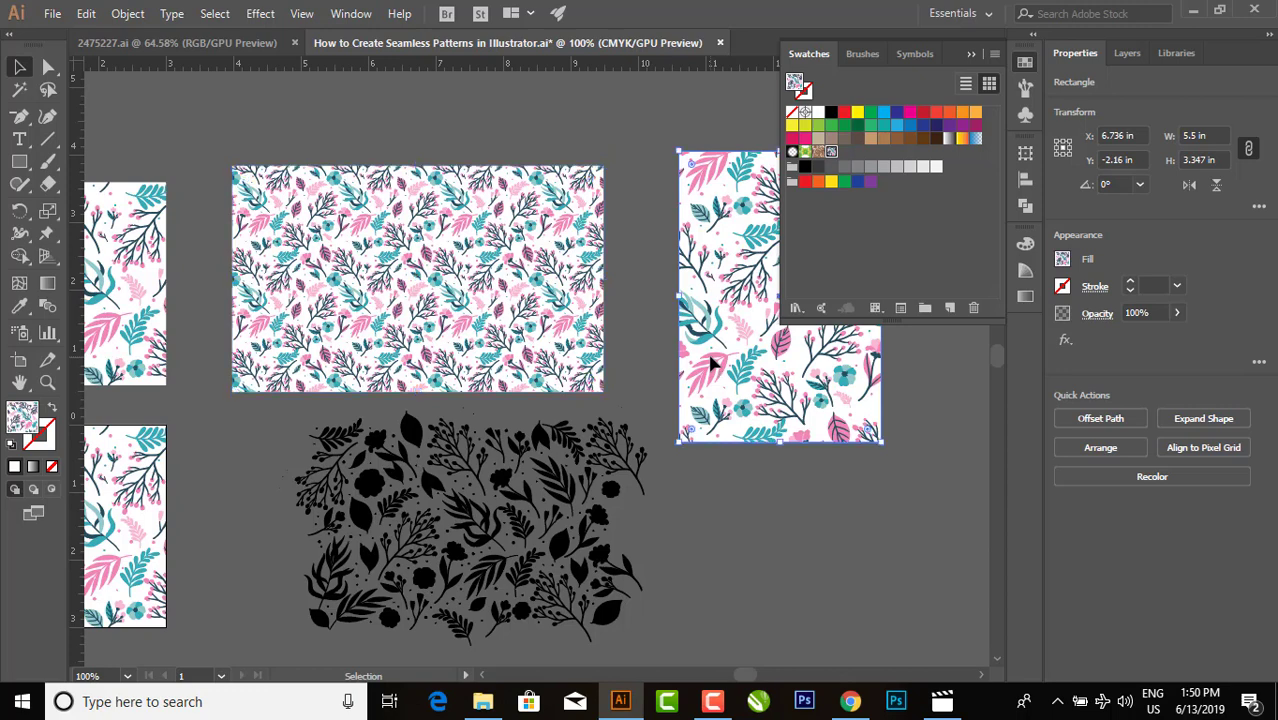
- Delete the tall rectangle, resize the wide one to 7.056 × 4.5 in, and reapply the pattern
key("Delete")
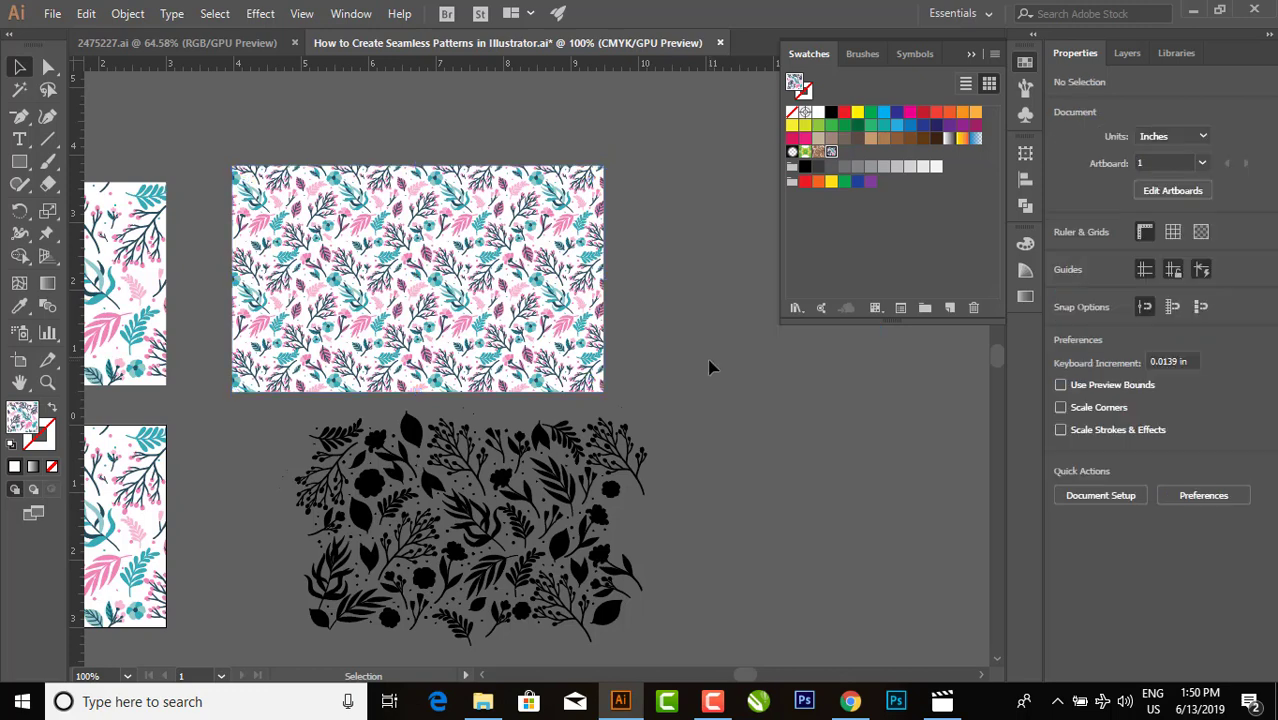
left_click(465, 245)
left_click_drag(418, 168, 418, 88)
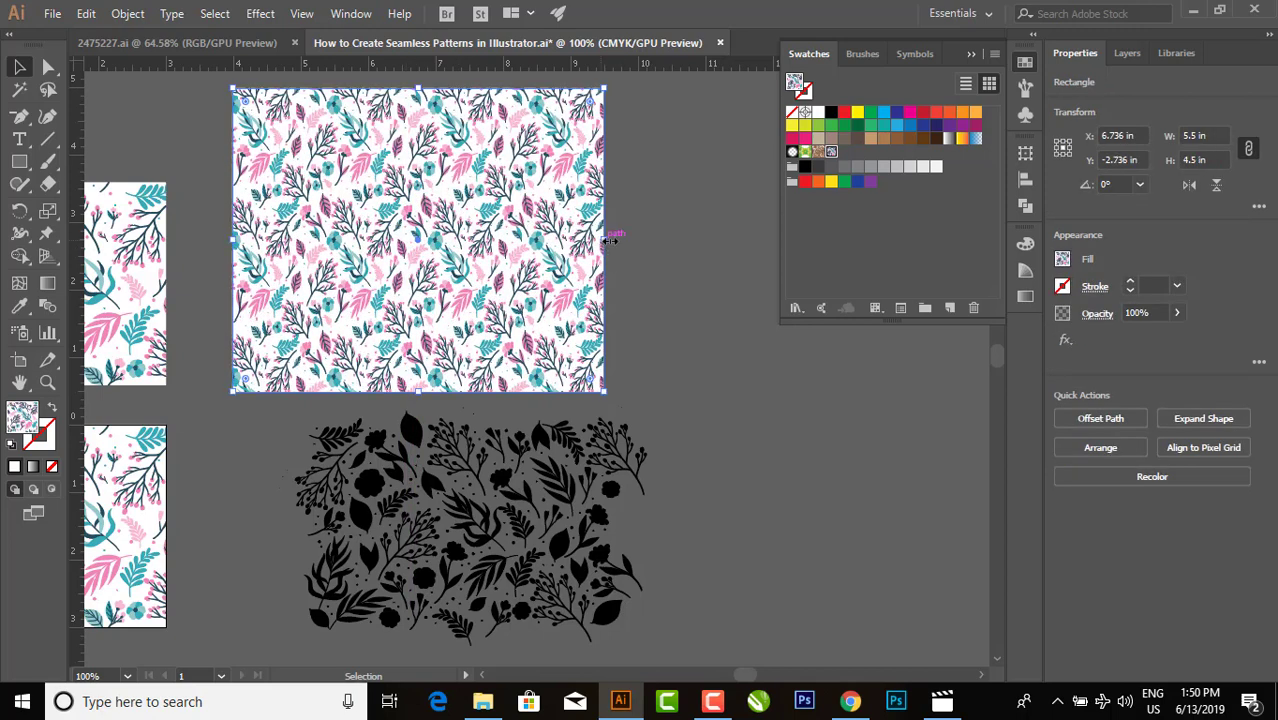
left_click_drag(603, 240, 709, 241)
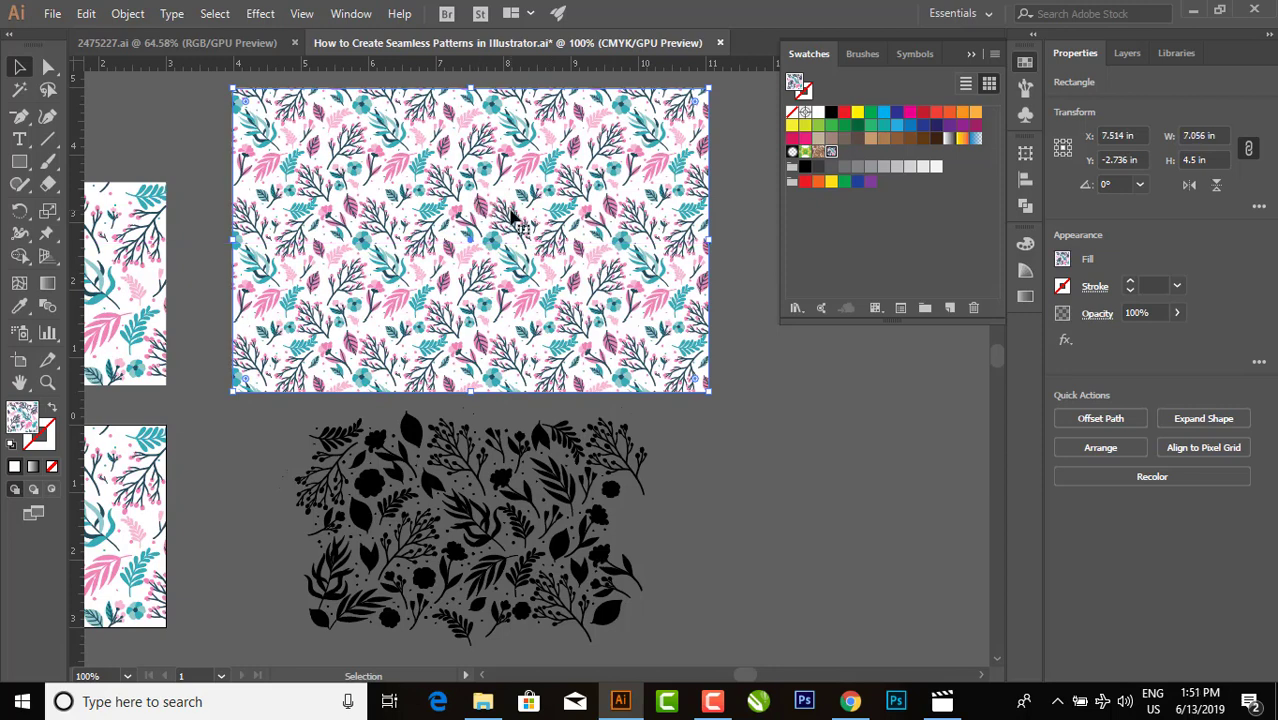
left_click(831, 152)
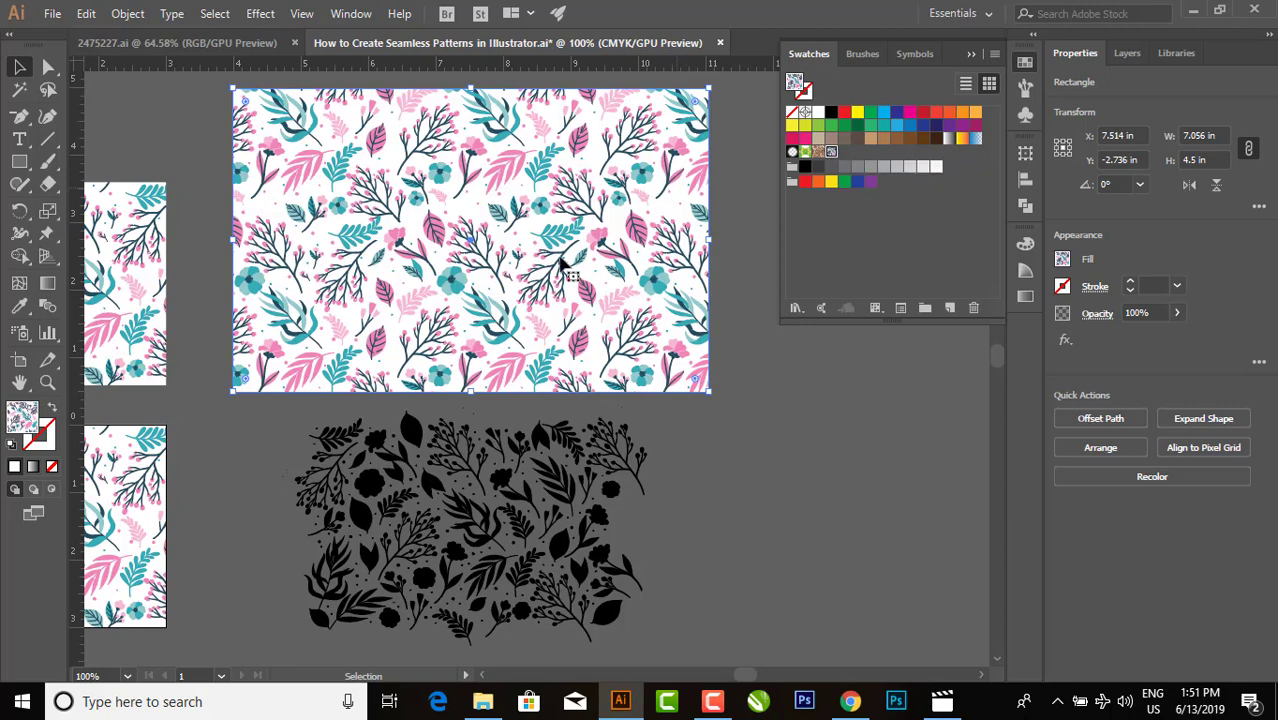